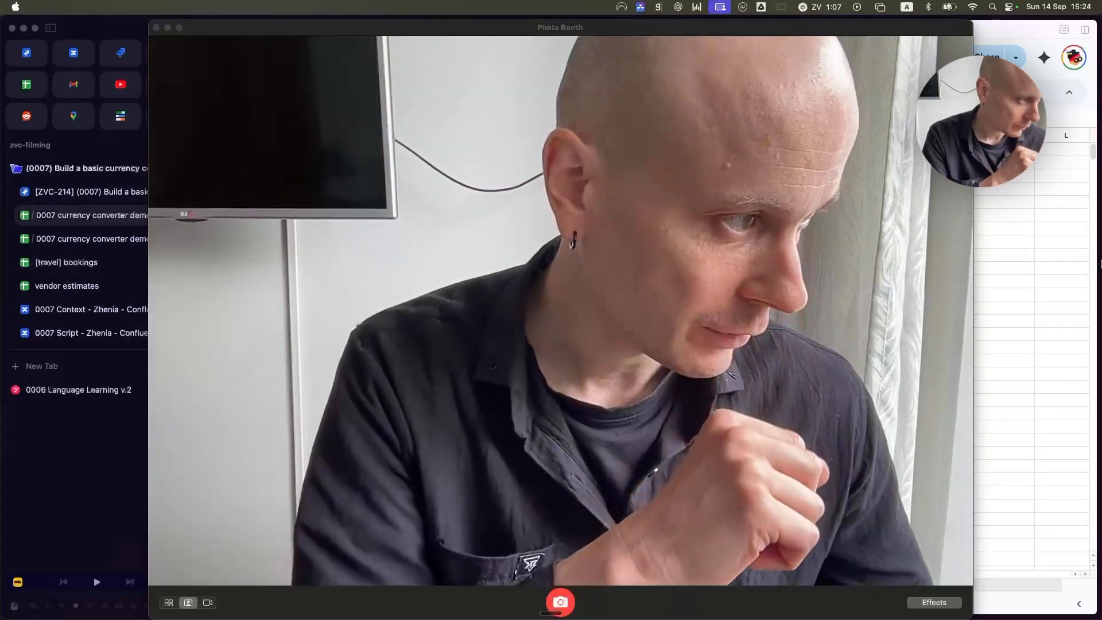
left_click(1045, 245)
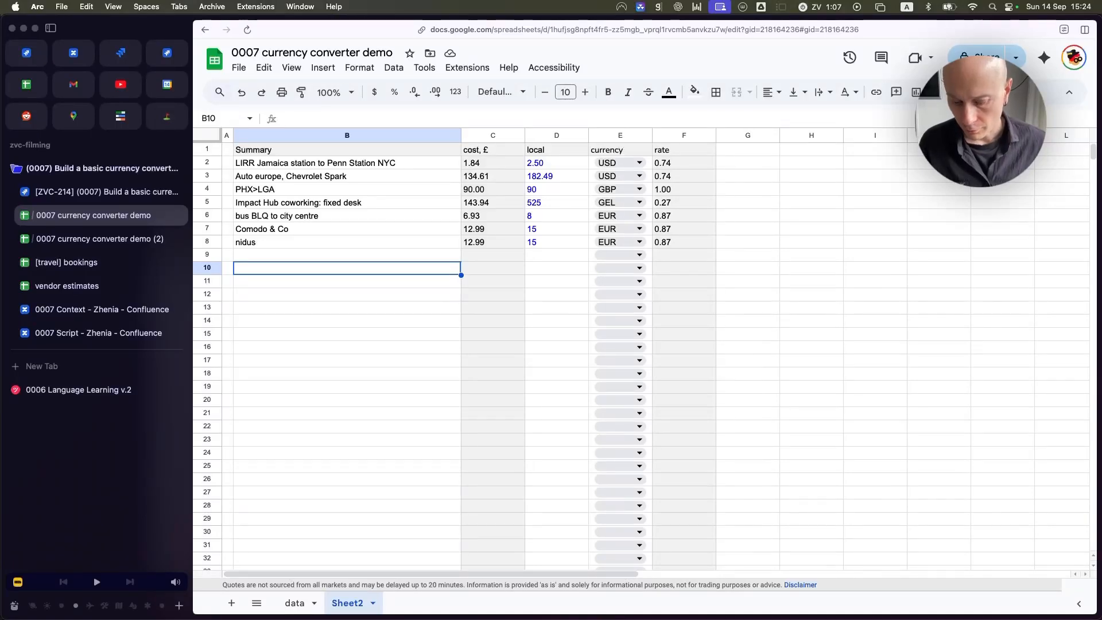
key("super+Tab")
key("super+Tab")
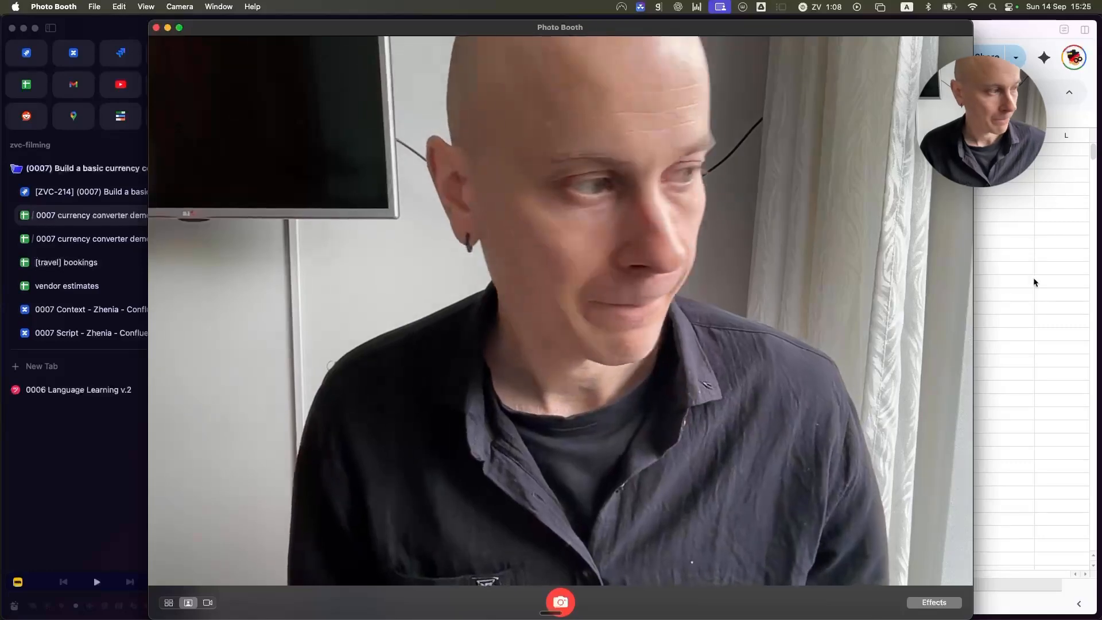
left_click(1021, 227)
left_click(323, 323)
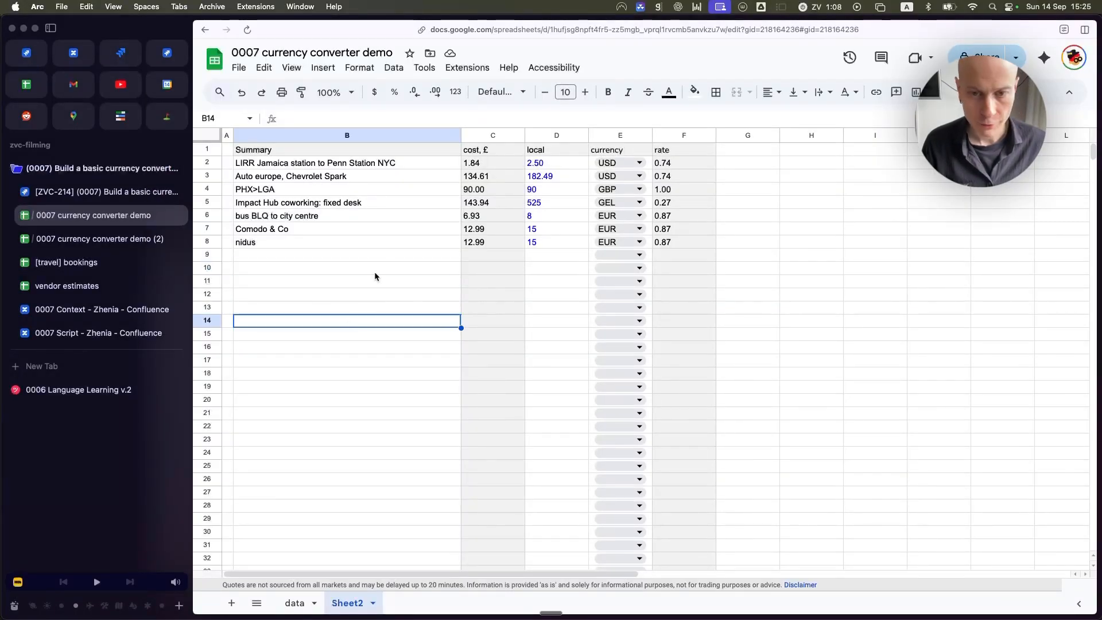
left_click(376, 256)
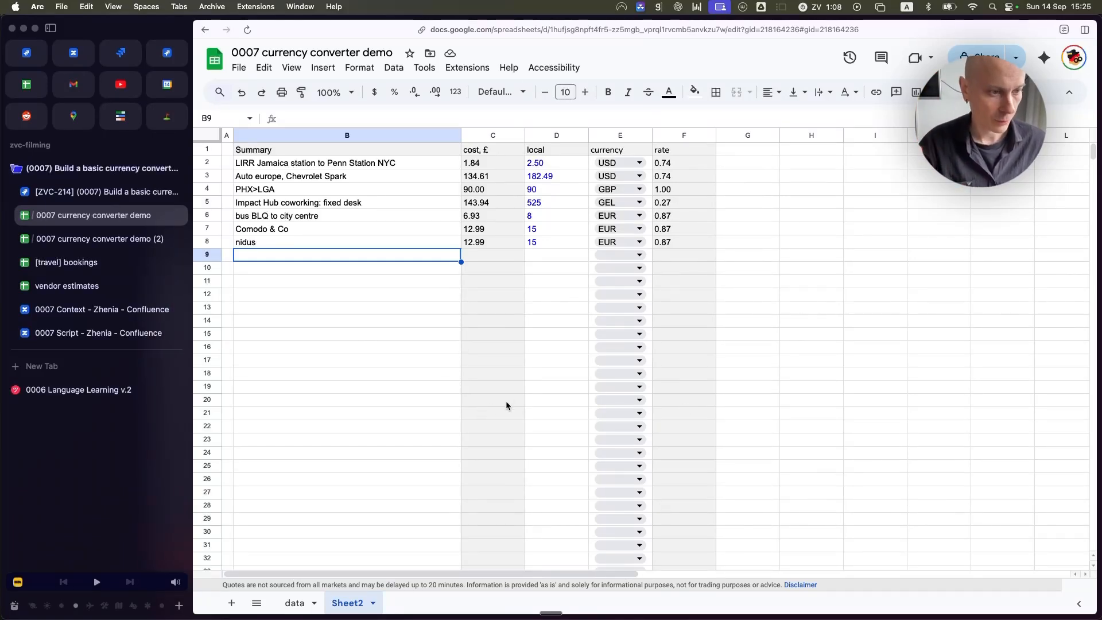
Open the [archived] yoga classes sheet in the vendor estimates spreadsheet and look over the Amsterdam and London studios and their programs
left_click(82, 288)
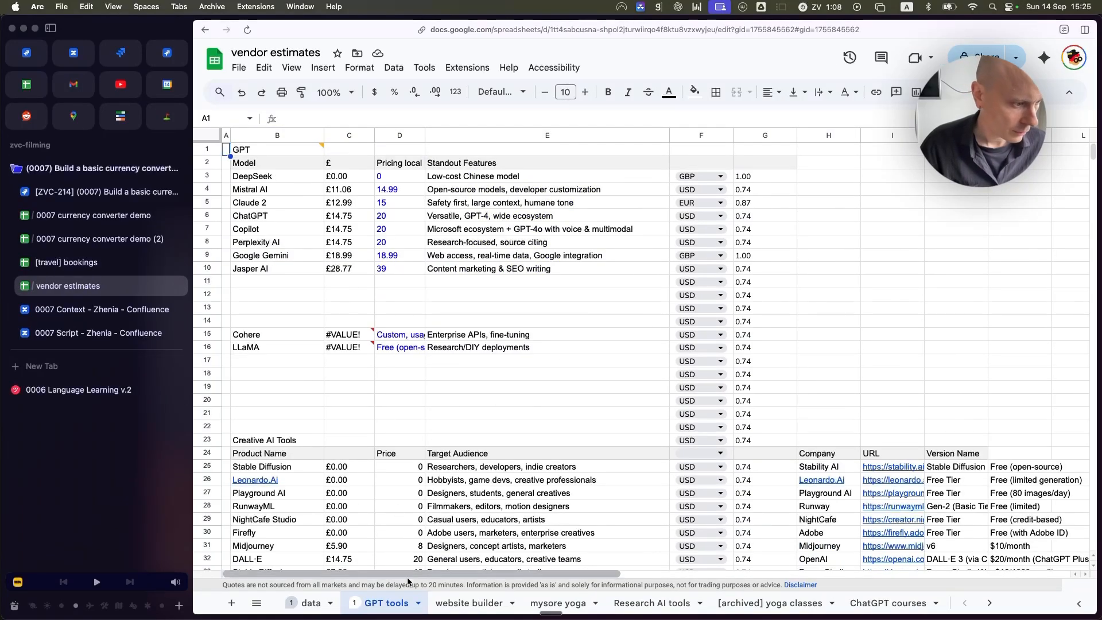
left_click(778, 603)
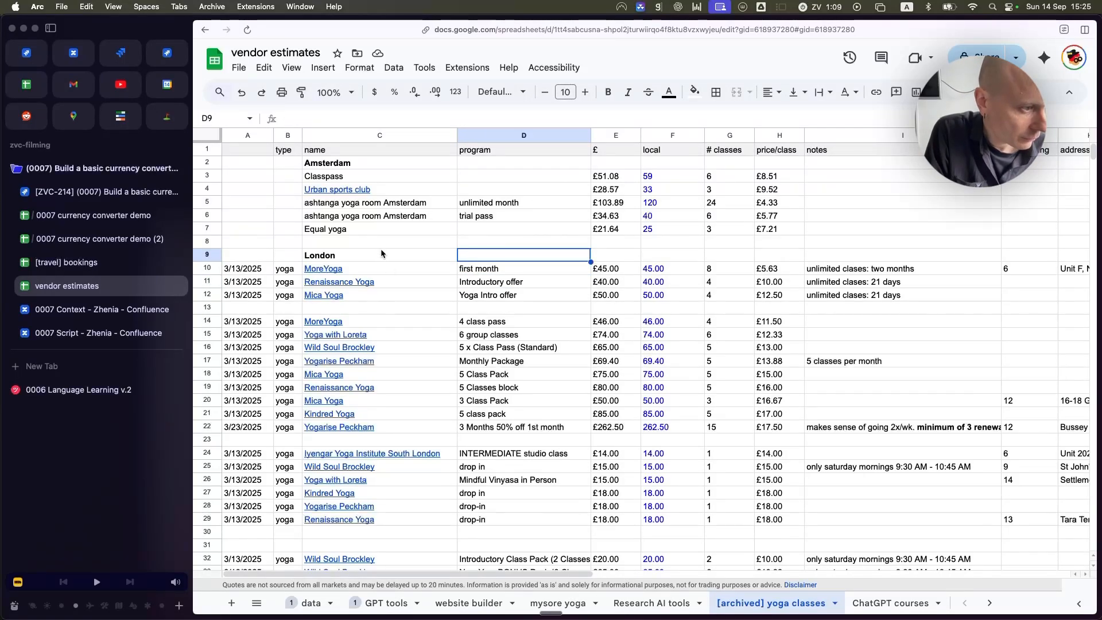
left_click(404, 268)
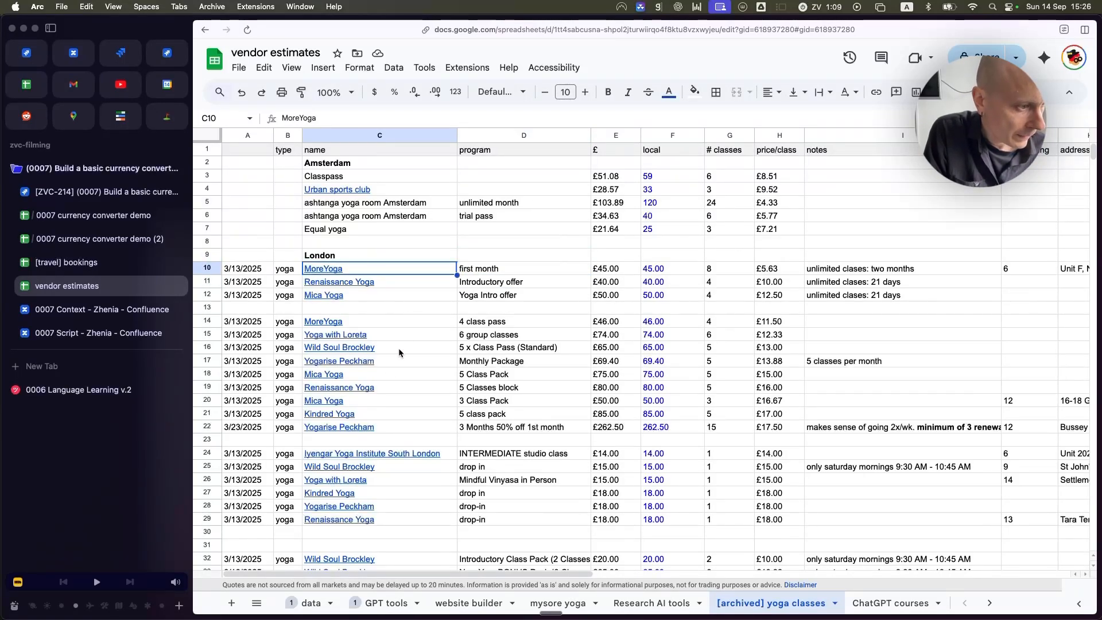
left_click_drag(398, 374, 405, 266)
left_click_drag(393, 176, 412, 228)
left_click(519, 229)
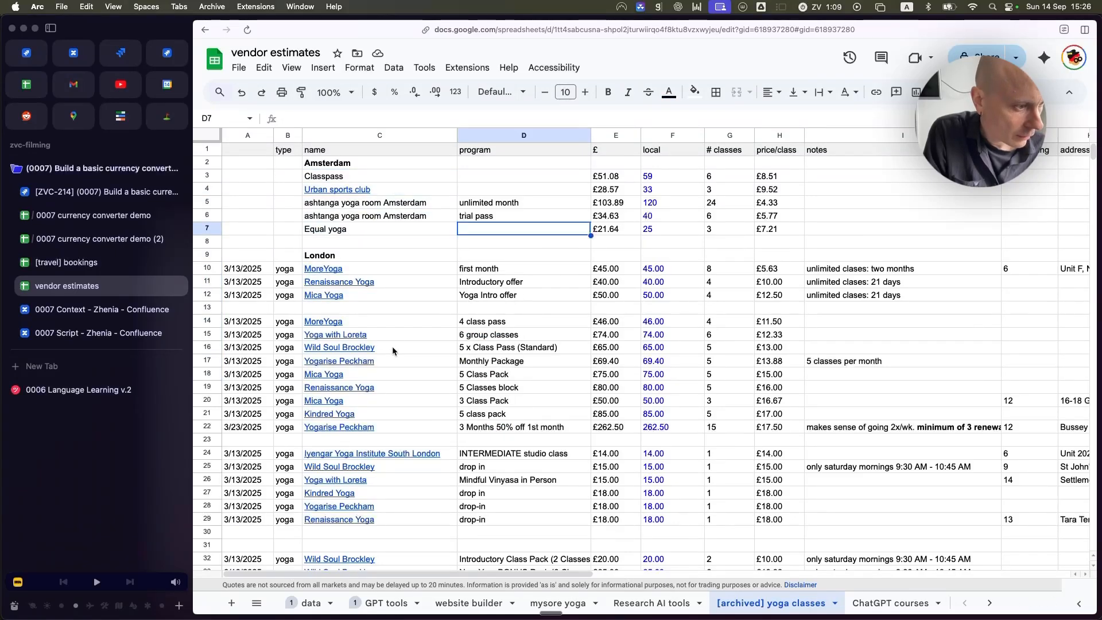
left_click(480, 322)
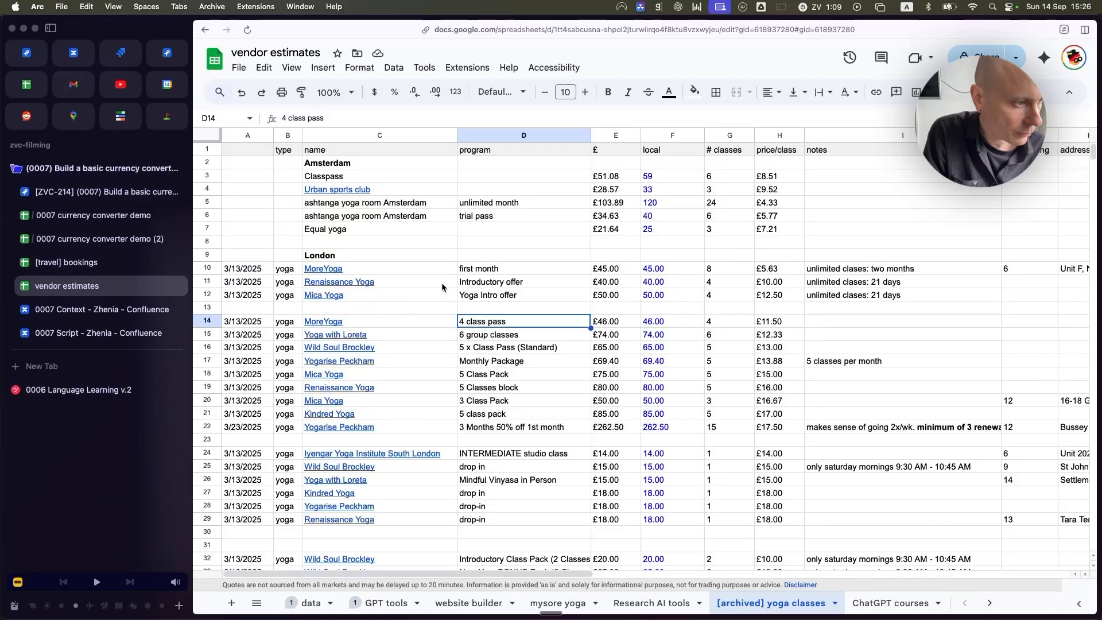
left_click(469, 270)
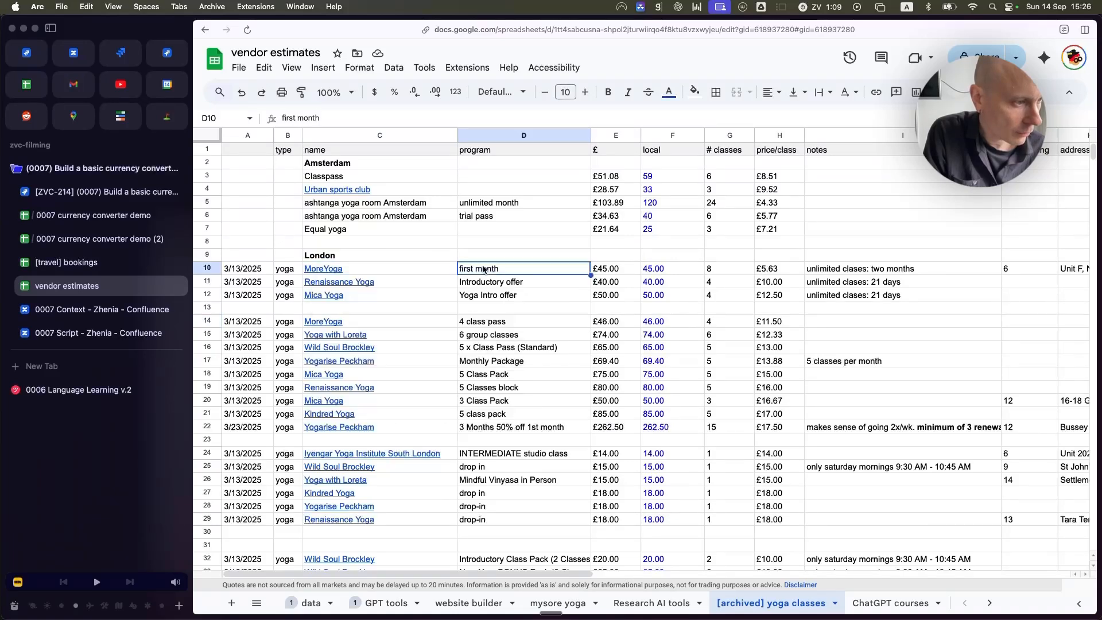
left_click(451, 325)
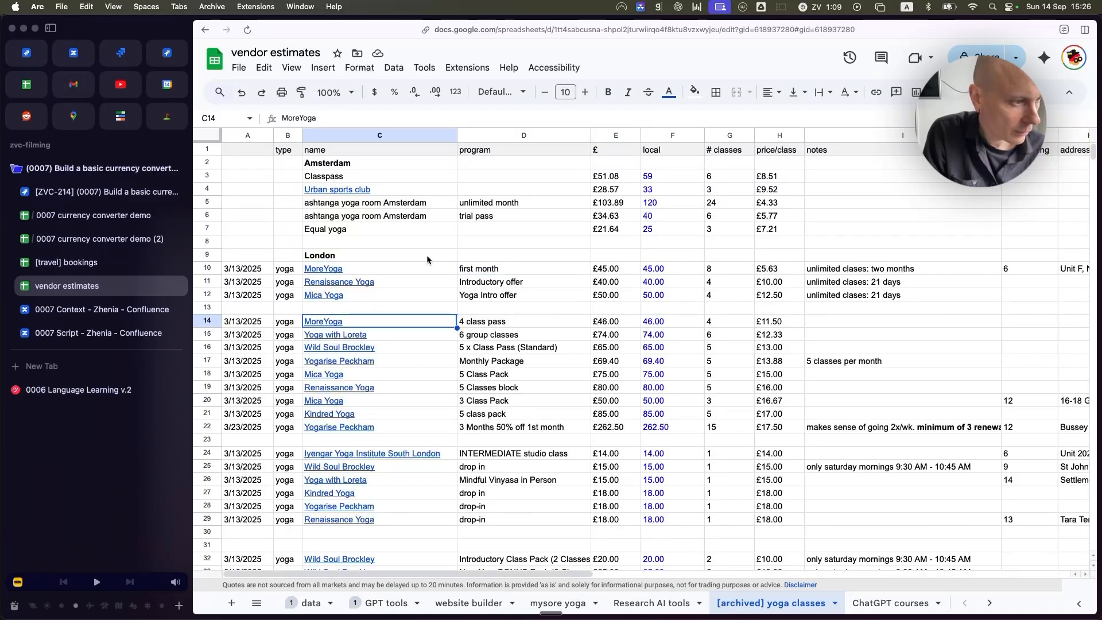
Compare the programs and pound prices of the London MoreYoga and Yogarise Peckham entries and the class packs
left_click(523, 269)
left_click(610, 272)
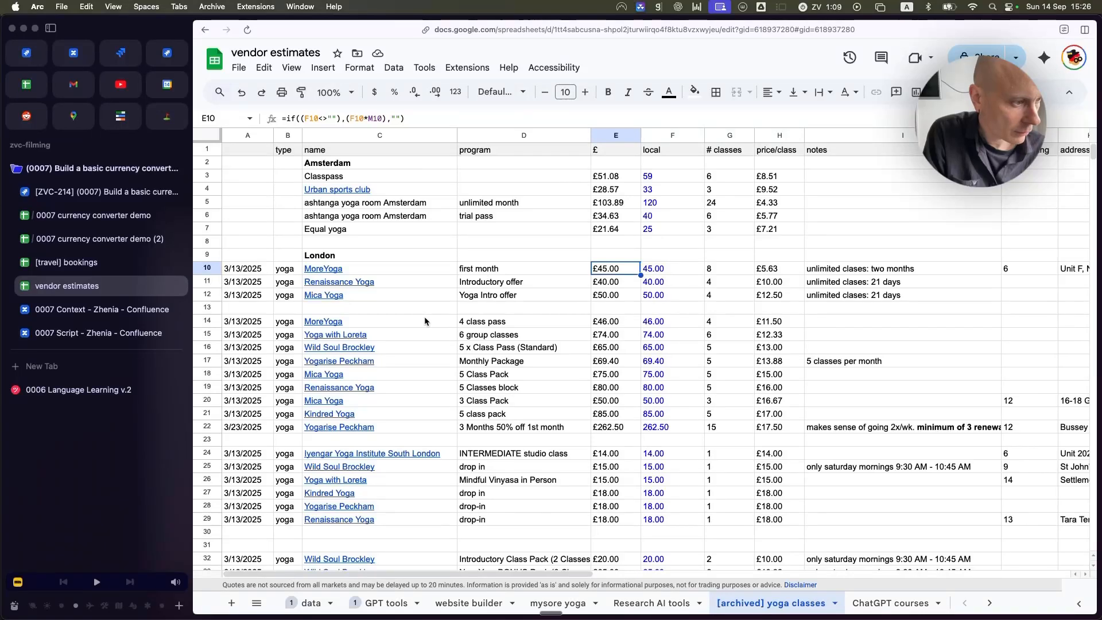
left_click(512, 324)
left_click(614, 323)
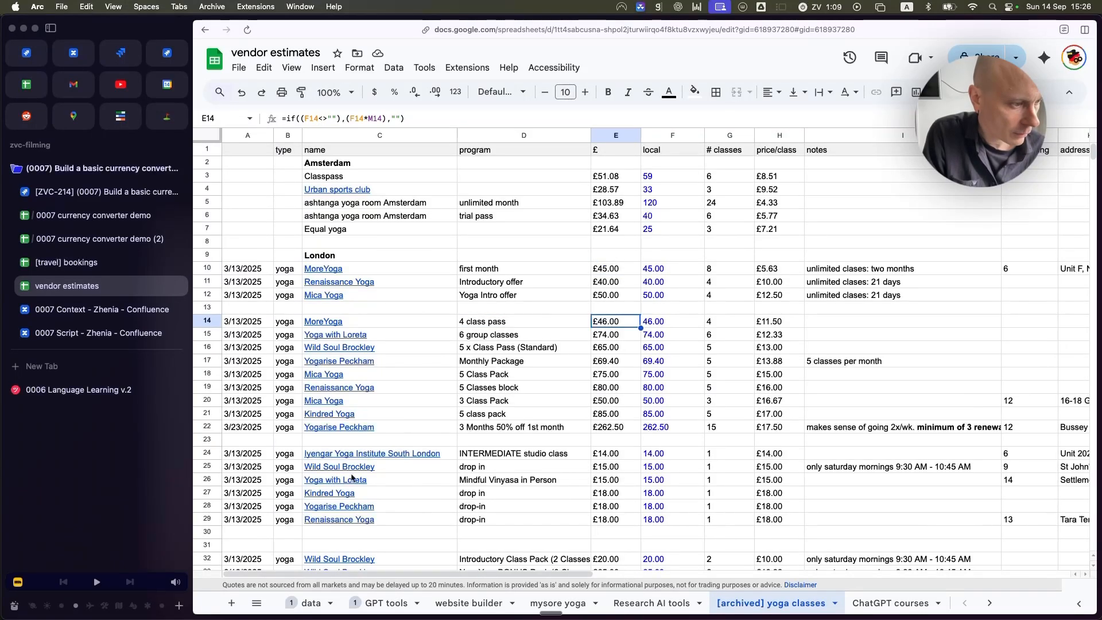
left_click(410, 507)
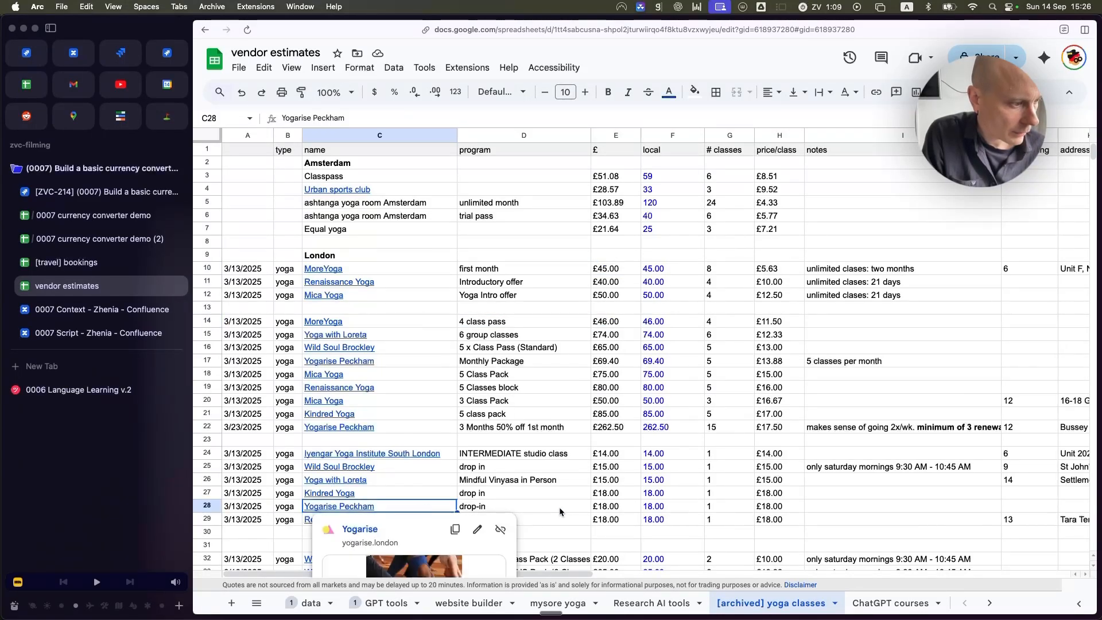
left_click(559, 507)
left_click(620, 507)
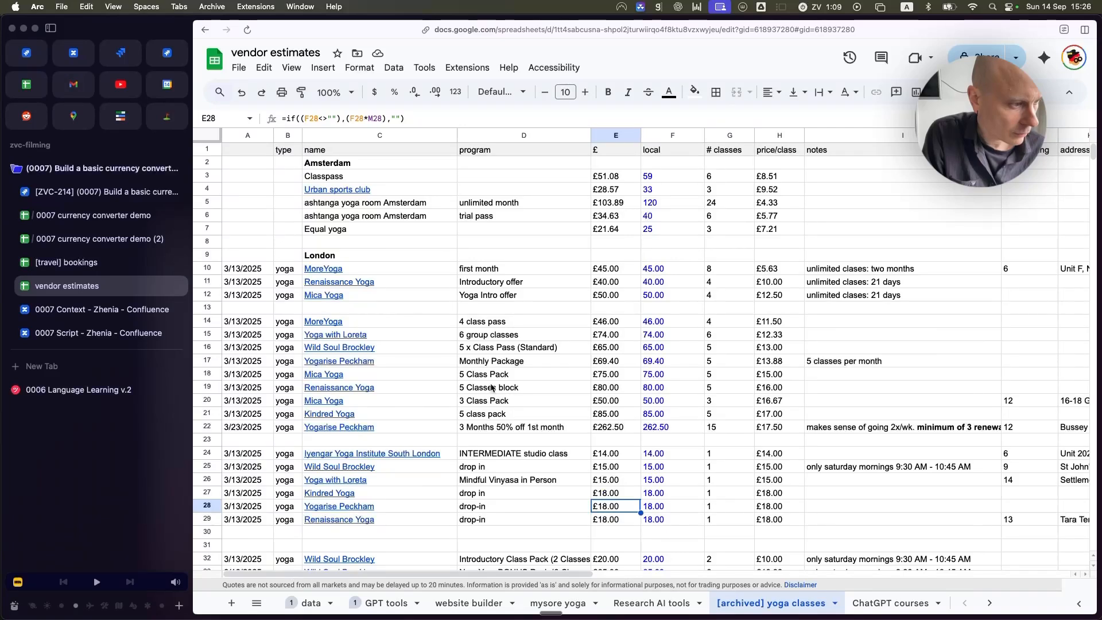
left_click(513, 377)
left_click(514, 403)
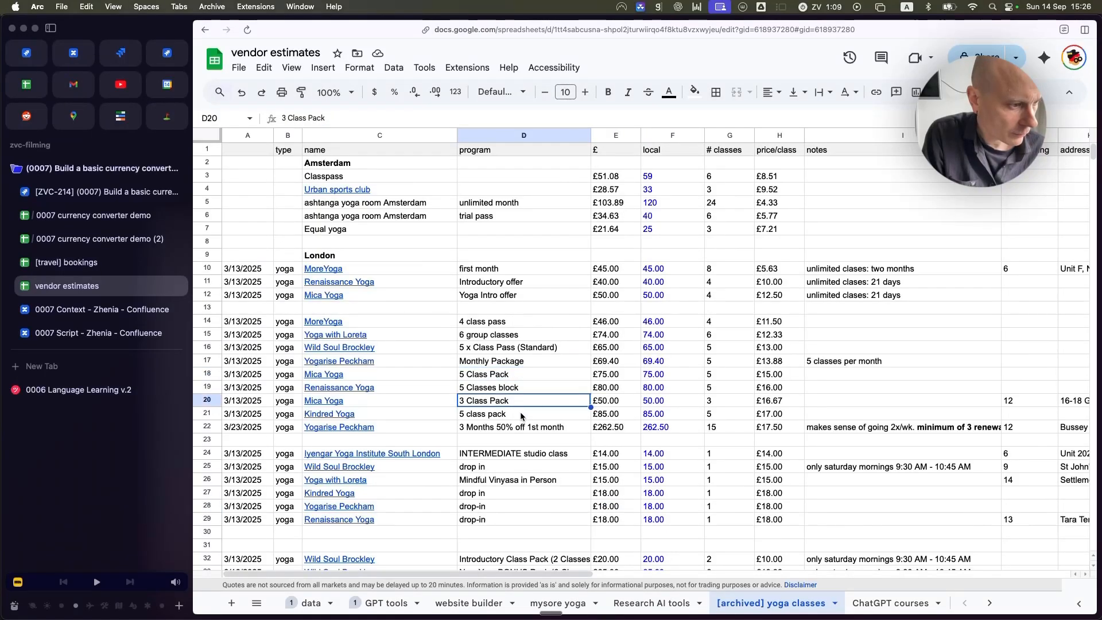
left_click(525, 427)
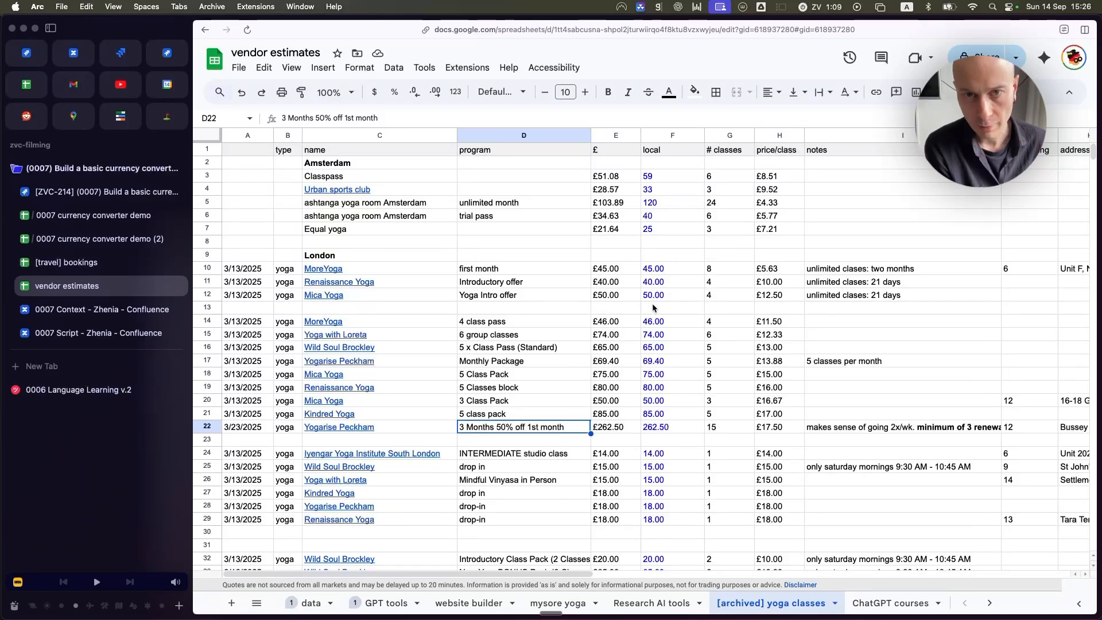
Examine the price/class column and the local prices of the Amsterdam and London yoga studios
left_click(772, 136)
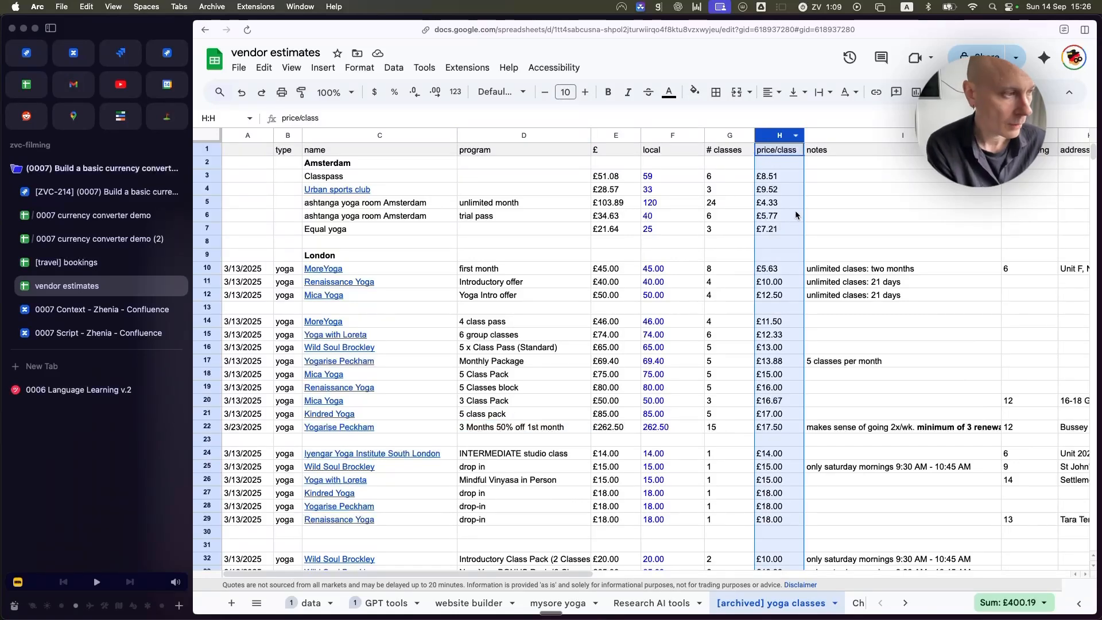
left_click(722, 177)
left_click_drag(663, 172, 670, 400)
left_click_drag(680, 202, 670, 323)
left_click(670, 282)
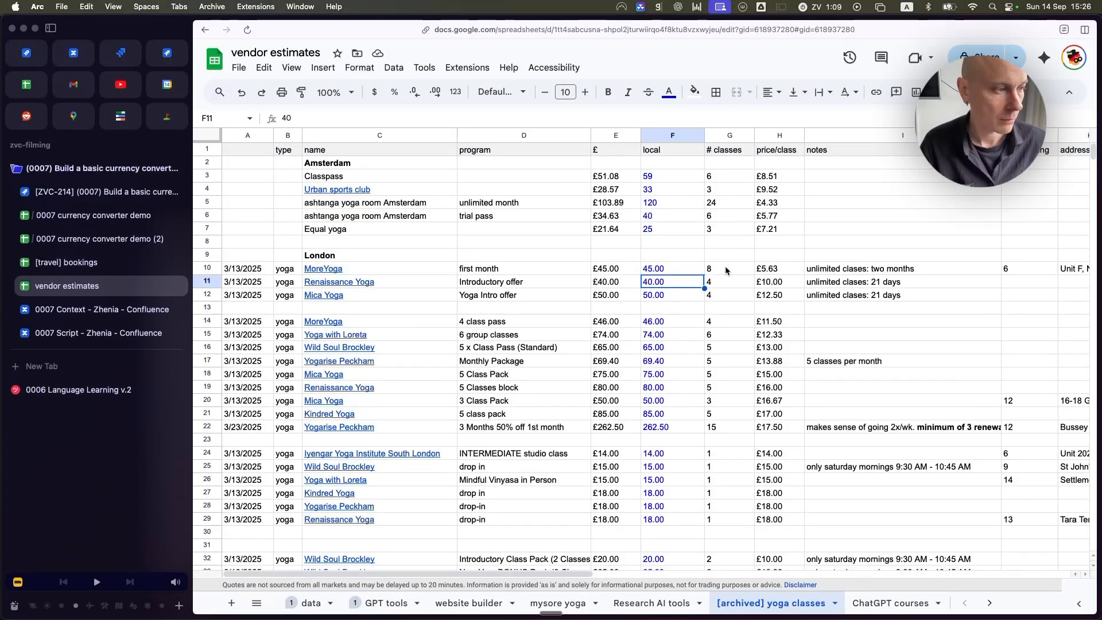
Inspect the rate lookup formulas beside the currency column and the conversion formulas in the £ column
scroll(736, 260, "right", 10)
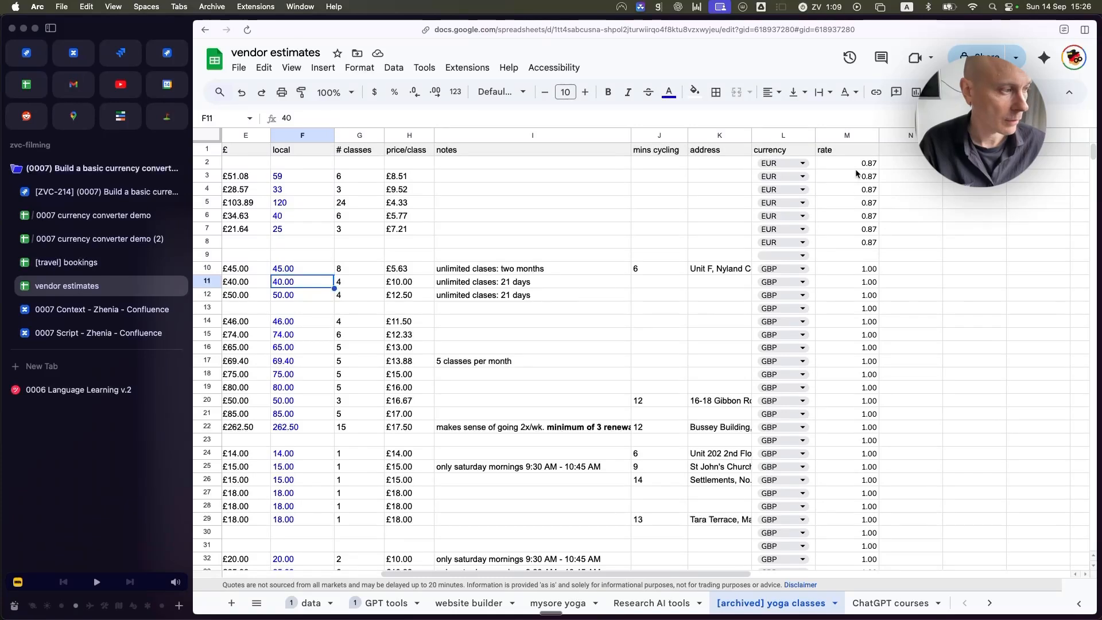
left_click_drag(855, 176, 855, 347)
scroll(725, 287, "left", 2)
scroll(725, 287, "left", 4)
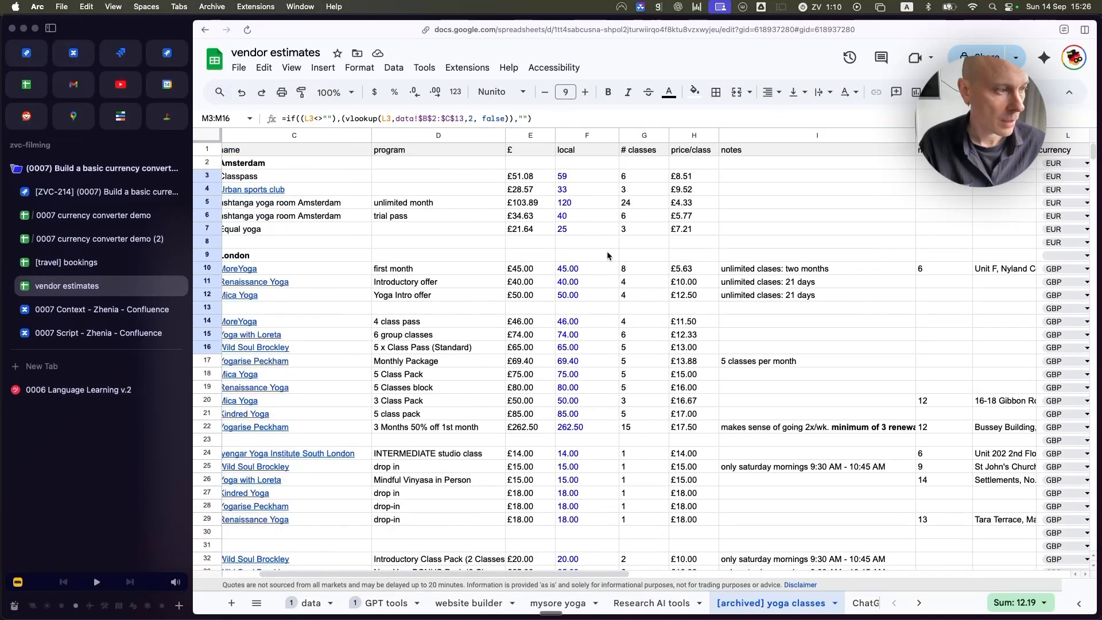
scroll(560, 238, "left", 1)
left_click_drag(555, 165, 557, 362)
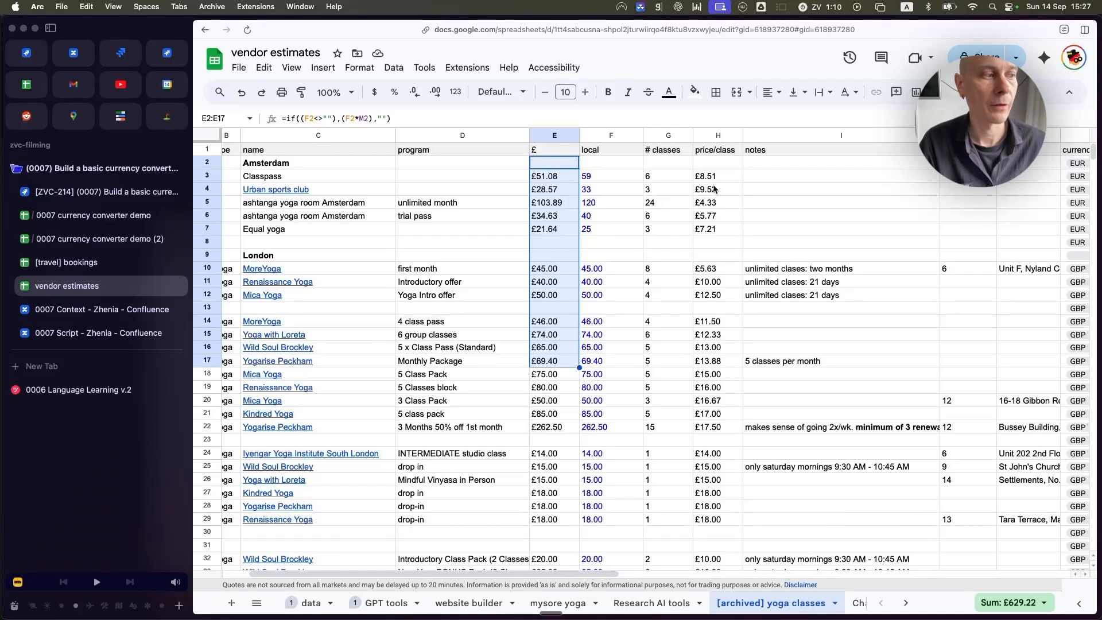
Inspect the price/class formulas and the number of classes and local price of the Amsterdam unlimited month program
left_click_drag(715, 176, 714, 335)
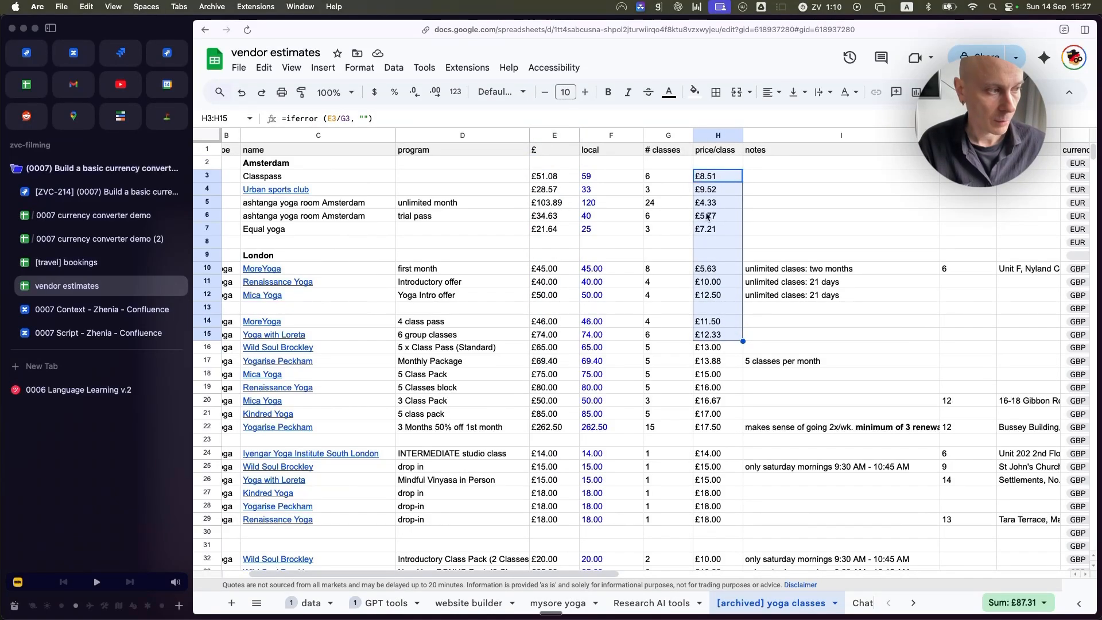
left_click(660, 204)
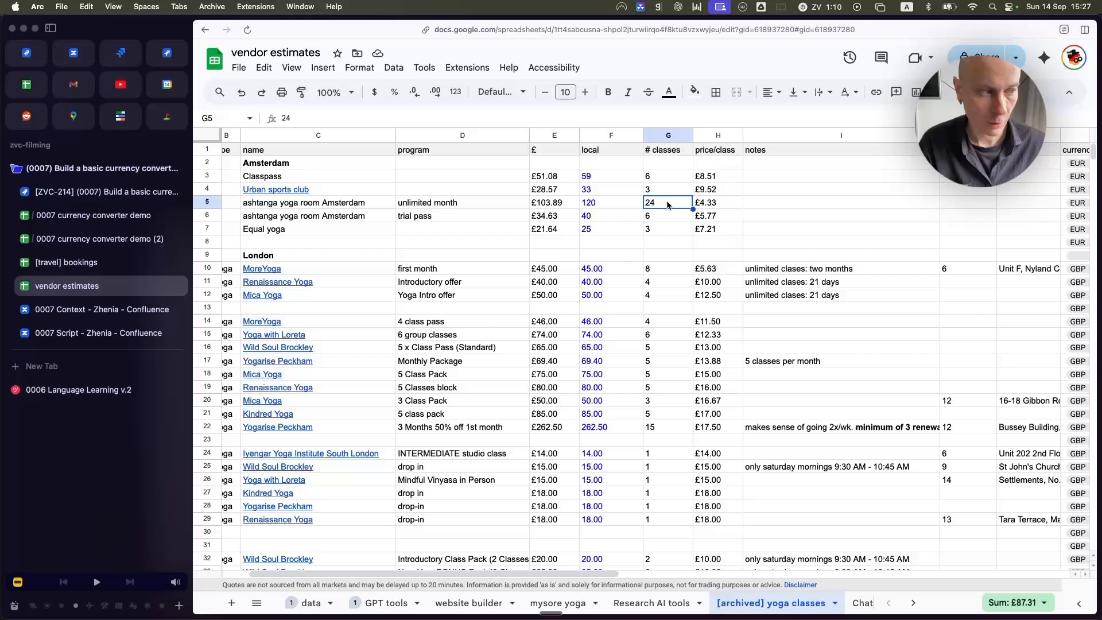
left_click(603, 205)
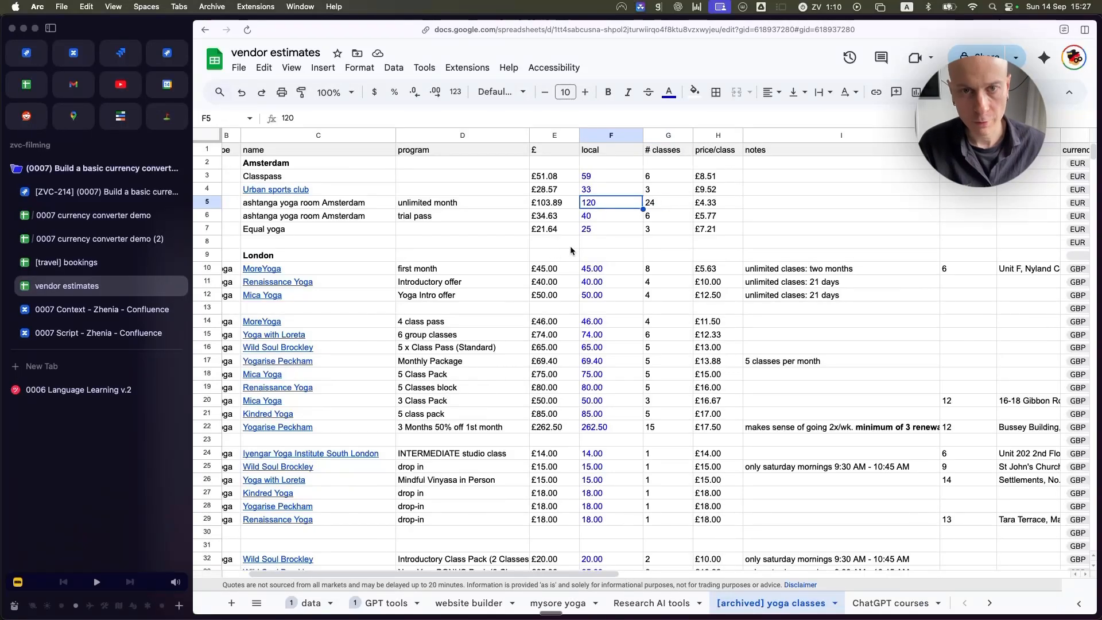
left_click(711, 134)
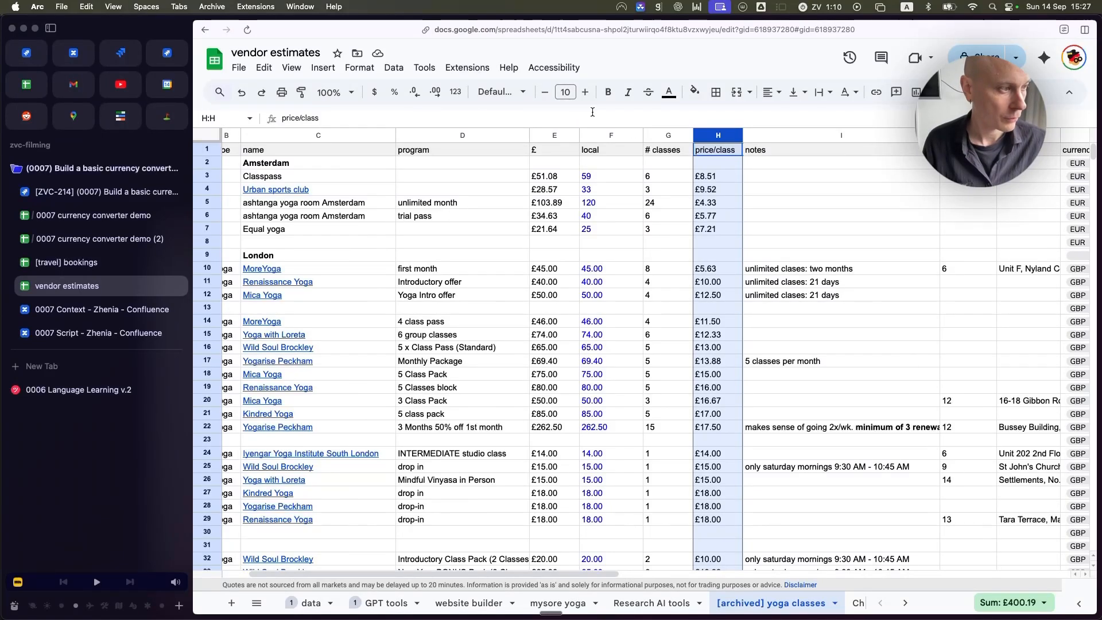
Switch to the 0007 currency converter demo spreadsheet, then open the blank 0007 currency converter demo (2) spreadsheet
left_click(109, 216)
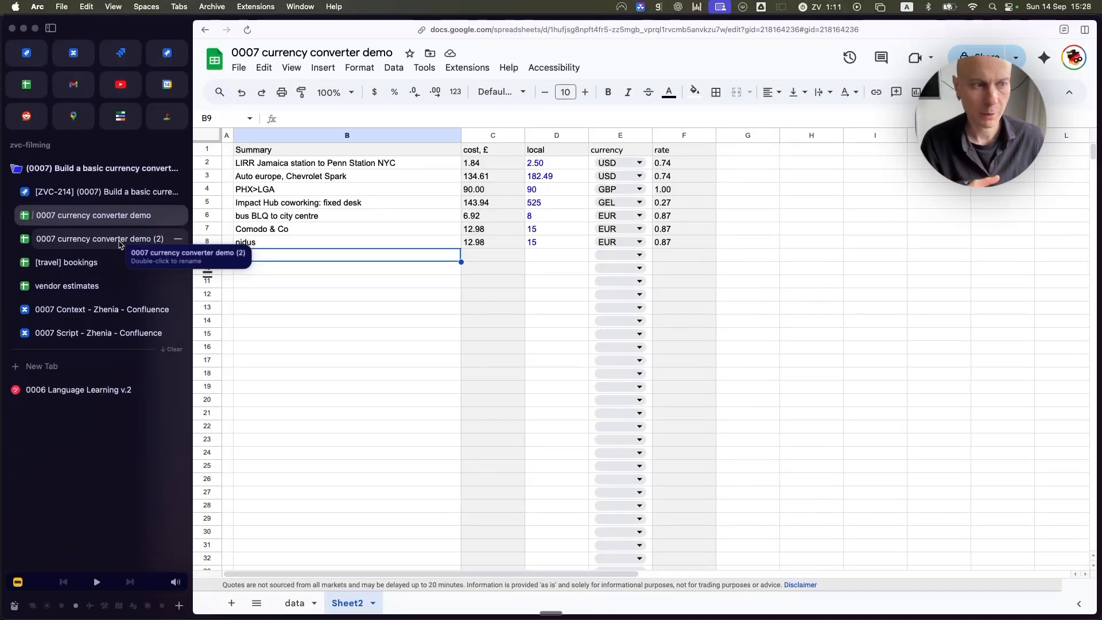
key("super+Tab")
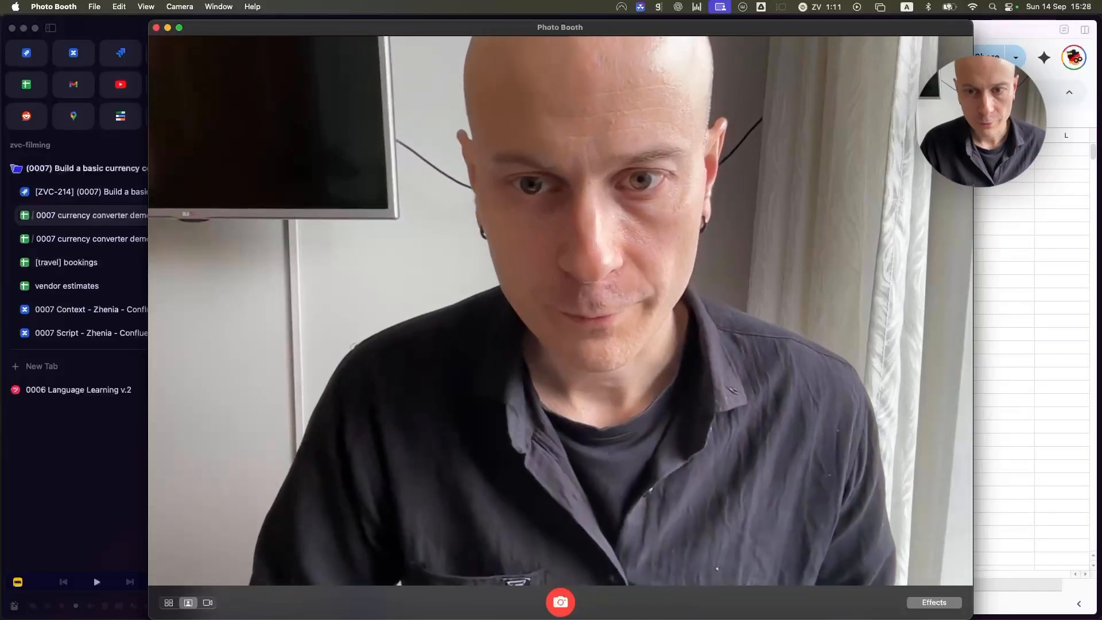
left_click(1020, 194)
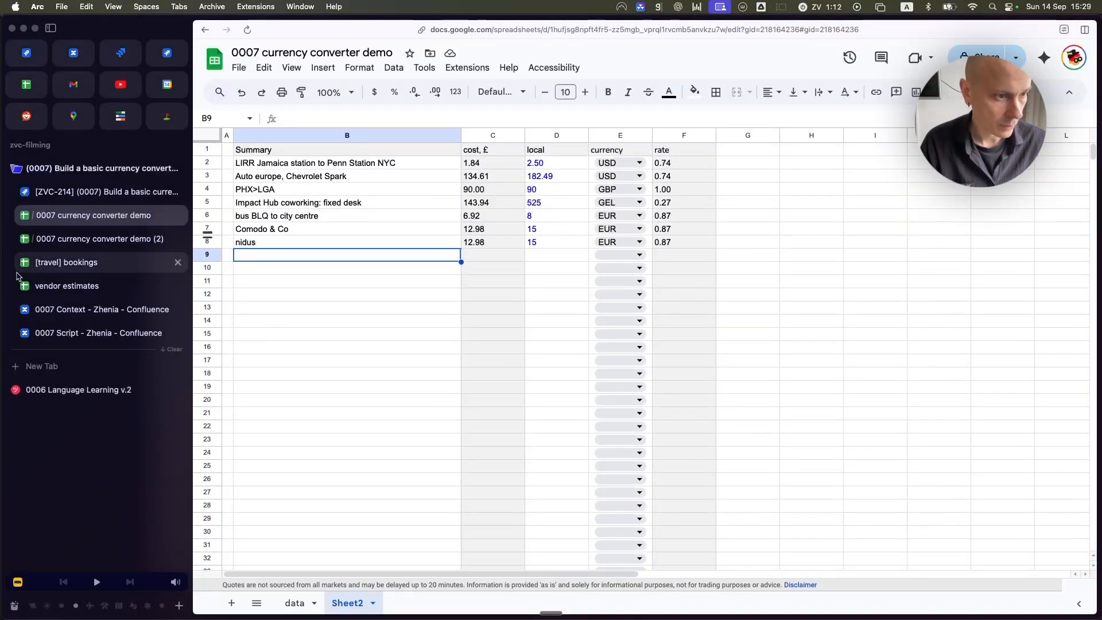
left_click(129, 241)
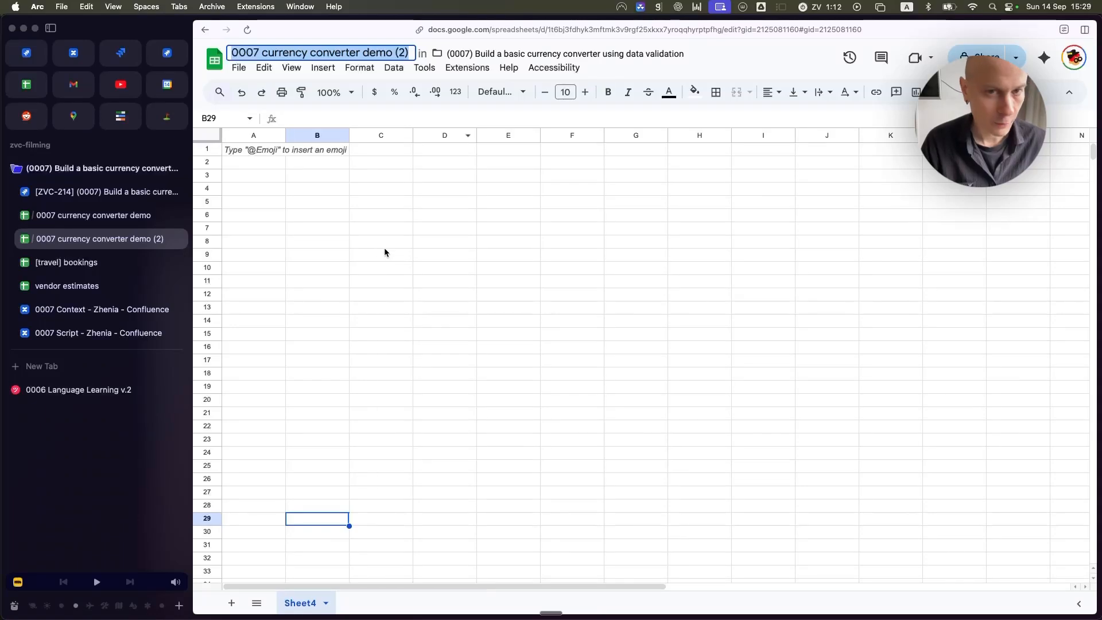
Return to the 0007 currency converter demo spreadsheet and review the expense entries in the Summary column, from the LIRR fare to the BLQ bus
left_click(104, 216)
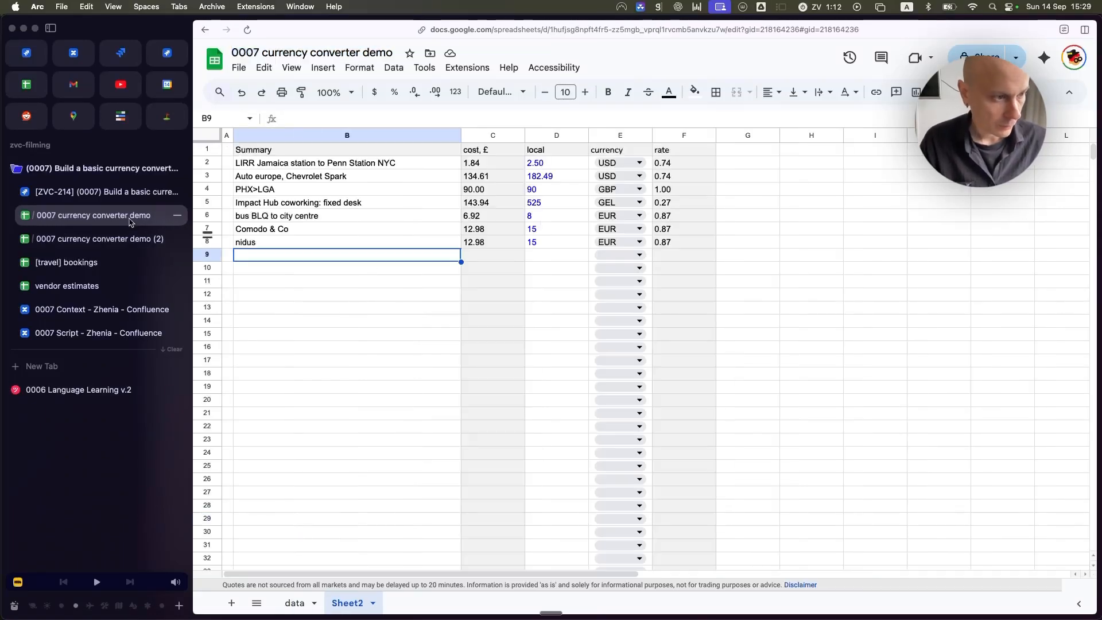
left_click_drag(311, 164, 311, 239)
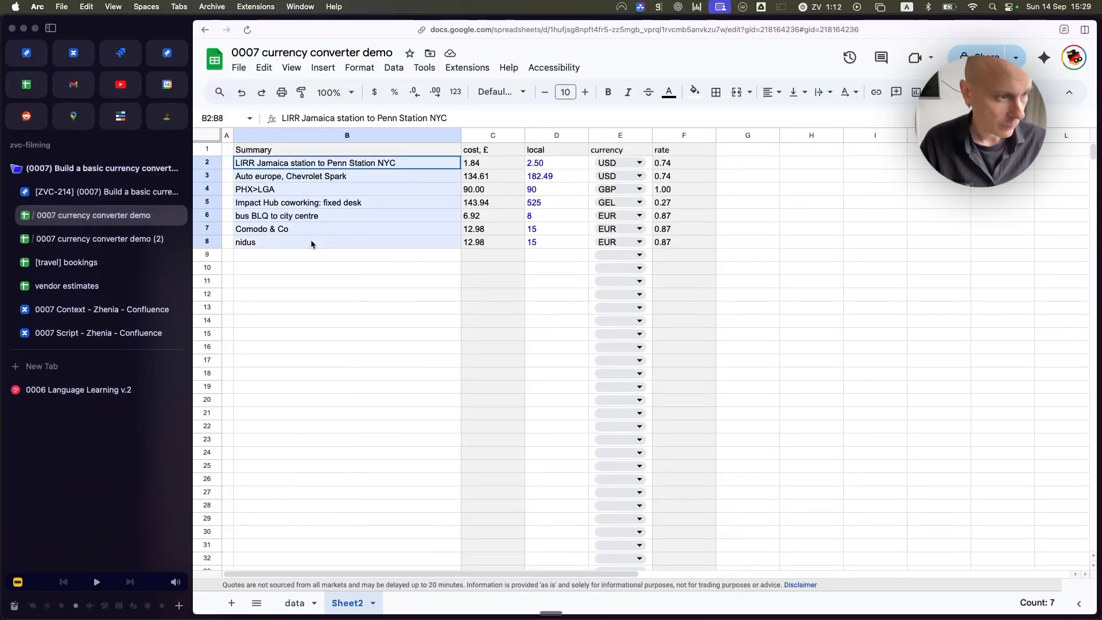
left_click(371, 176)
left_click(395, 167)
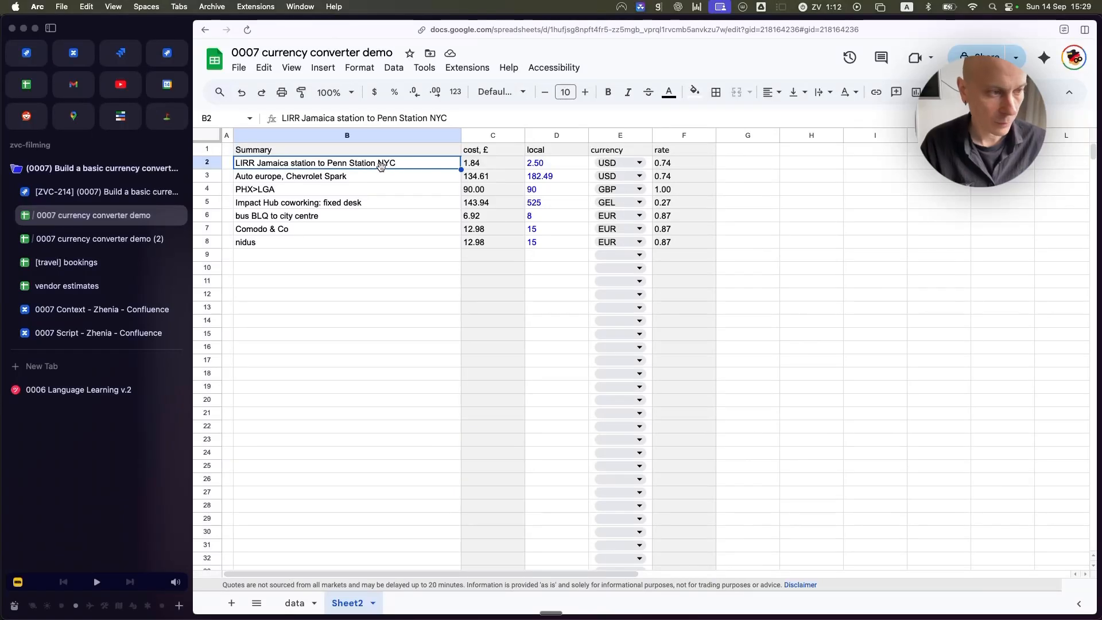
left_click(345, 179)
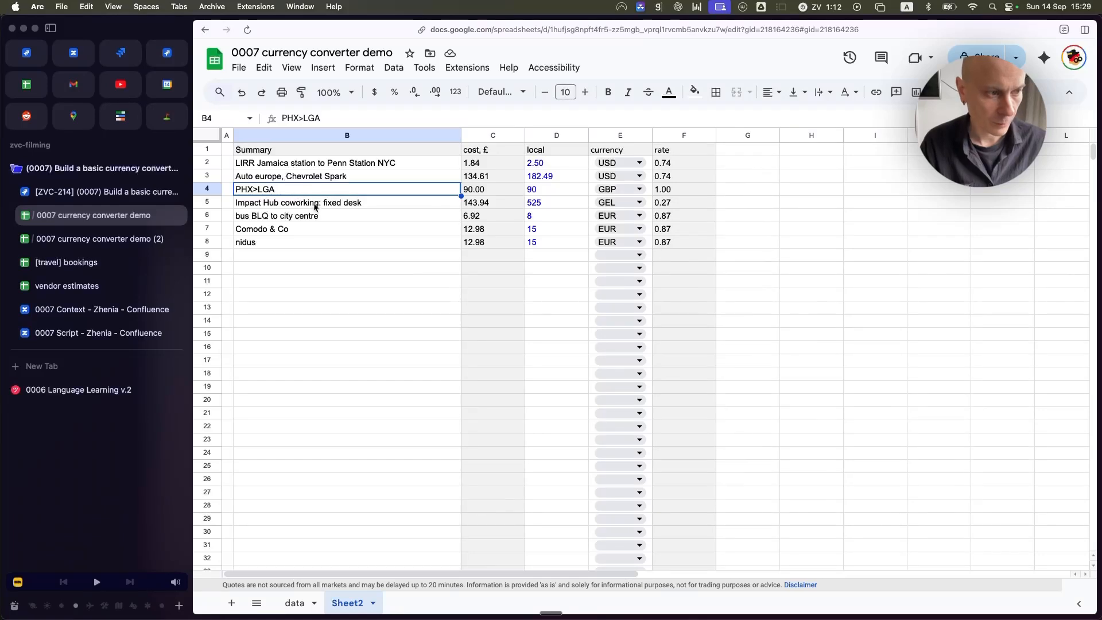
left_click(352, 206)
left_click(312, 215)
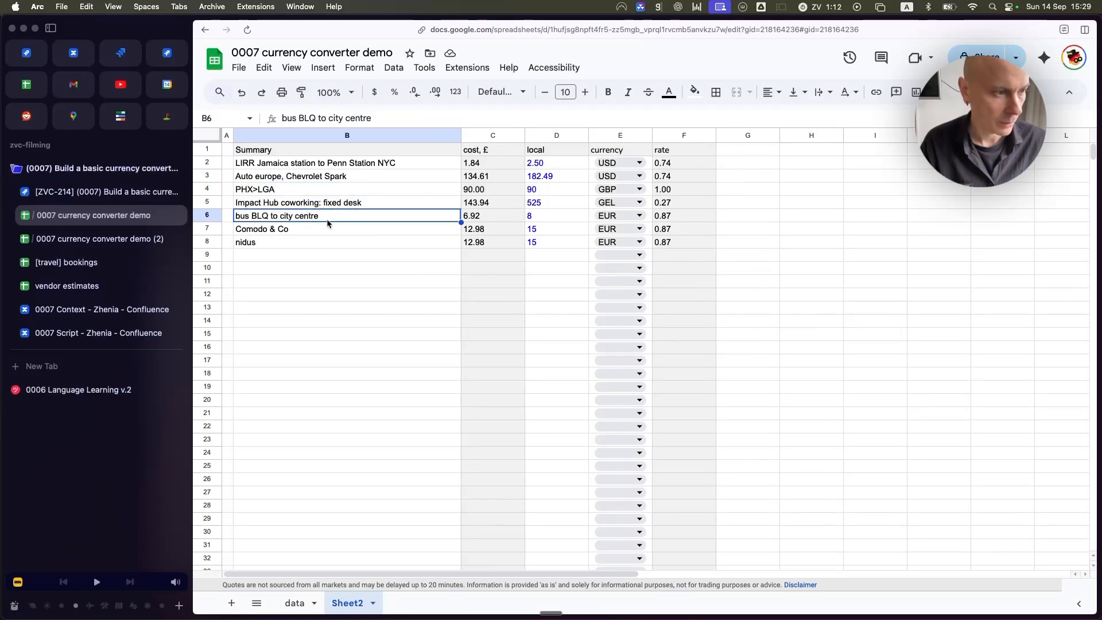
Review the Comodo & Co and nidus expense entries in the Summary column
left_click_drag(305, 241, 349, 231)
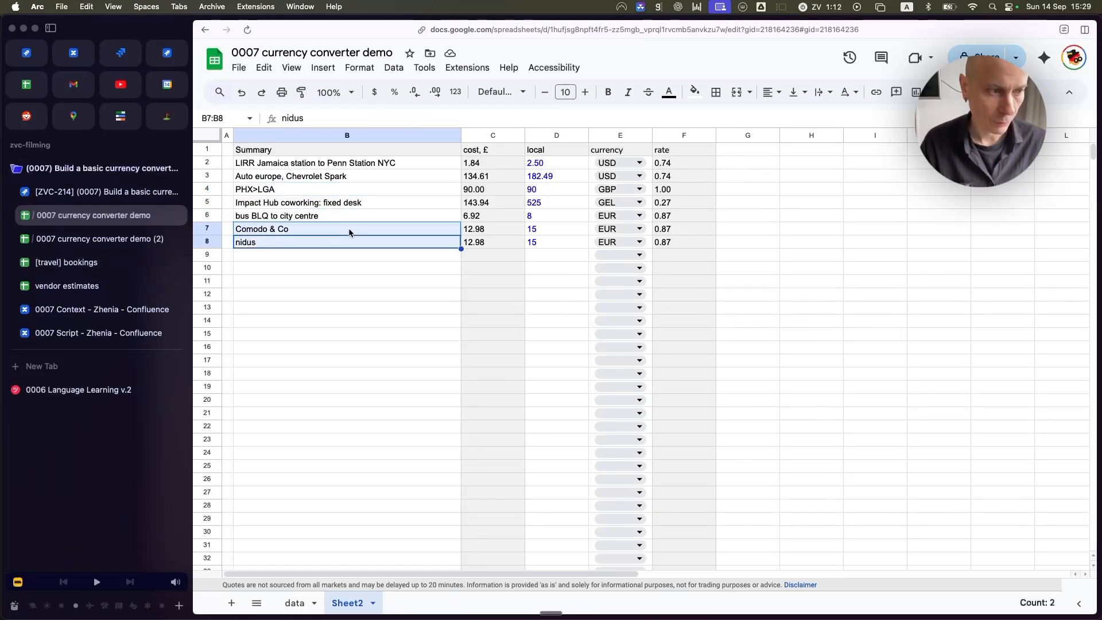
left_click(340, 254)
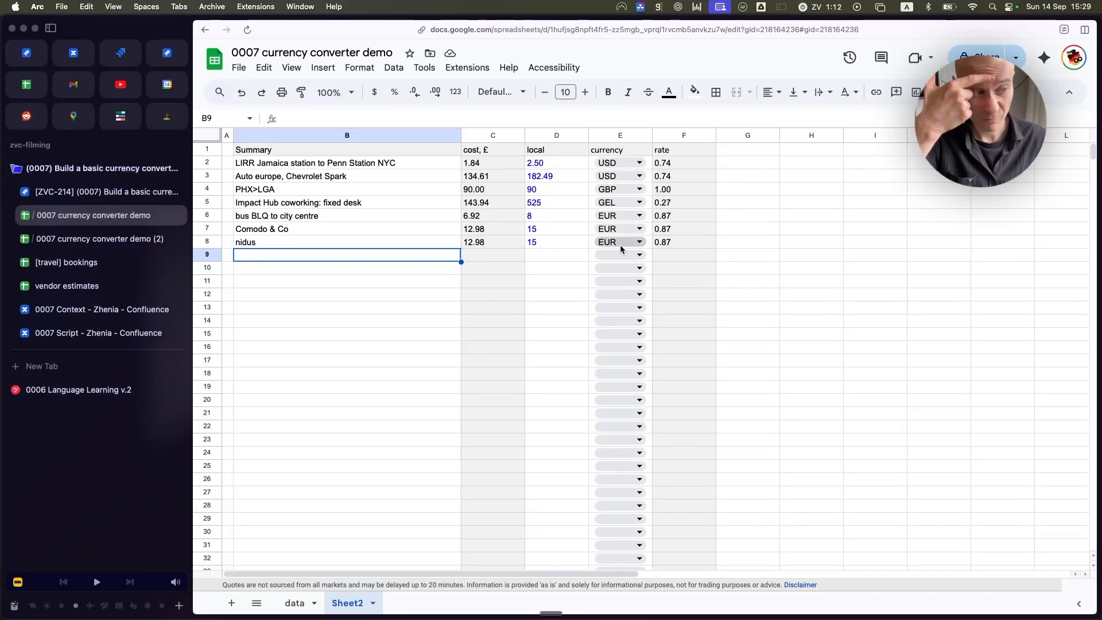
right_click(297, 236)
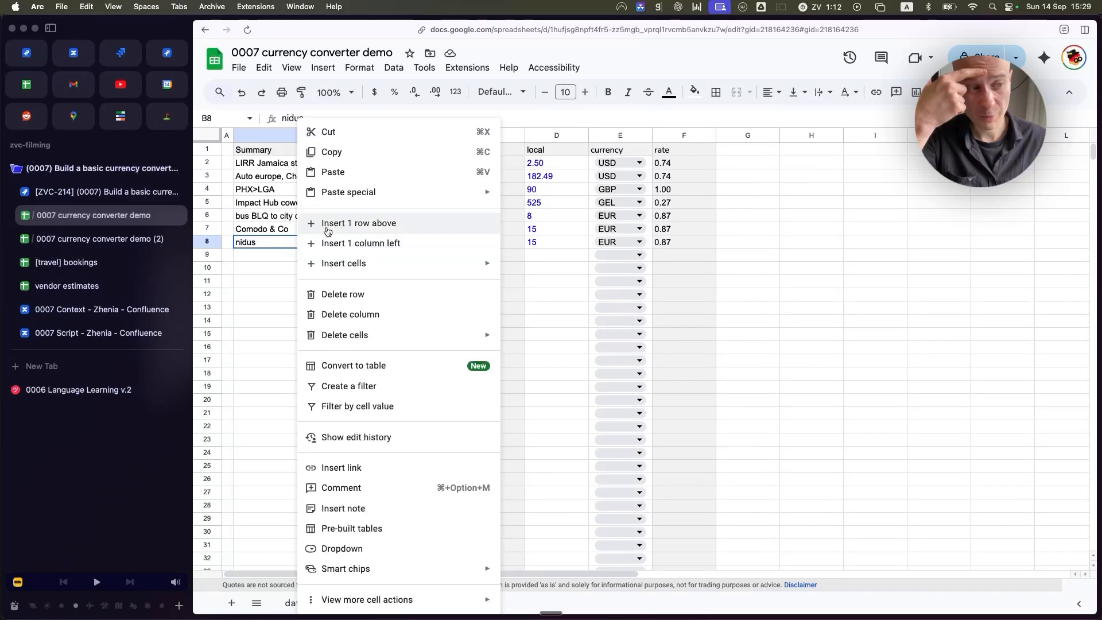
left_click(327, 221)
key("super+z")
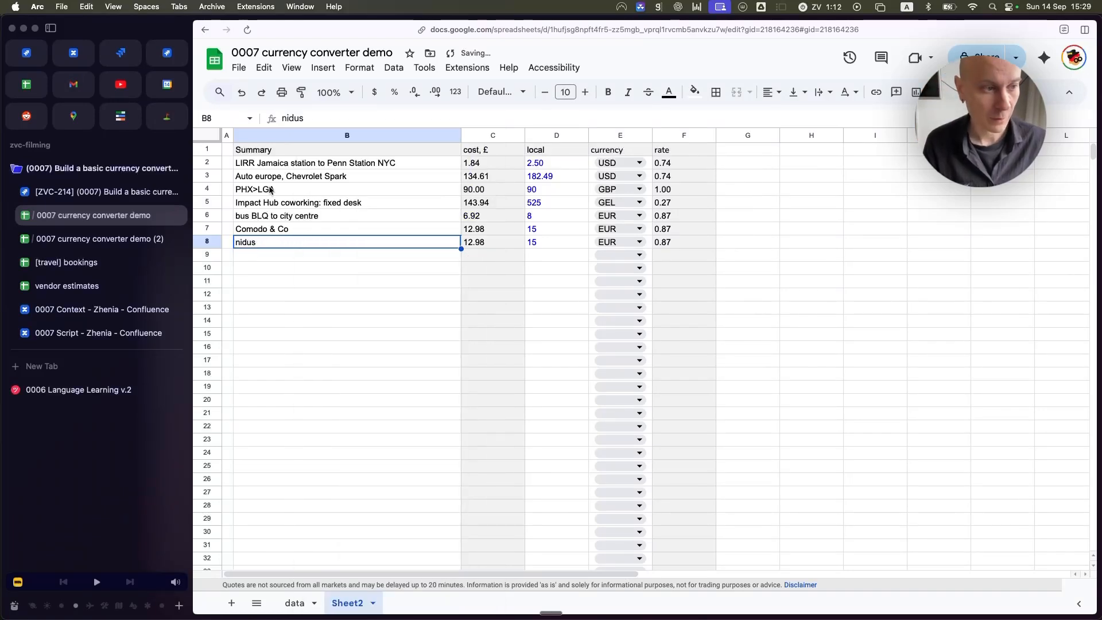
left_click(320, 207)
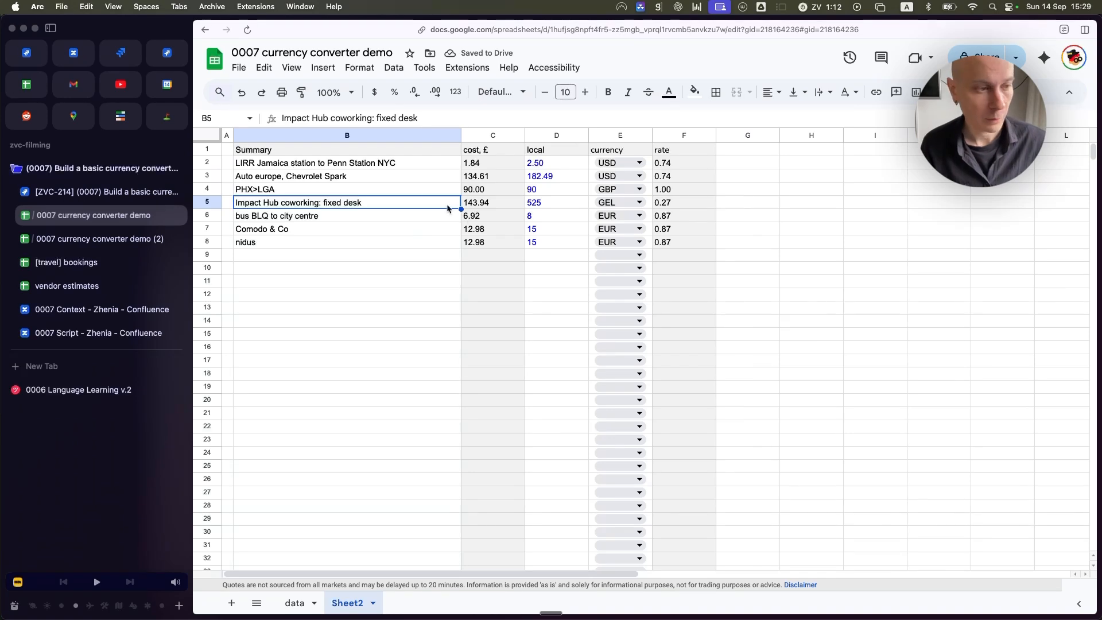
Copy the Summary entries in B2:B8 to cell B3 of the 0007 currency converter demo (2) spreadsheet and widen column B to fit them
left_click_drag(299, 163, 311, 238)
key("cmd+c")
key("ctrl+Tab")
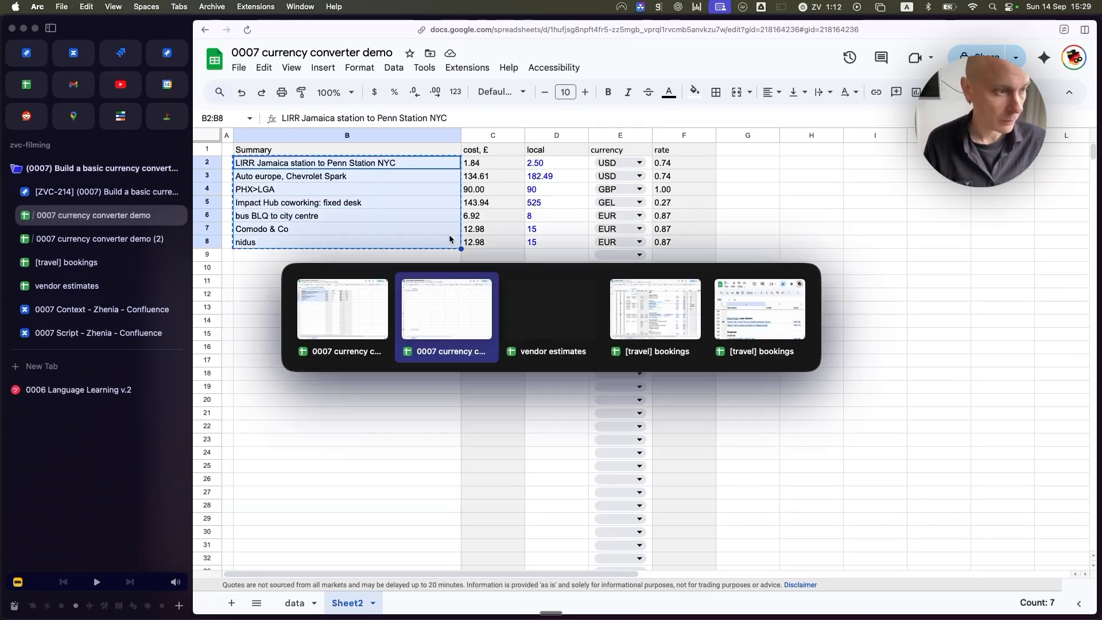
left_click(320, 178)
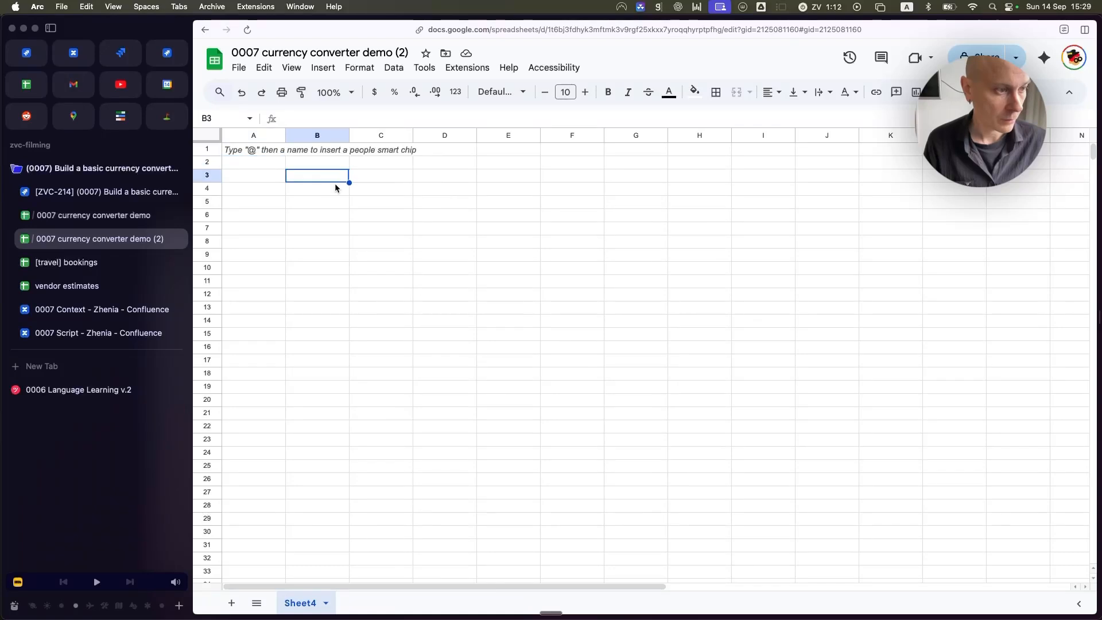
key("cmd+v")
left_click(384, 201)
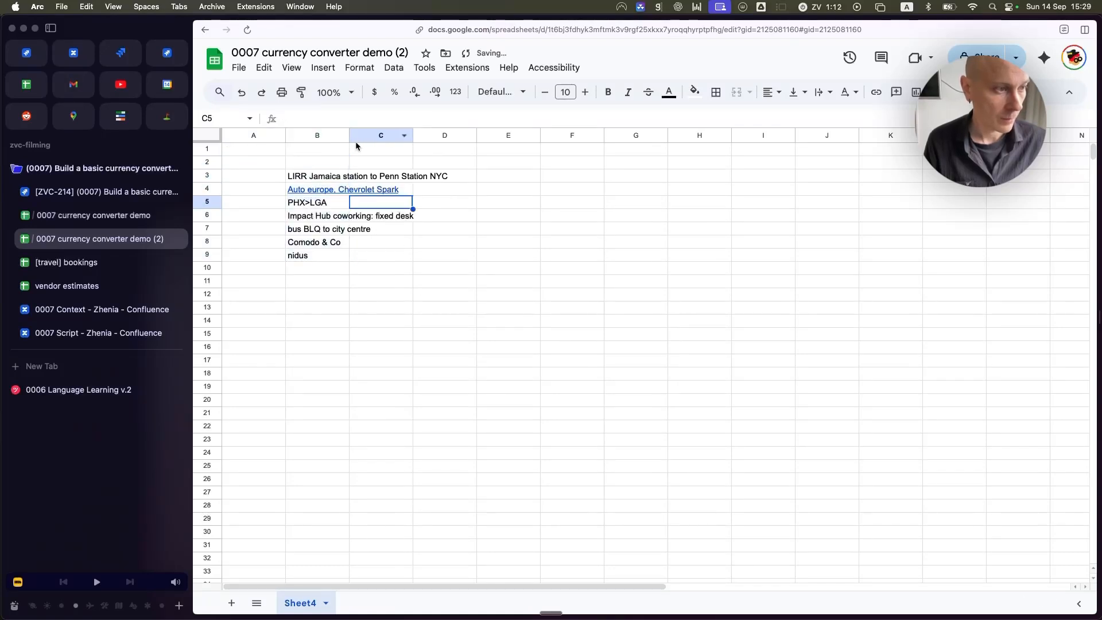
left_click_drag(348, 136, 497, 136)
left_click(450, 216)
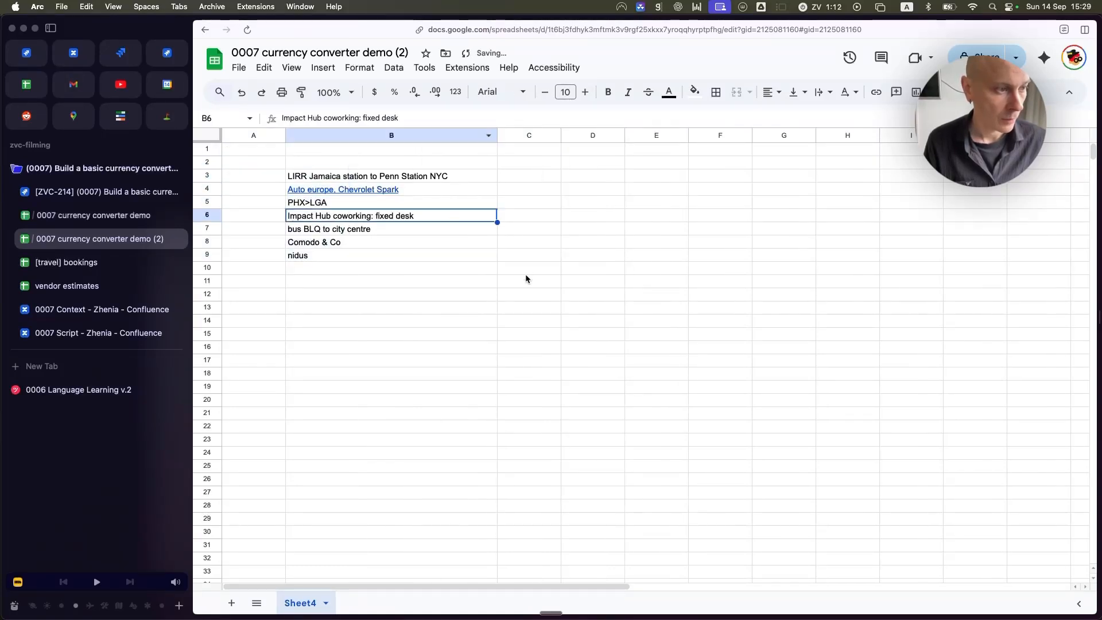
Copy the local amounts in D2:D8 of the 0007 currency converter demo spreadsheet to cell C3 of the demo (2) spreadsheet
key("ctrl+Tab")
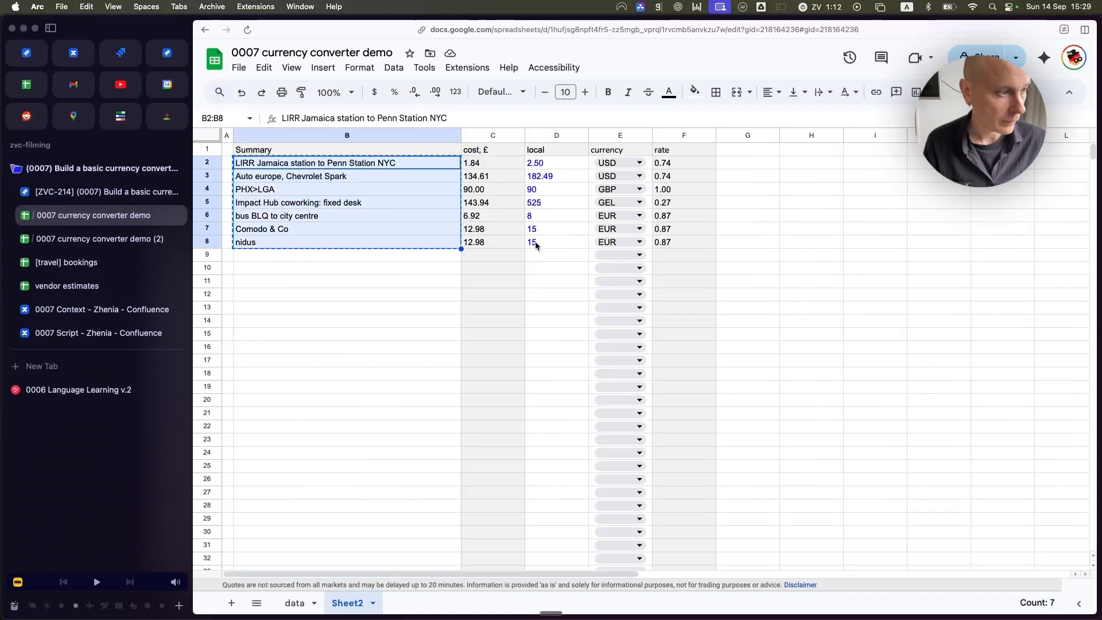
left_click(553, 166)
left_click(550, 240, "shift")
key("ctrl+c")
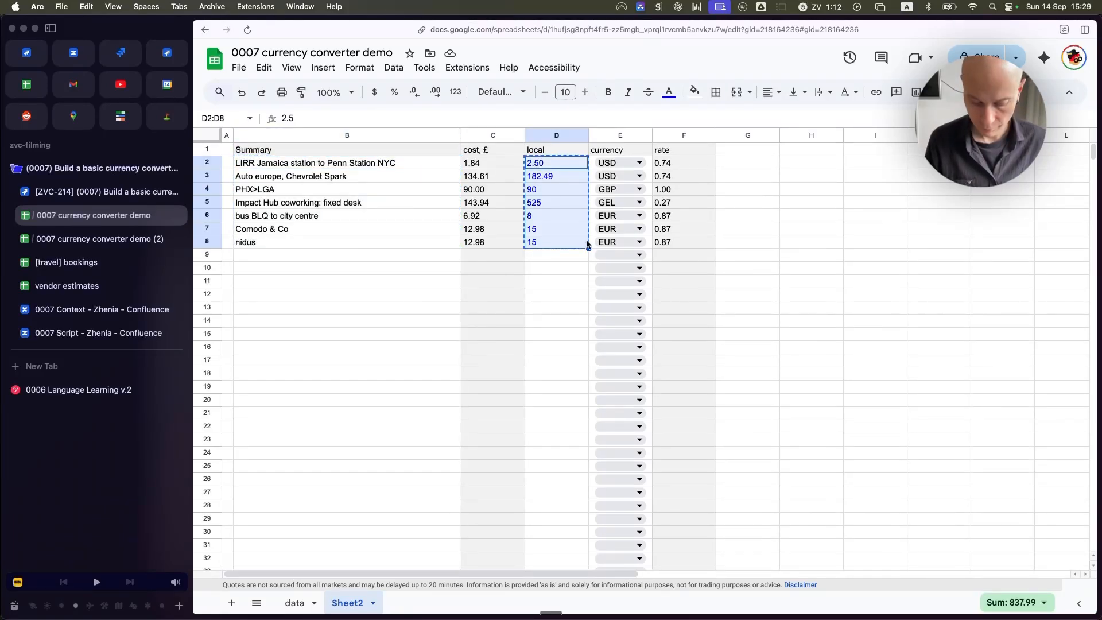
key("ctrl+Tab")
left_click(547, 177)
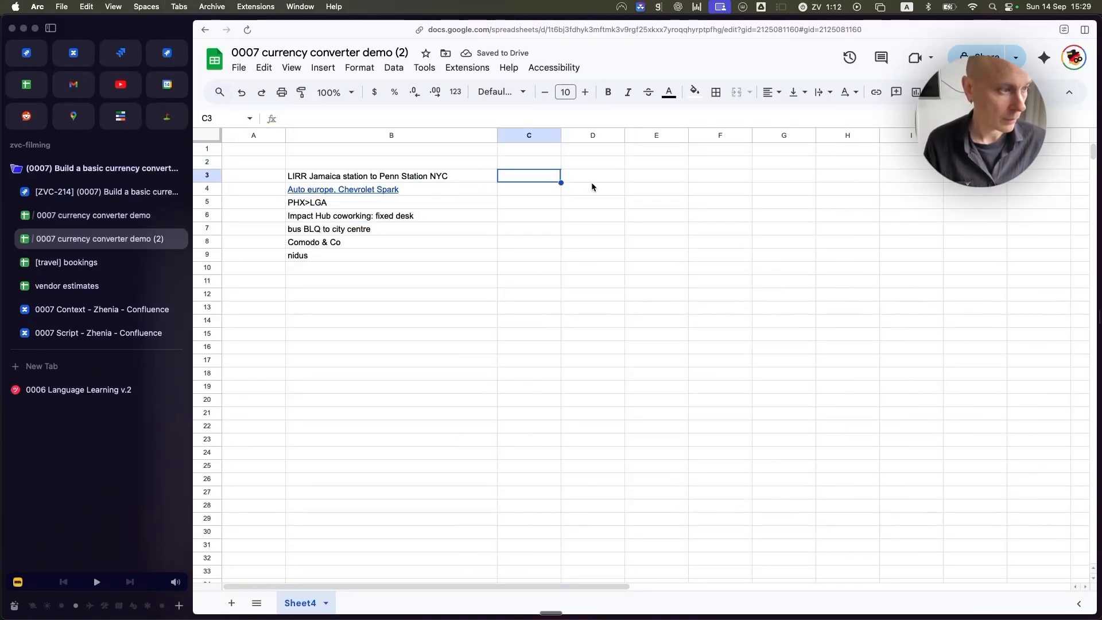
key("cmd+v")
Add the header Local in C2 and the header Summary in B2 above the copied data
left_click(547, 165)
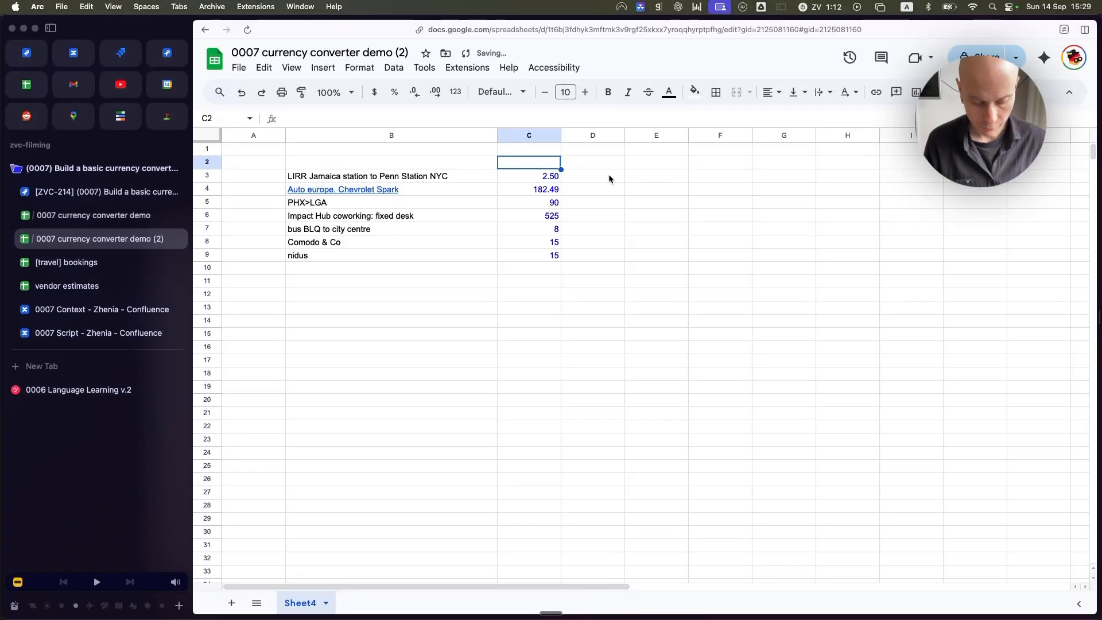
type("Local")
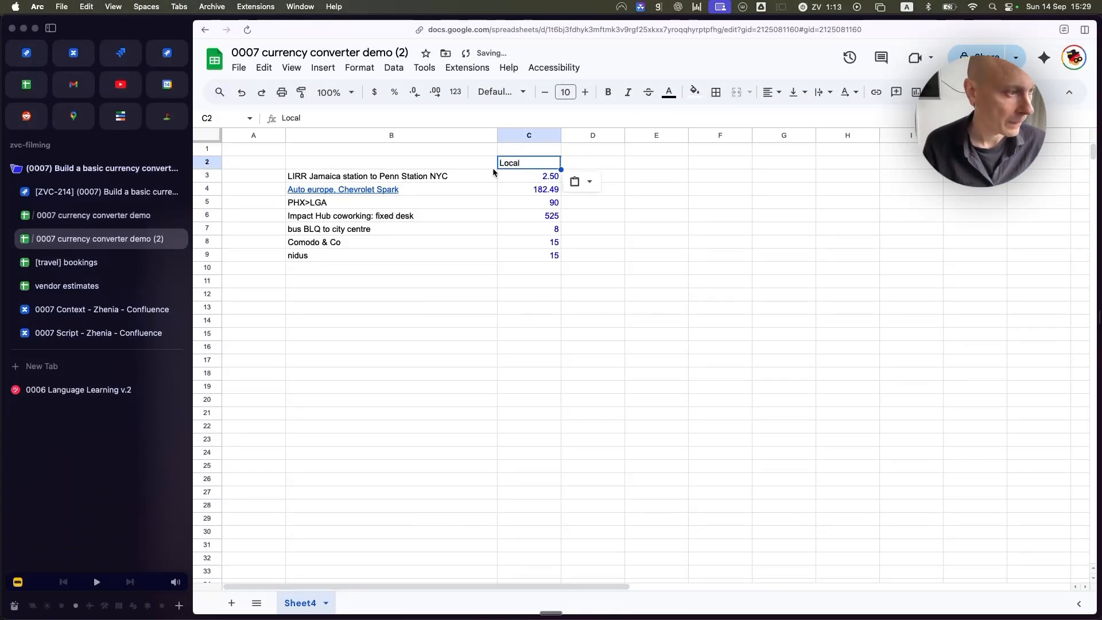
left_click(492, 165)
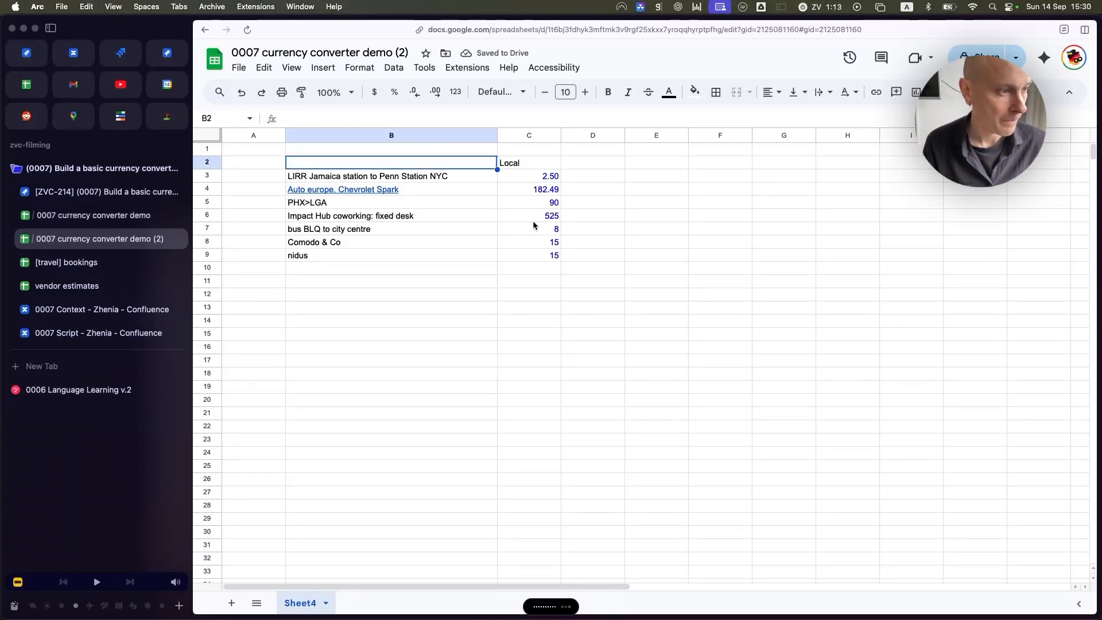
type("Summary")
key("Return")
left_click(533, 167)
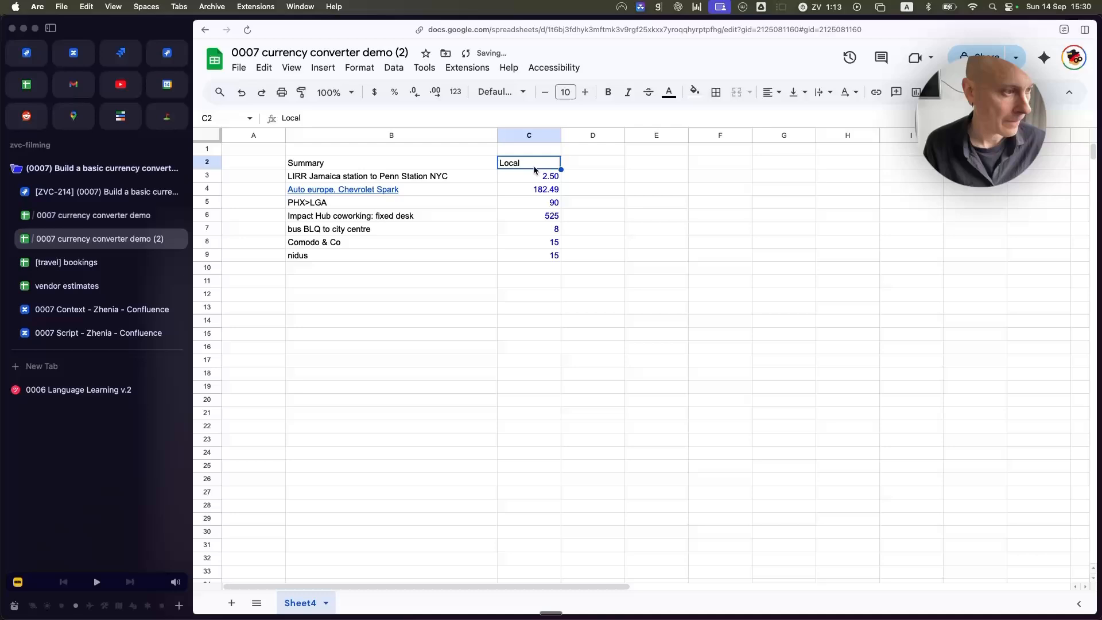
Narrow the empty column A to a slim margin before the Summary column
left_click(459, 162)
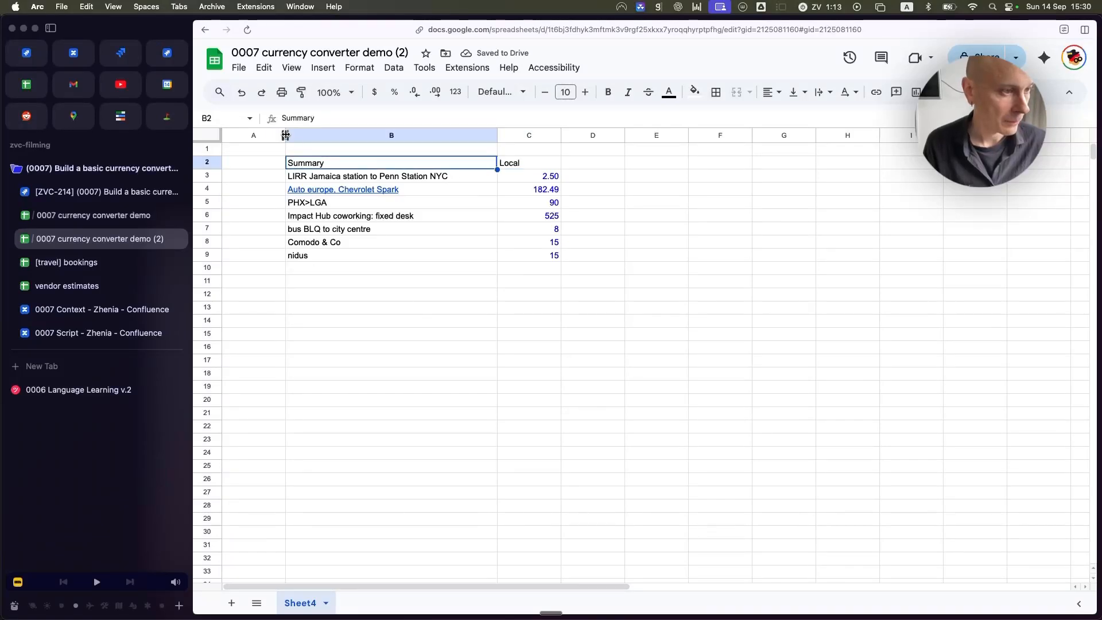
left_click_drag(287, 137, 239, 138)
left_click(468, 167)
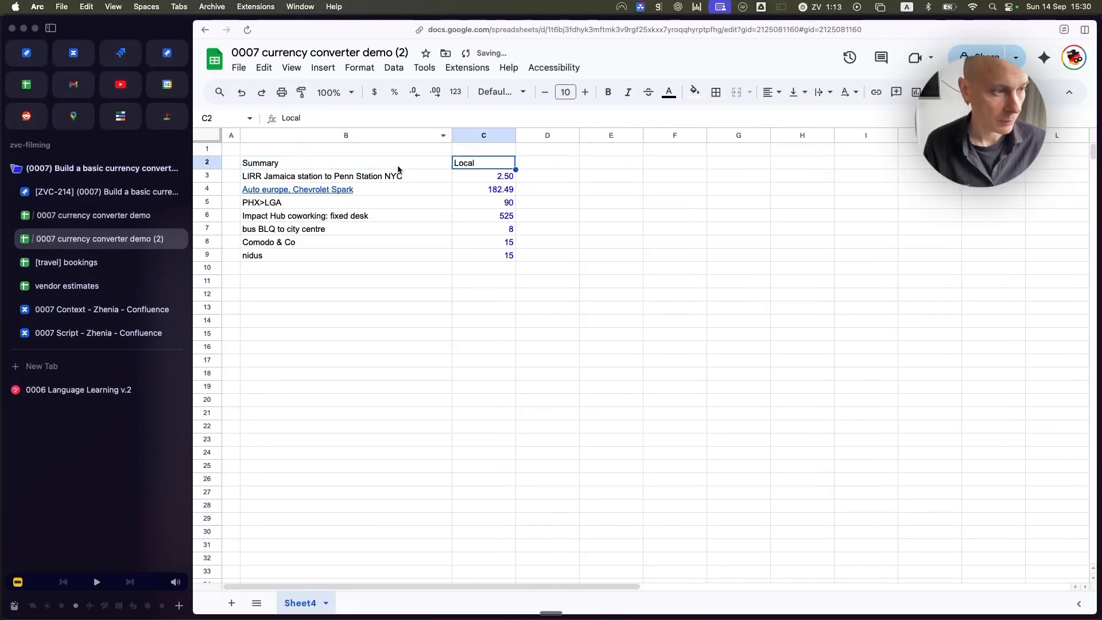
Fill the header row B2:G2 with light grey
left_click(435, 163)
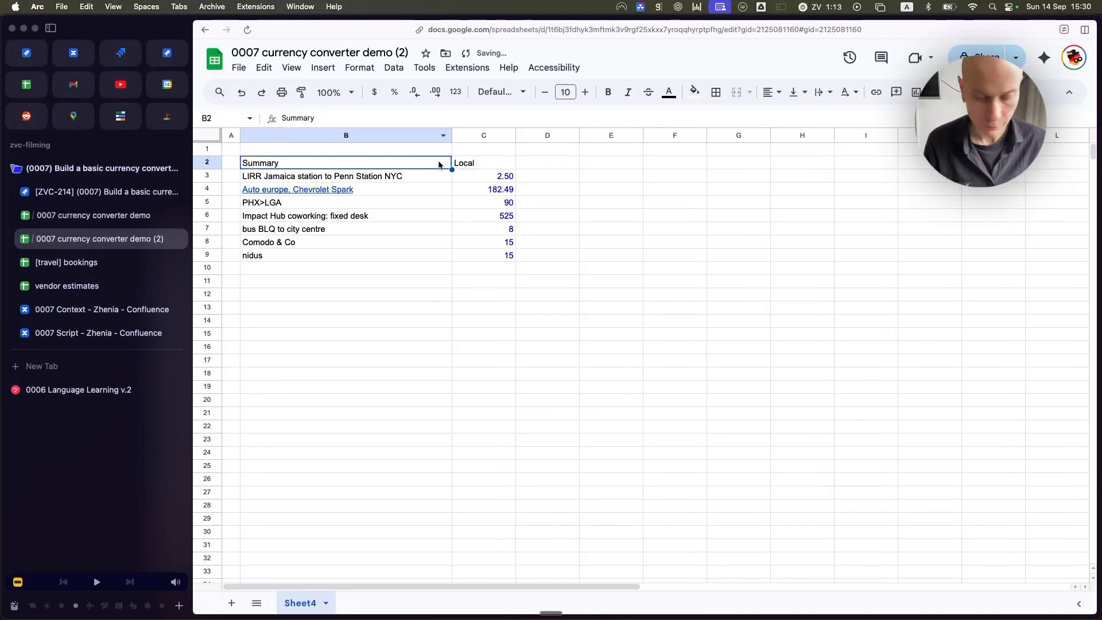
left_click(762, 163, "shift")
left_click(694, 92)
left_click(809, 136)
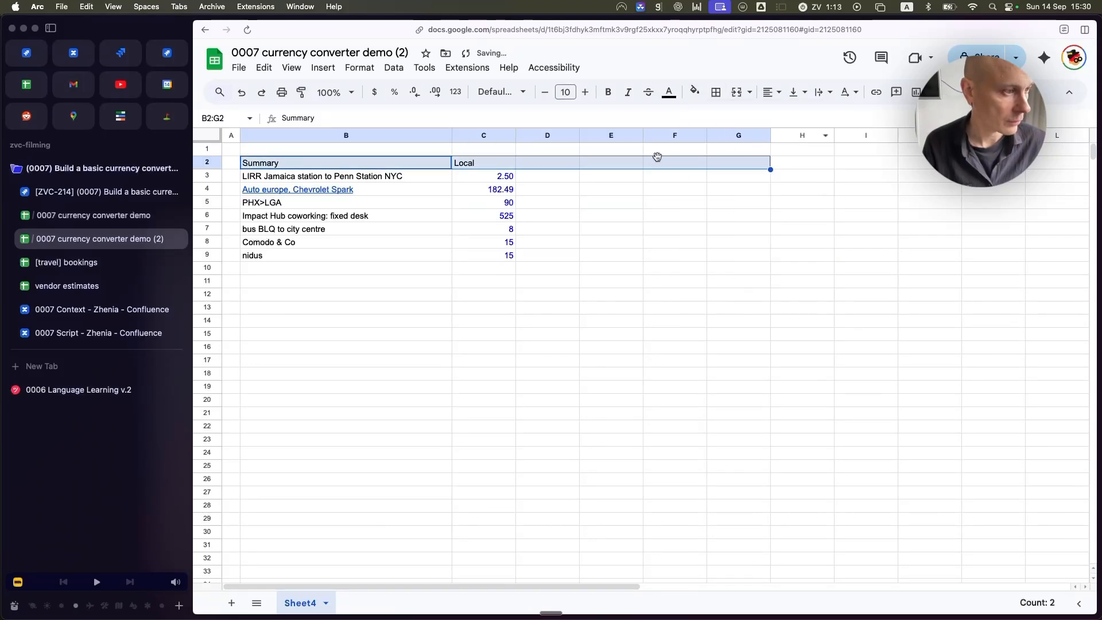
left_click(602, 176)
left_click(450, 253)
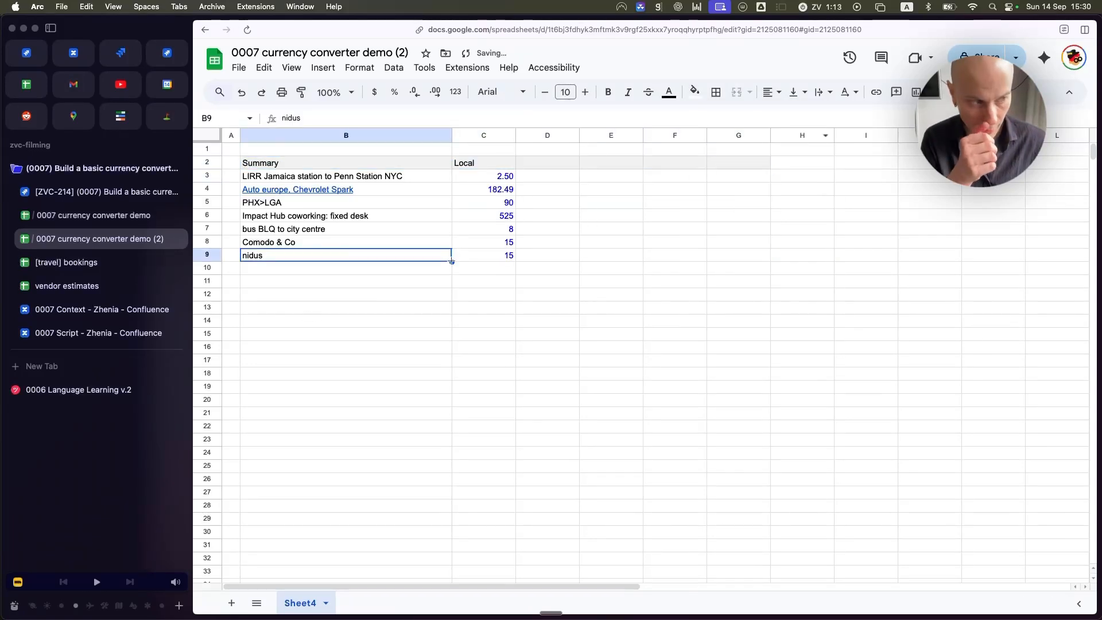
Review the copied amounts in the Local column, C3:C9
left_click_drag(504, 176, 507, 256)
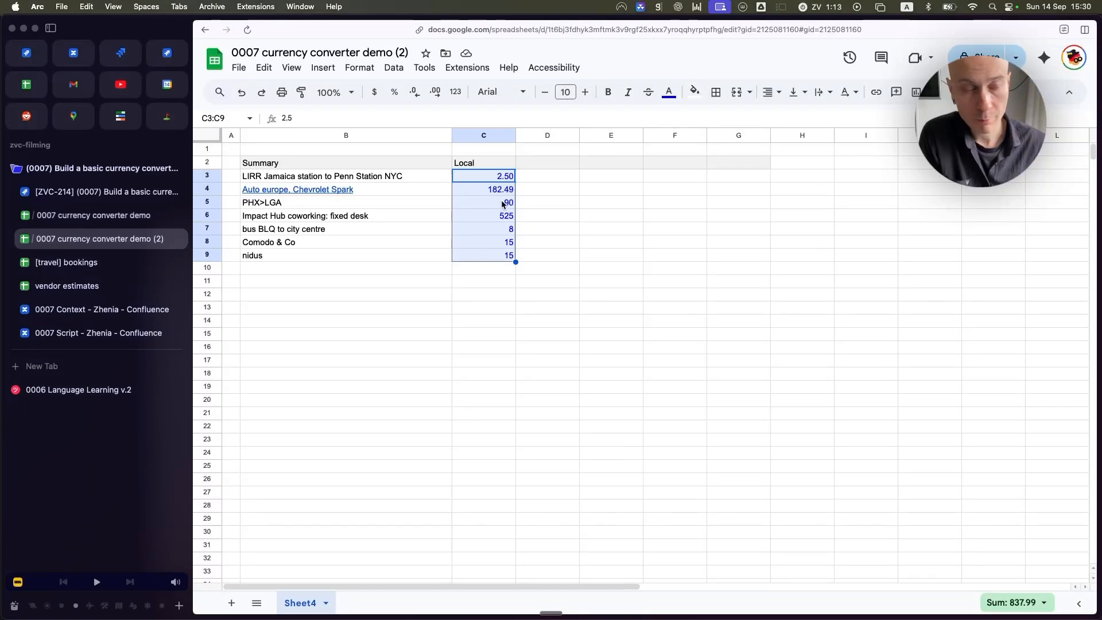
left_click(497, 201)
left_click_drag(496, 261, 498, 180)
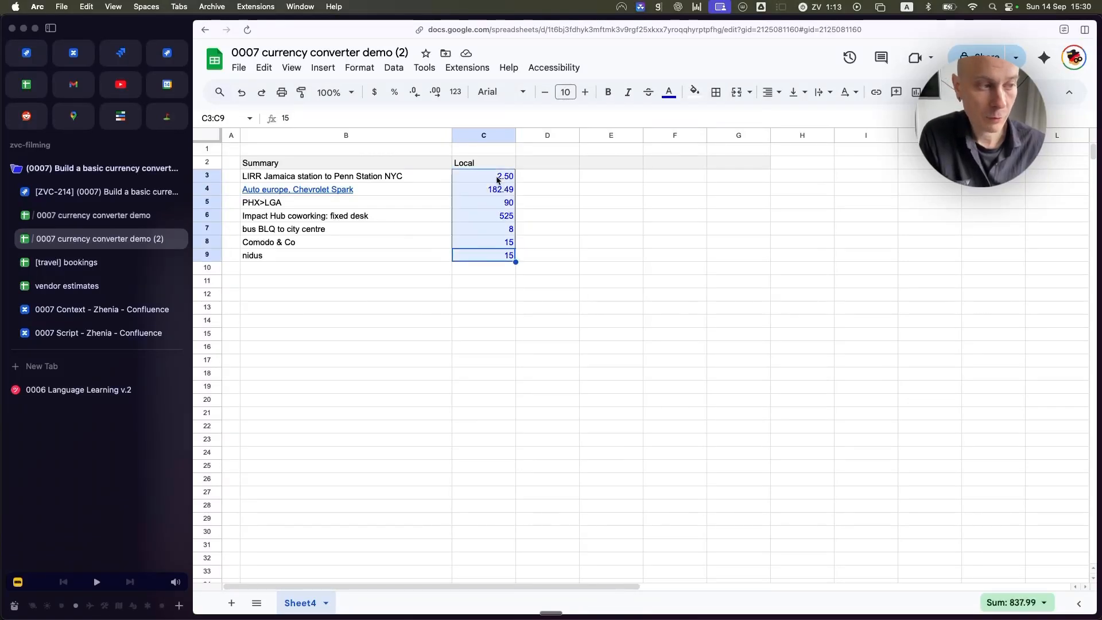
left_click(500, 203)
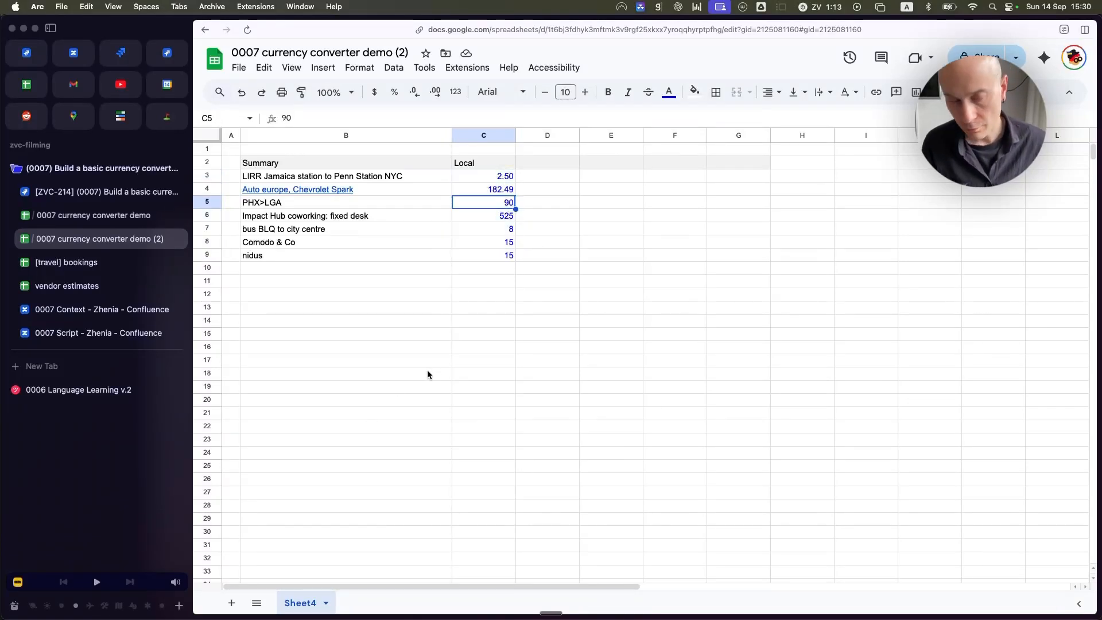
Return to the 0007 currency converter demo spreadsheet and inspect the rate column and the conversion formulas in the cost, £ column
key("ctrl+Tab")
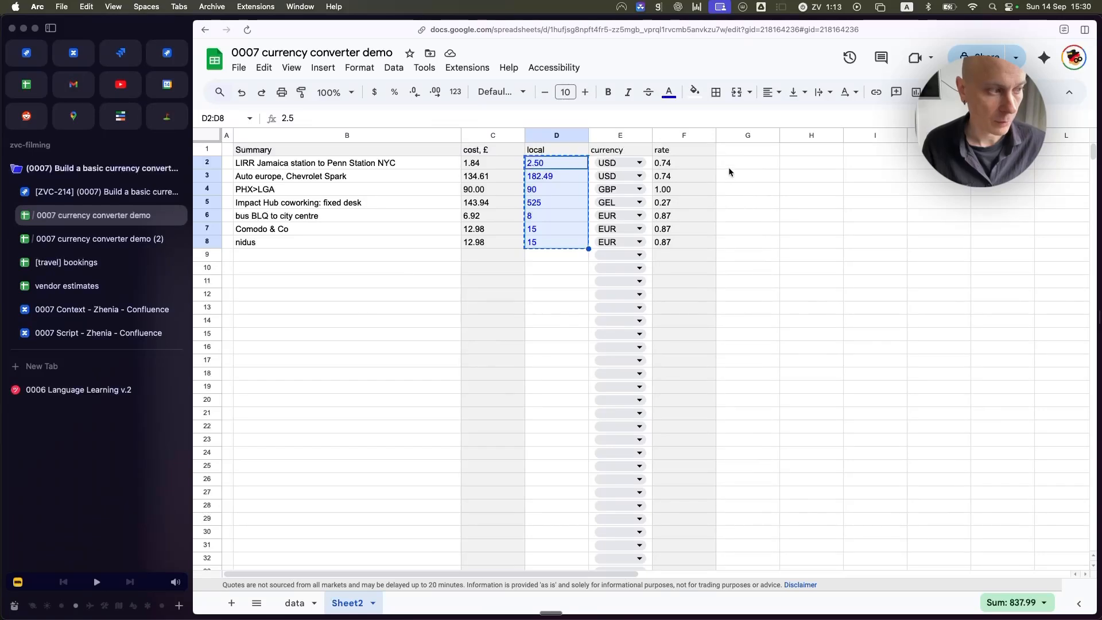
left_click_drag(682, 163, 691, 332)
left_click(797, 283)
left_click(498, 319)
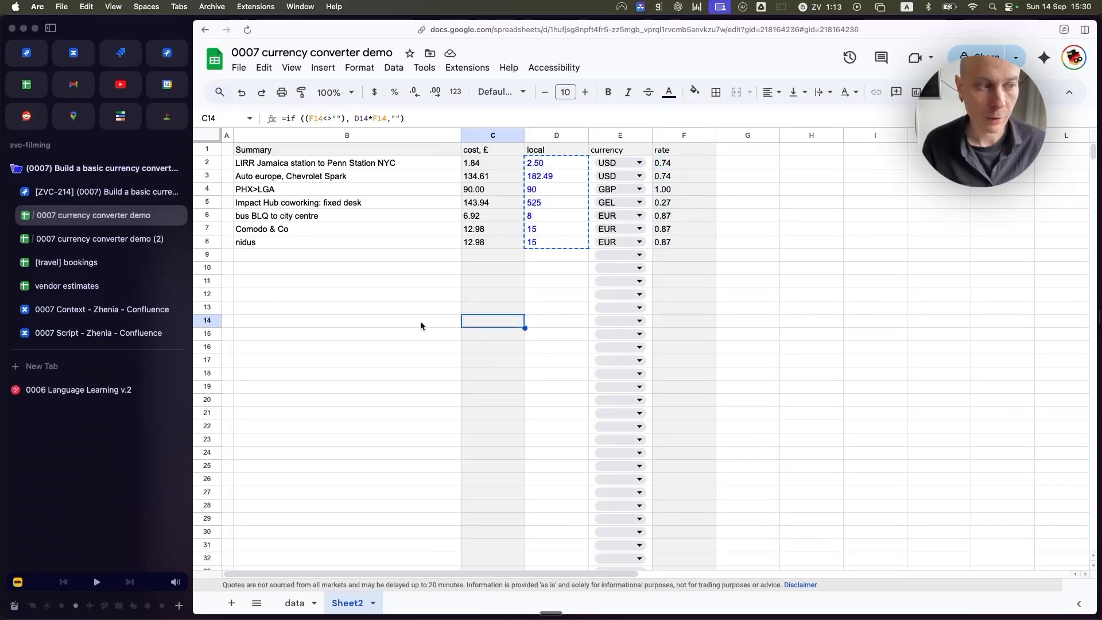
left_click(420, 321)
left_click(496, 282)
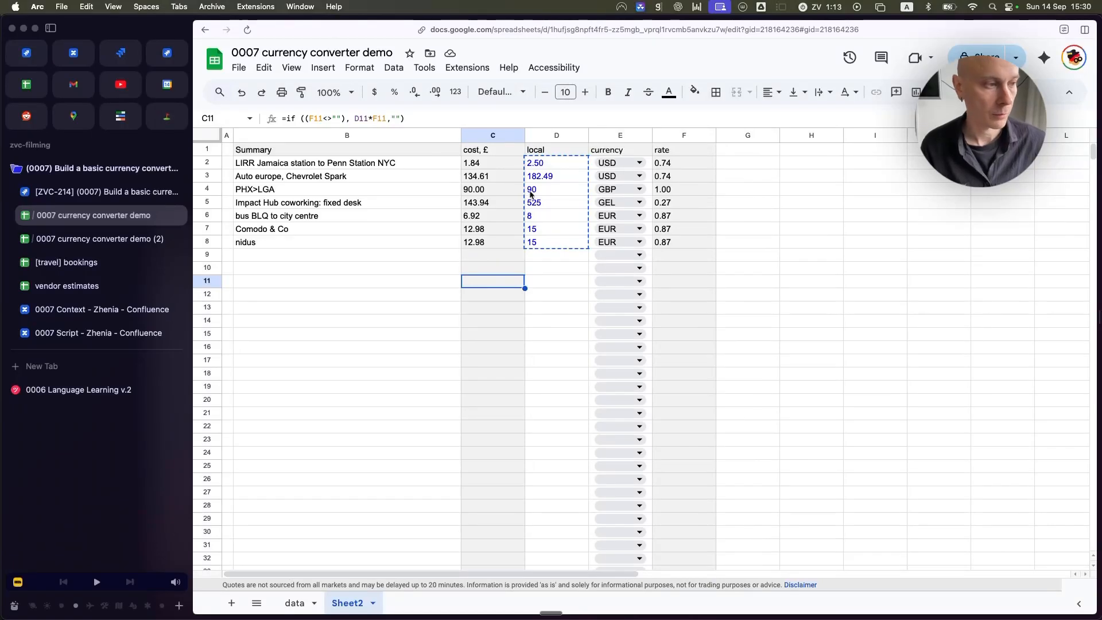
left_click_drag(498, 165, 500, 180)
left_click(498, 215)
left_click(490, 243)
left_click(485, 271)
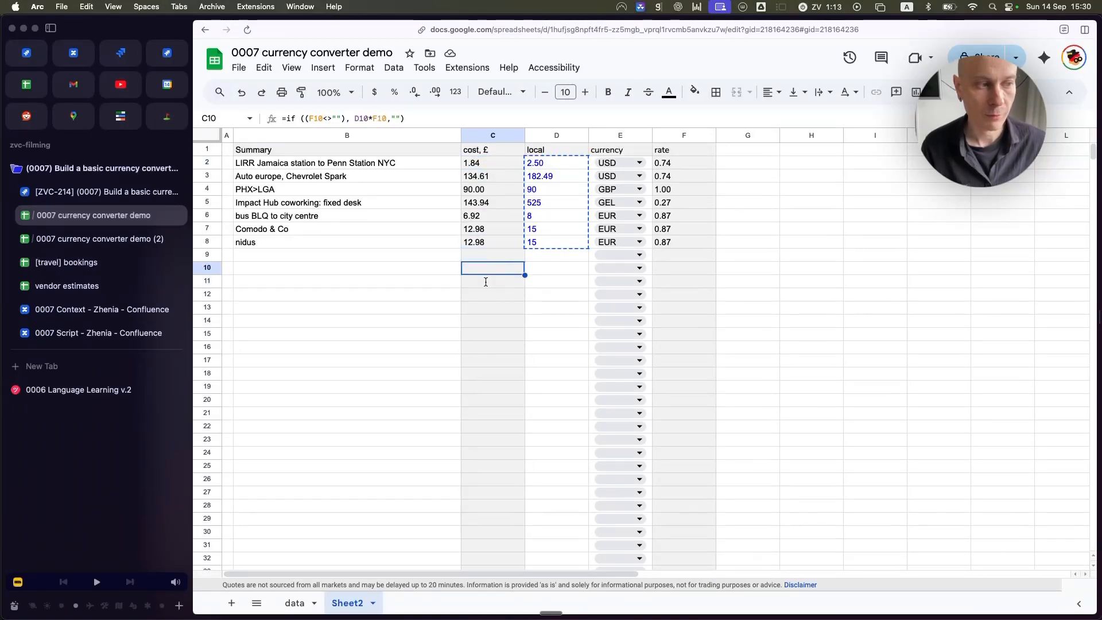
double_click(485, 279)
left_click(450, 256)
Examine the manually entered amounts in the local column and the empty cells below them
left_click(554, 179)
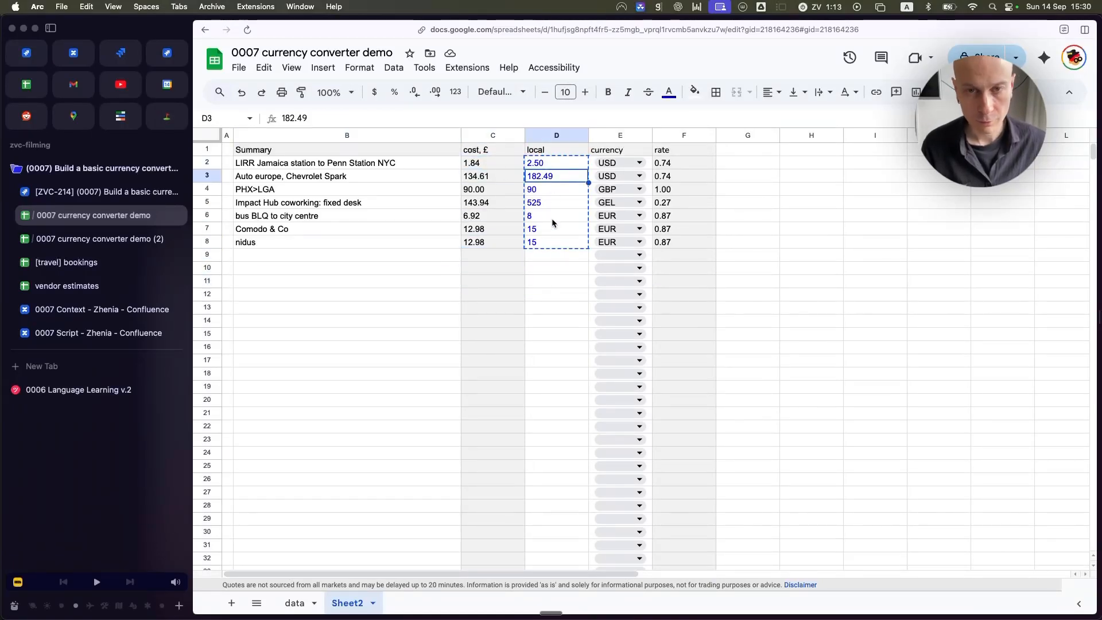
left_click(548, 267)
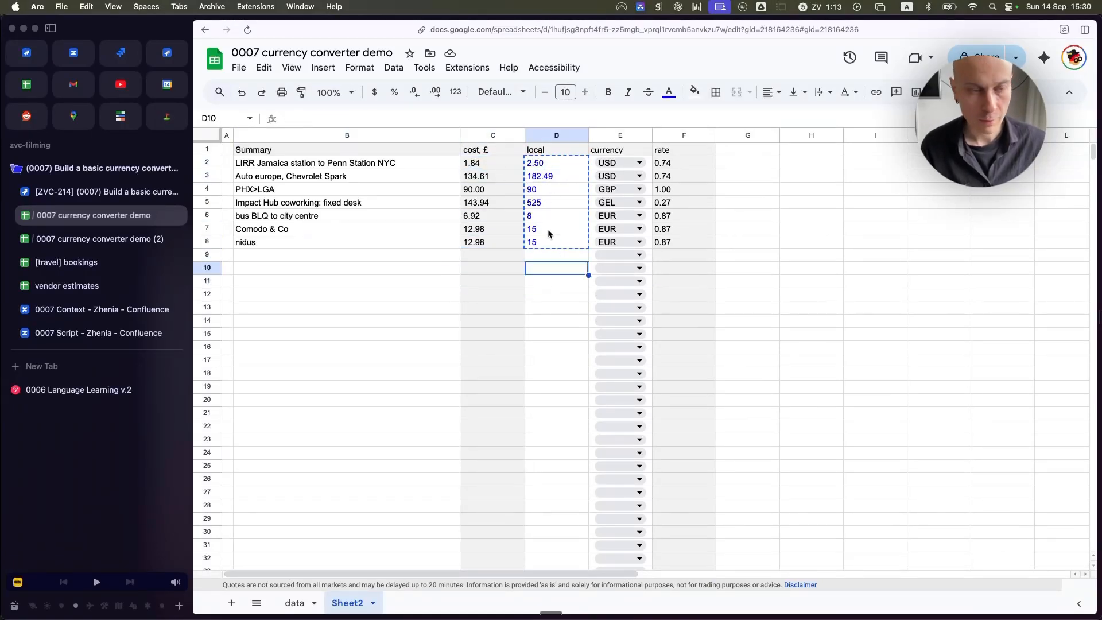
left_click(559, 284)
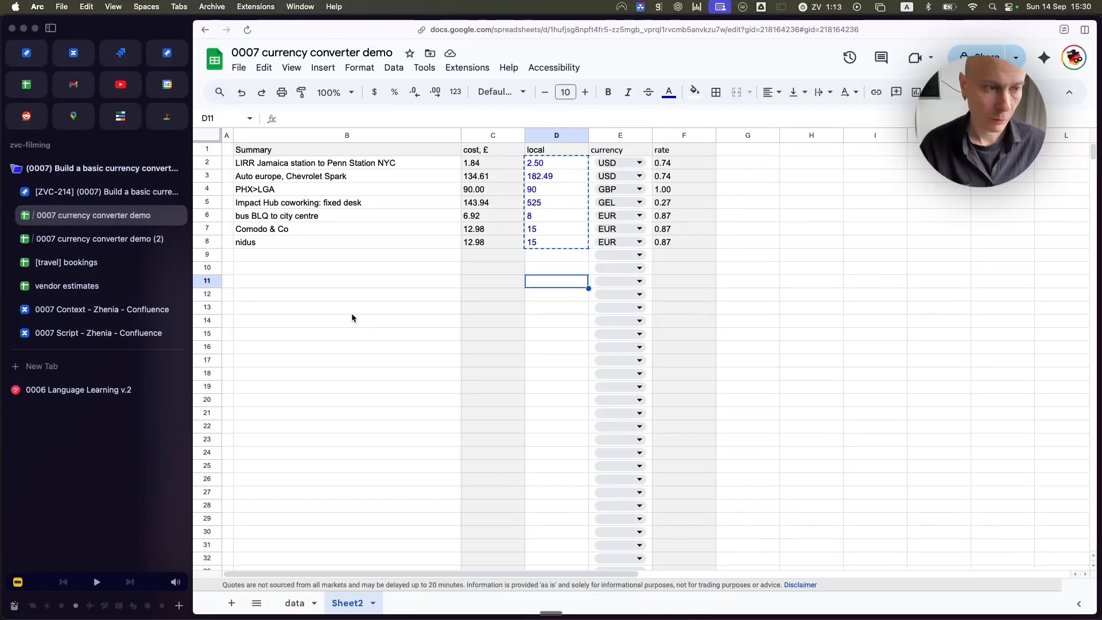
In the 0007 currency converter demo (2) spreadsheet, add a sheet named data and place it before Sheet4
left_click(86, 239)
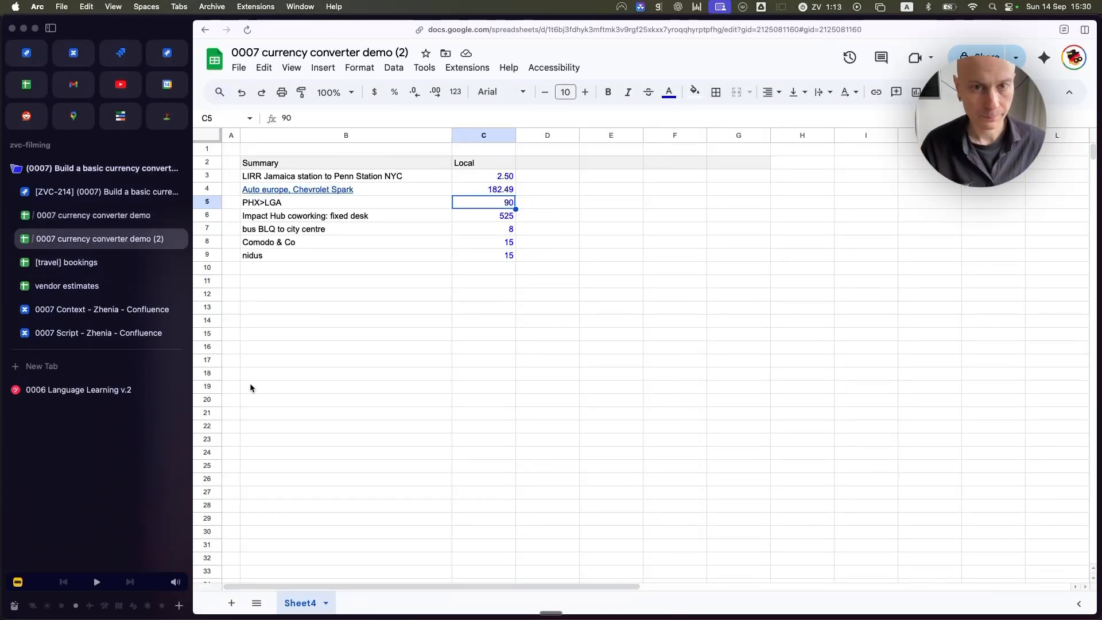
left_click(232, 604)
double_click(362, 602)
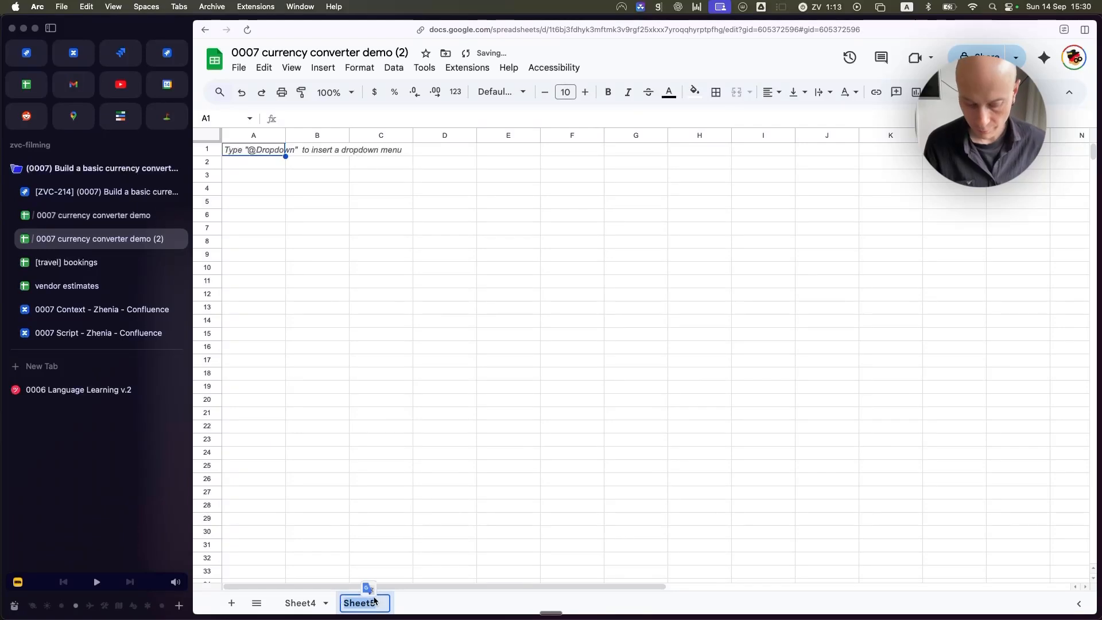
type("data")
key("Return")
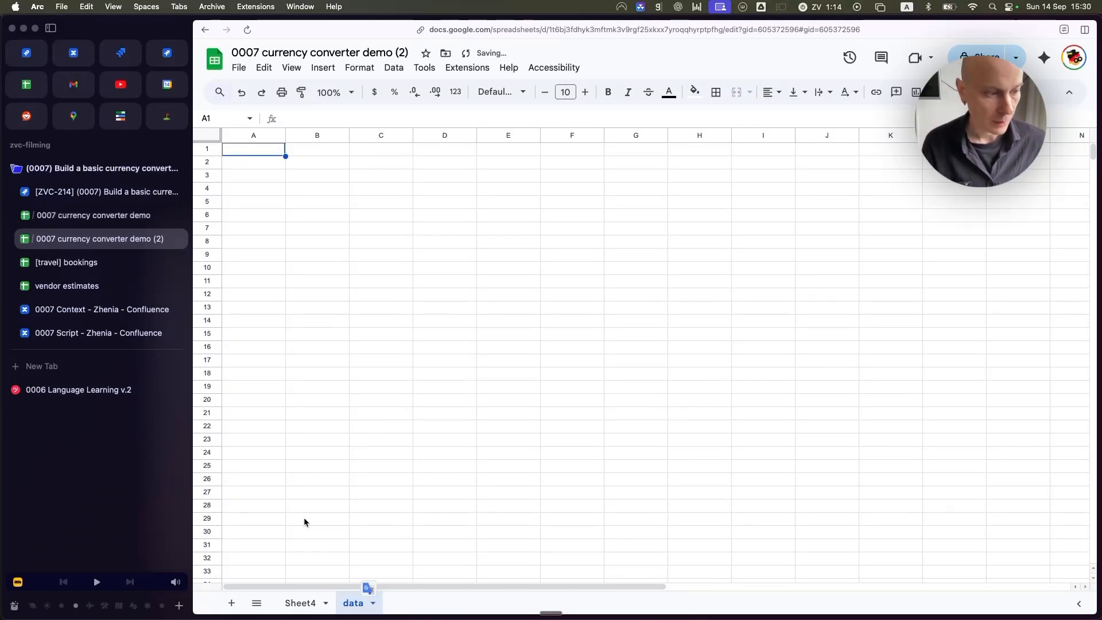
left_click_drag(353, 603, 298, 603)
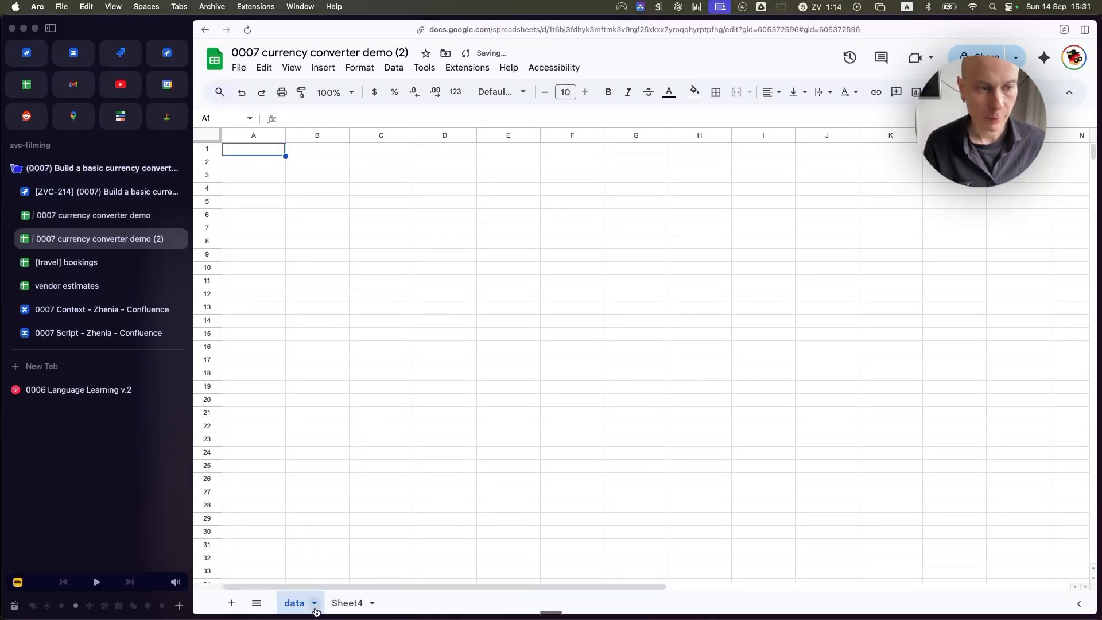
Switch to the 0007 currency converter demo spreadsheet and inspect the currency codes and rate formulas on its data sheet
left_click(92, 216)
left_click(294, 603)
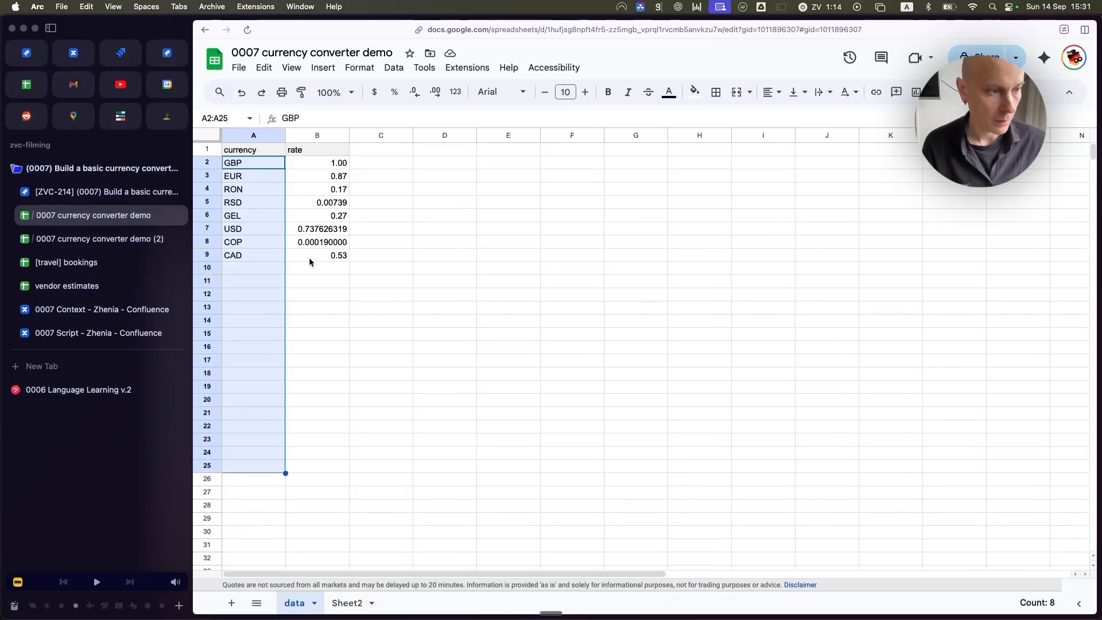
left_click_drag(271, 151, 318, 257)
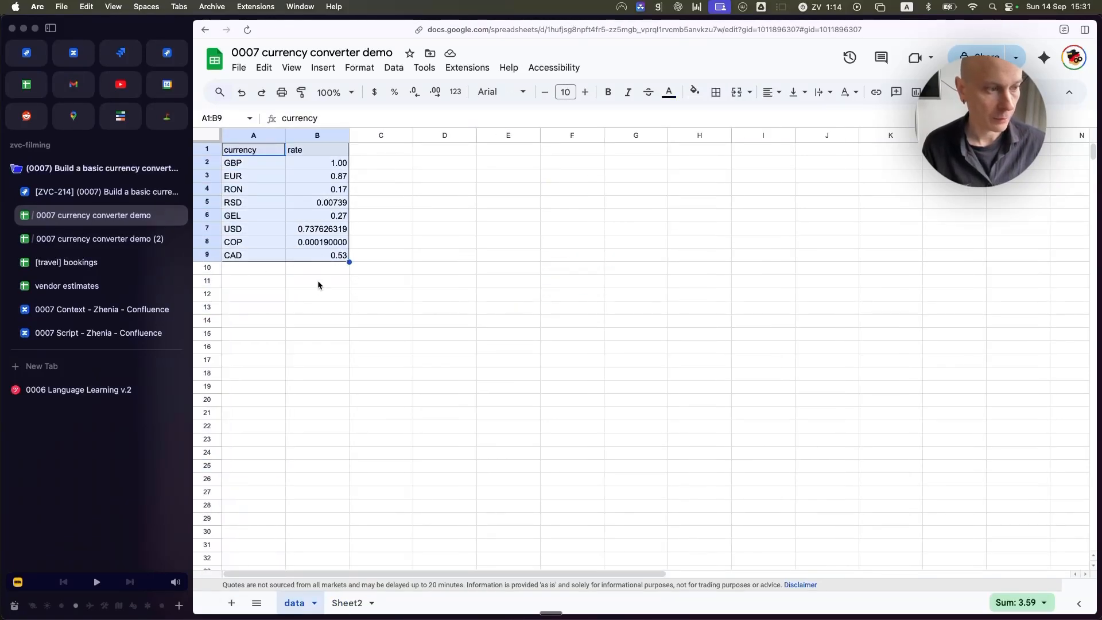
left_click(338, 232)
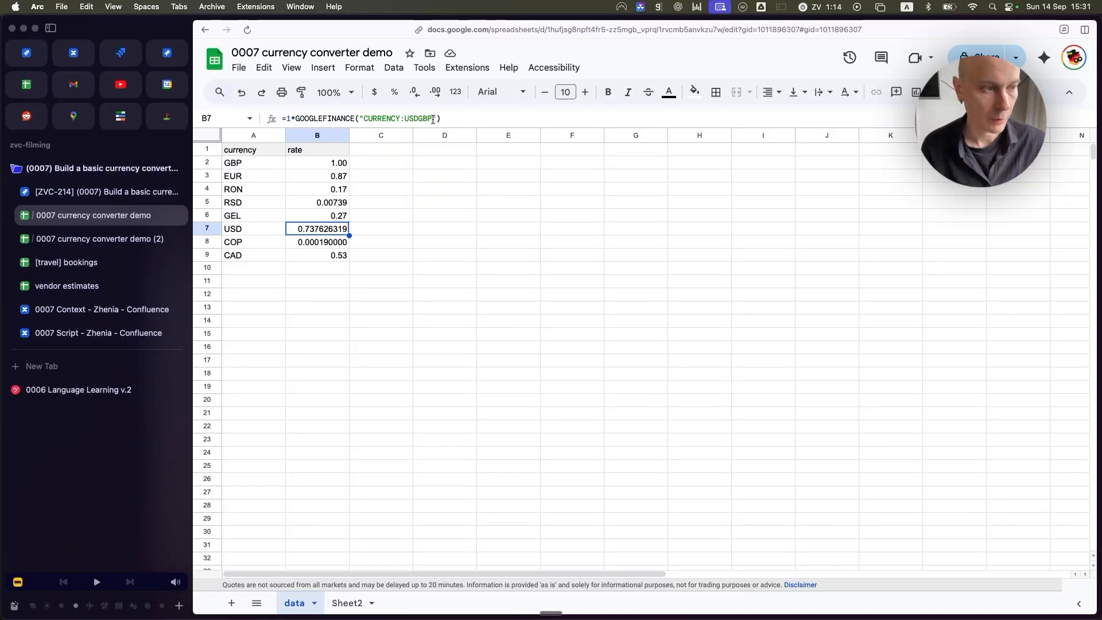
left_click(259, 165)
left_click(343, 163)
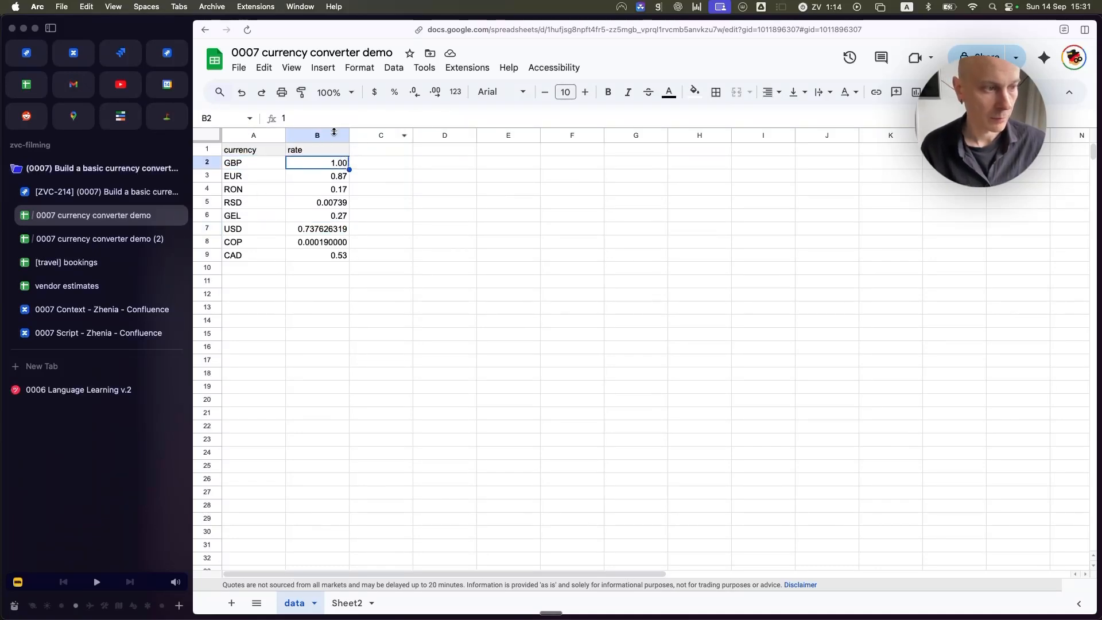
left_click(269, 176)
left_click(346, 175)
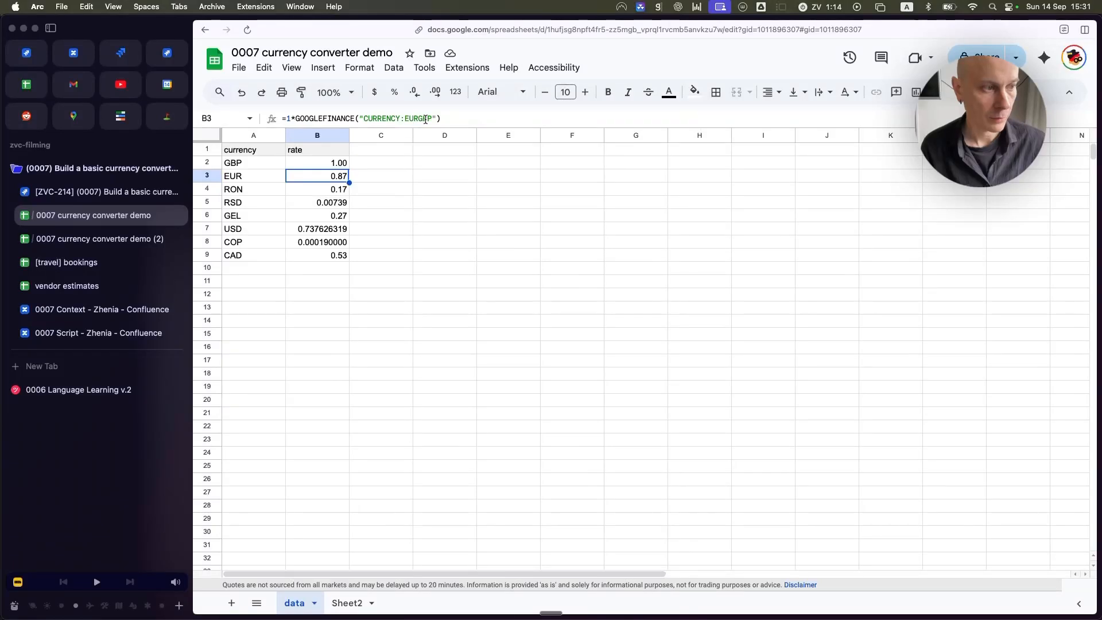
left_click(335, 189)
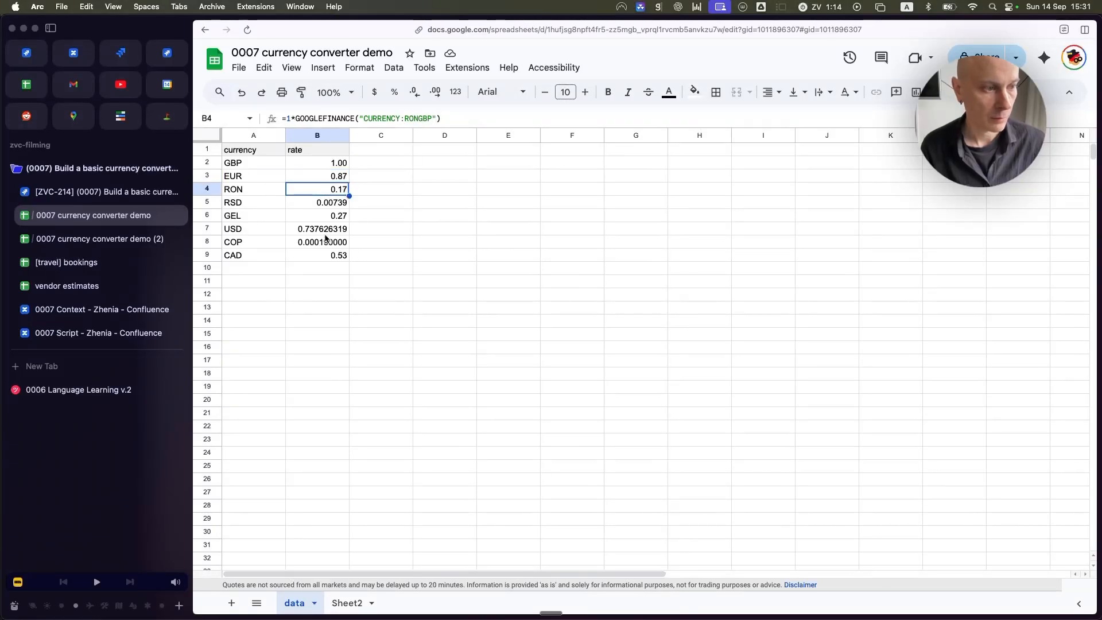
left_click(333, 230)
Copy the currency and rate table A1:B9 into cell A1 of the data sheet in 0007 currency converter demo (2)
left_click_drag(263, 148, 338, 259)
key("super+c")
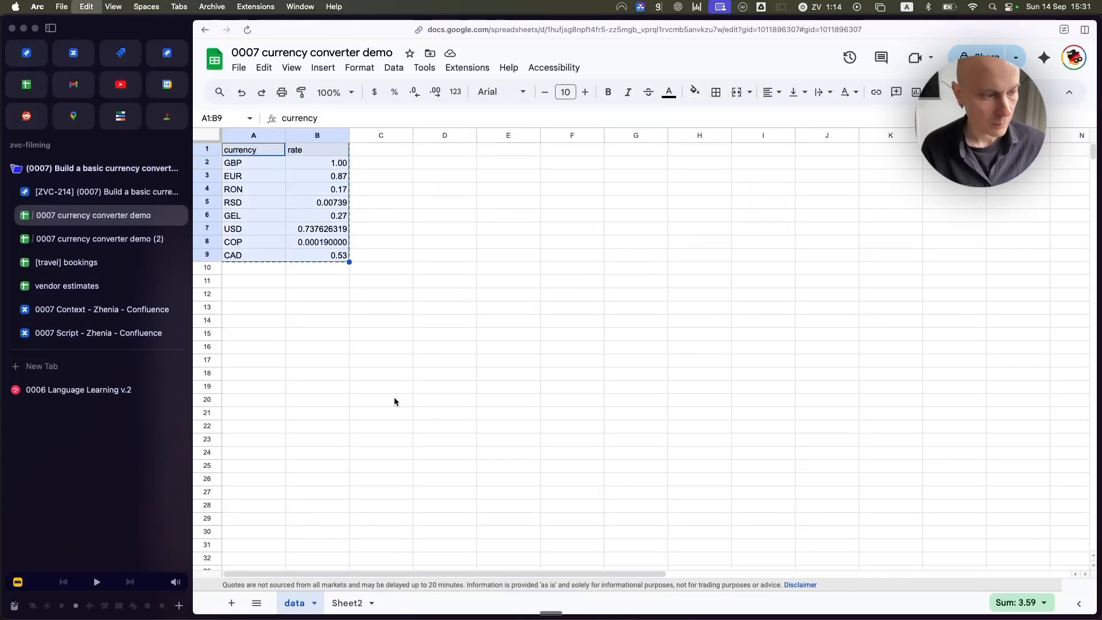
key("super+alt+Down")
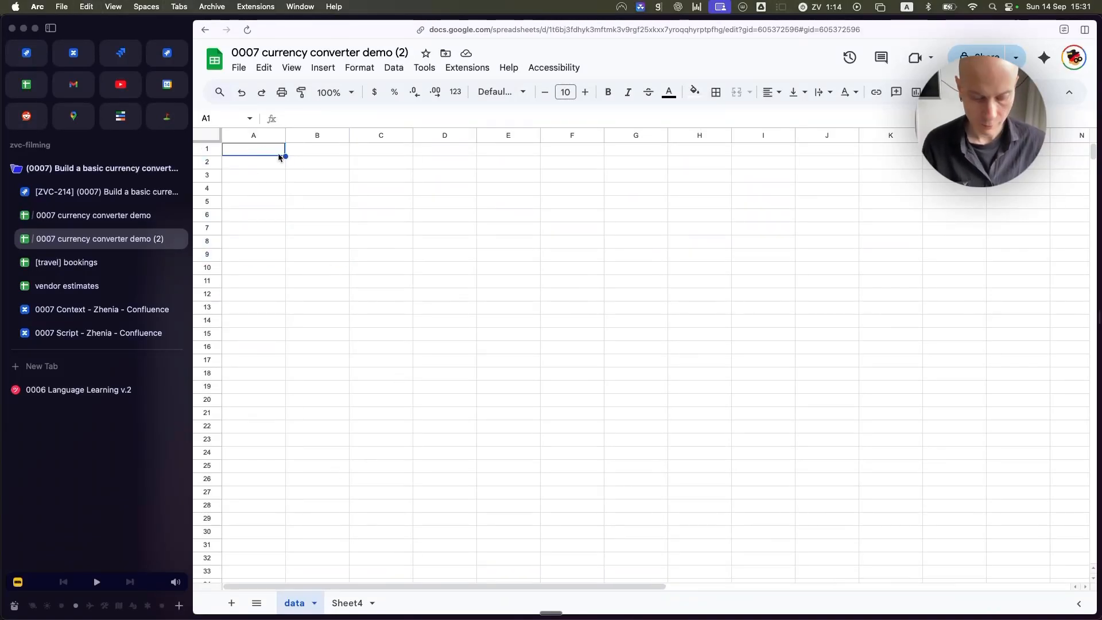
key("super+v")
Review the pasted rates in column B and the empty rows below the currency table
left_click(249, 307)
left_click(264, 282)
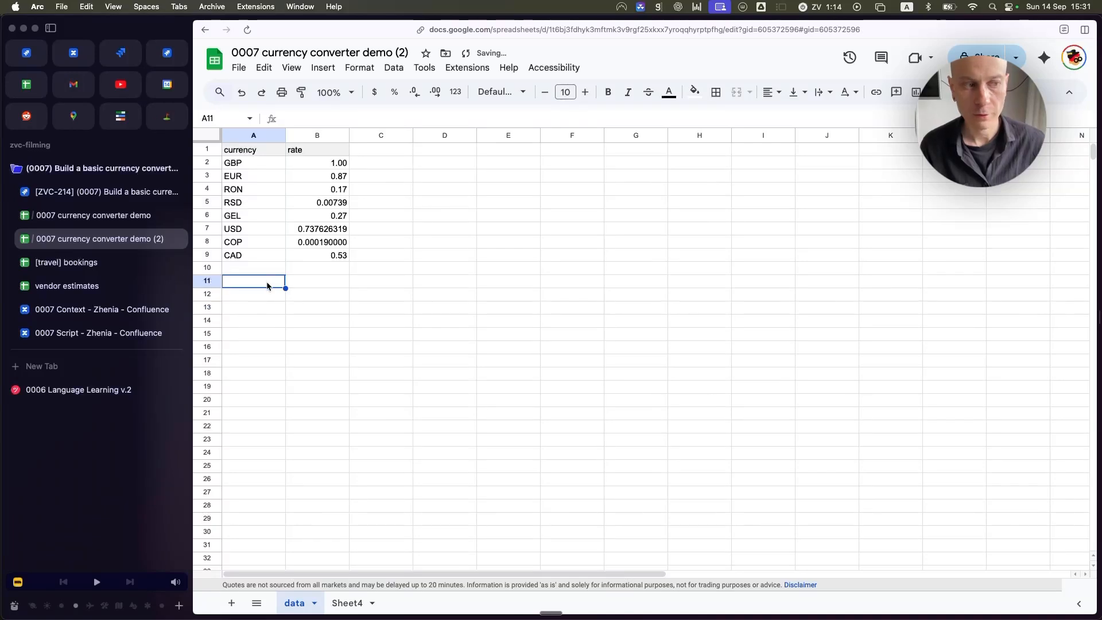
left_click(265, 269)
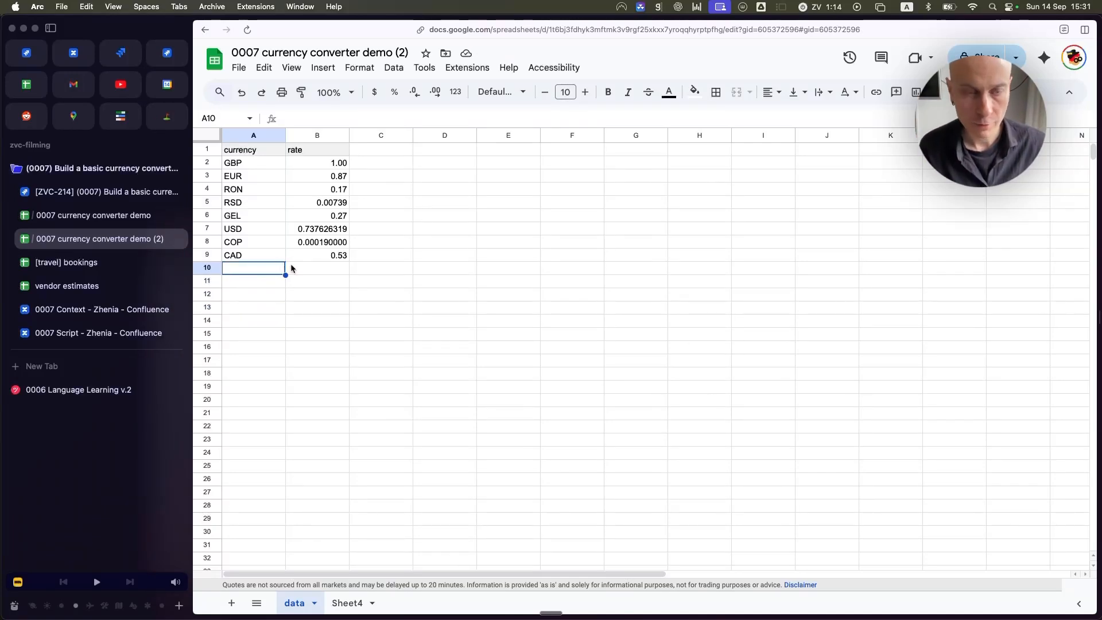
left_click(335, 190)
left_click(337, 163)
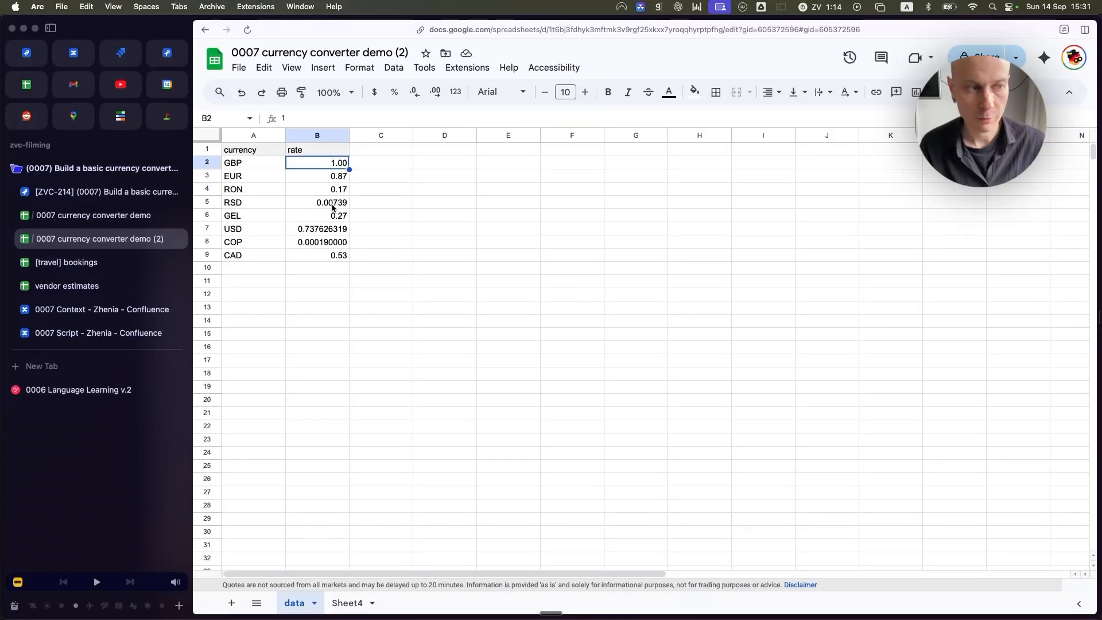
left_click(325, 230)
left_click(330, 253)
left_click(312, 294)
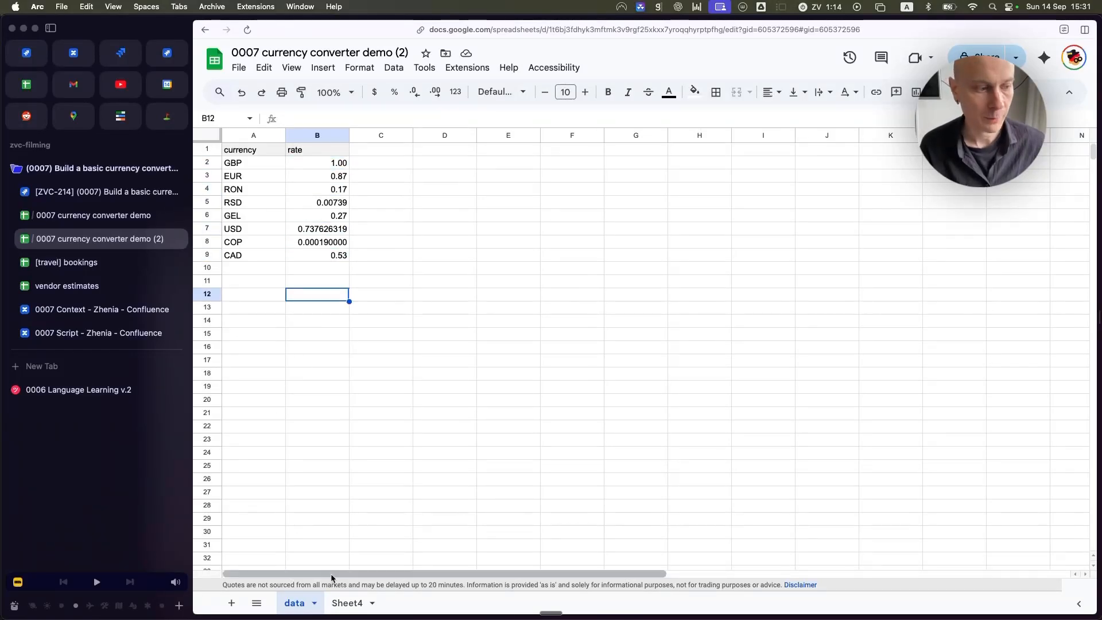
Copy the "cost, £" header from Sheet2 of the demo spreadsheet into D2 of Sheet4 in the (2) spreadsheet
left_click(347, 603)
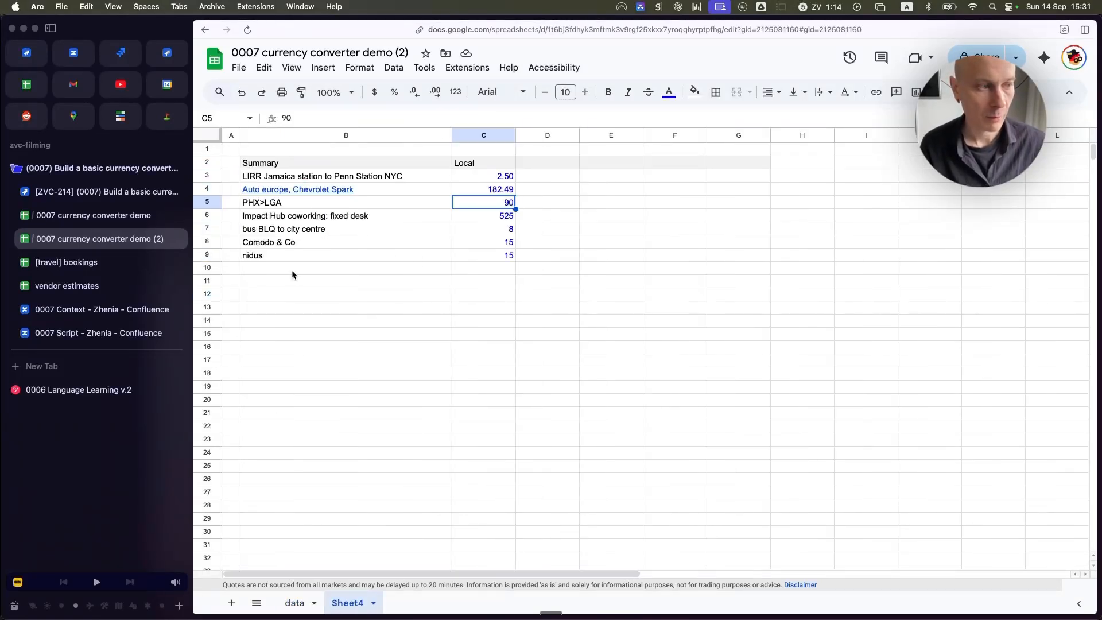
left_click(540, 163)
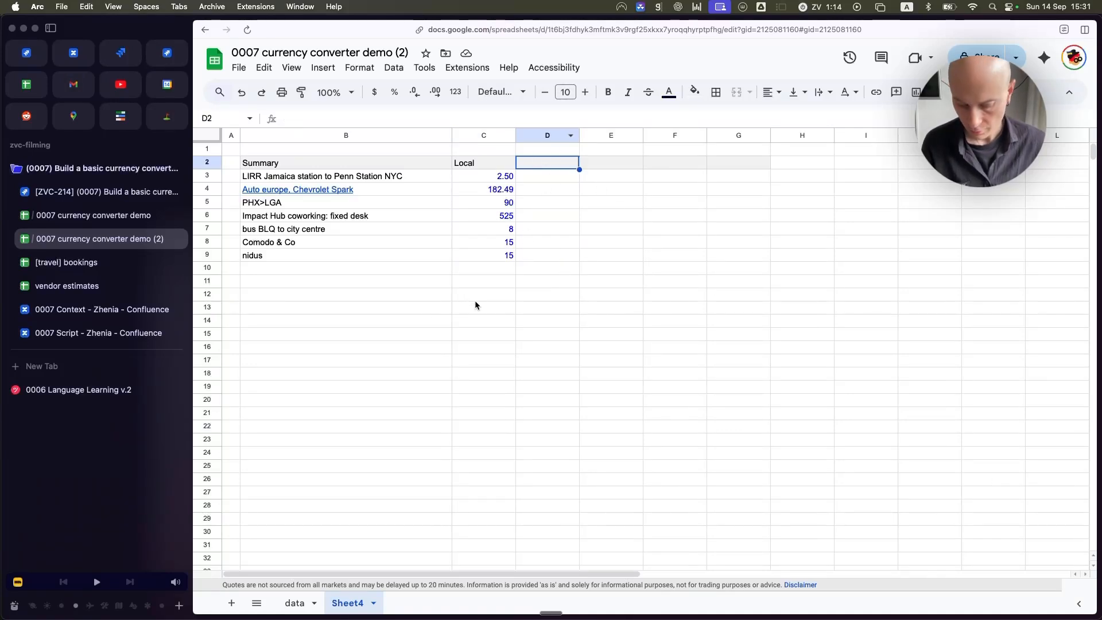
key("ctrl+Tab")
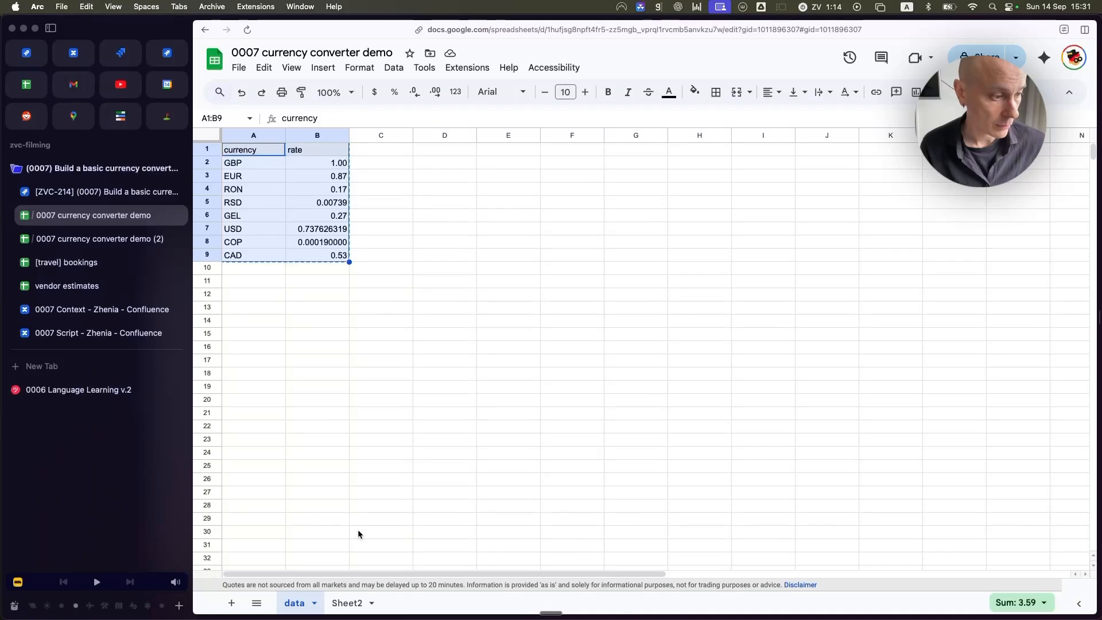
left_click(349, 602)
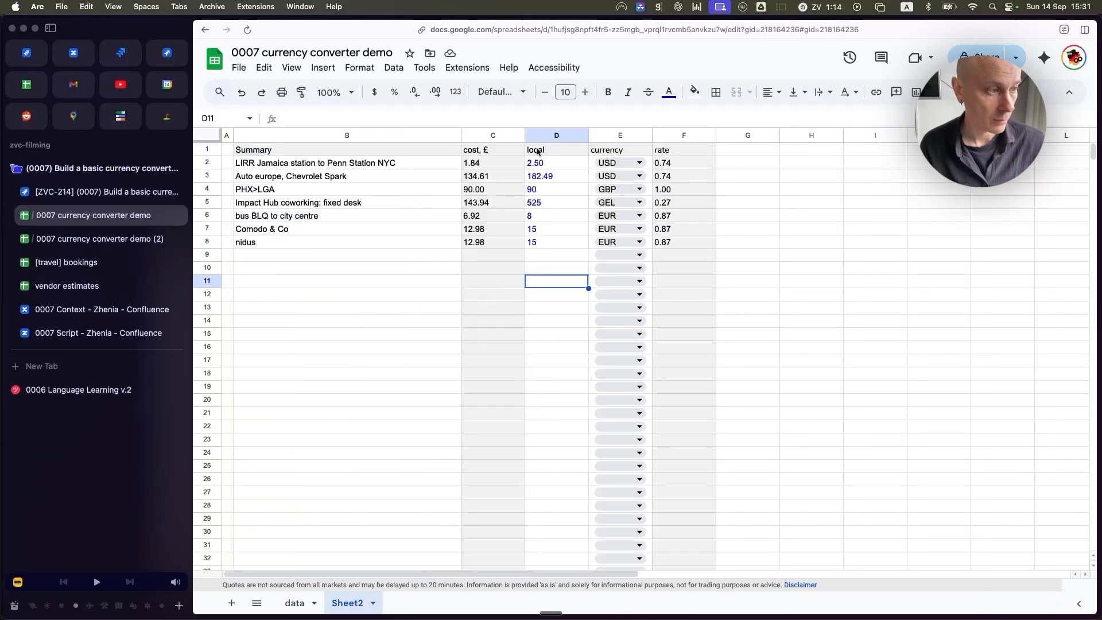
left_click(500, 153)
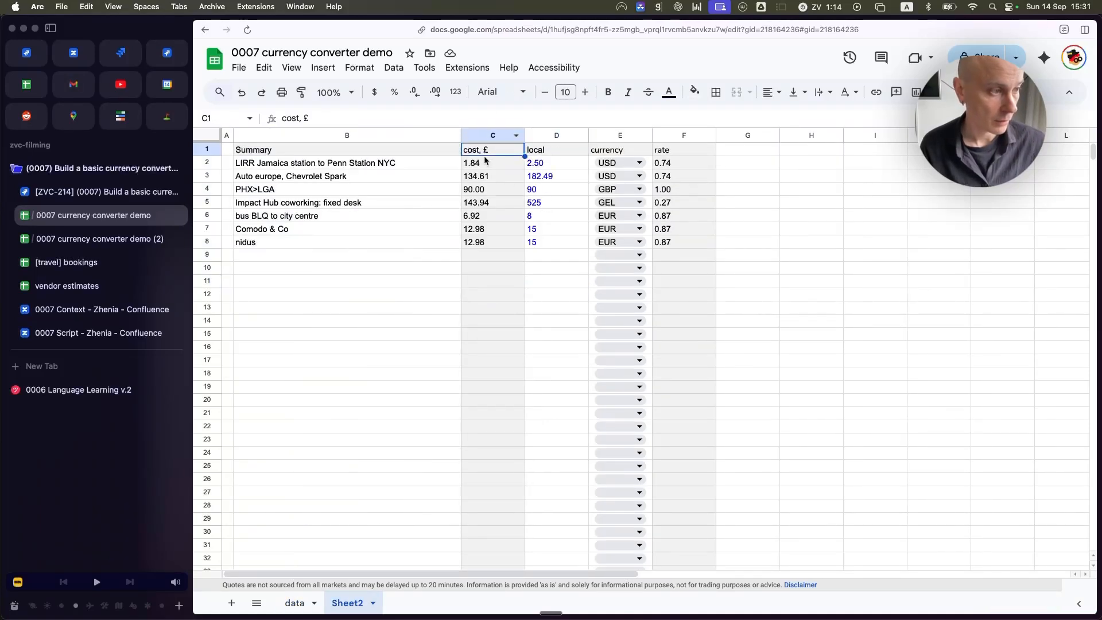
left_click(492, 164)
left_click(497, 152)
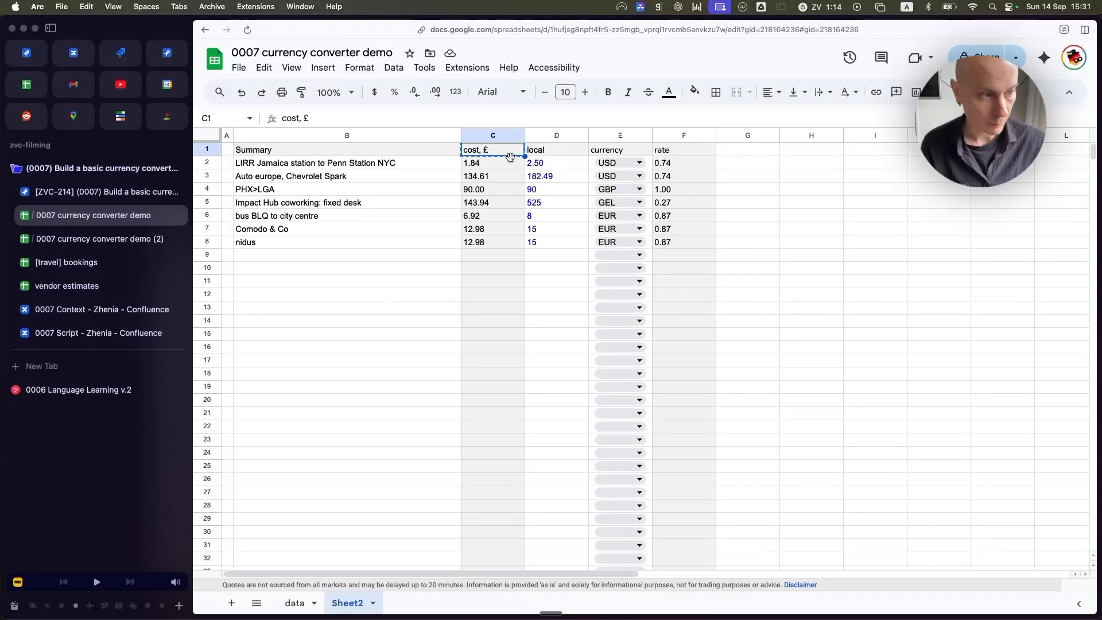
key("ctrl+Tab")
type("cost, £")
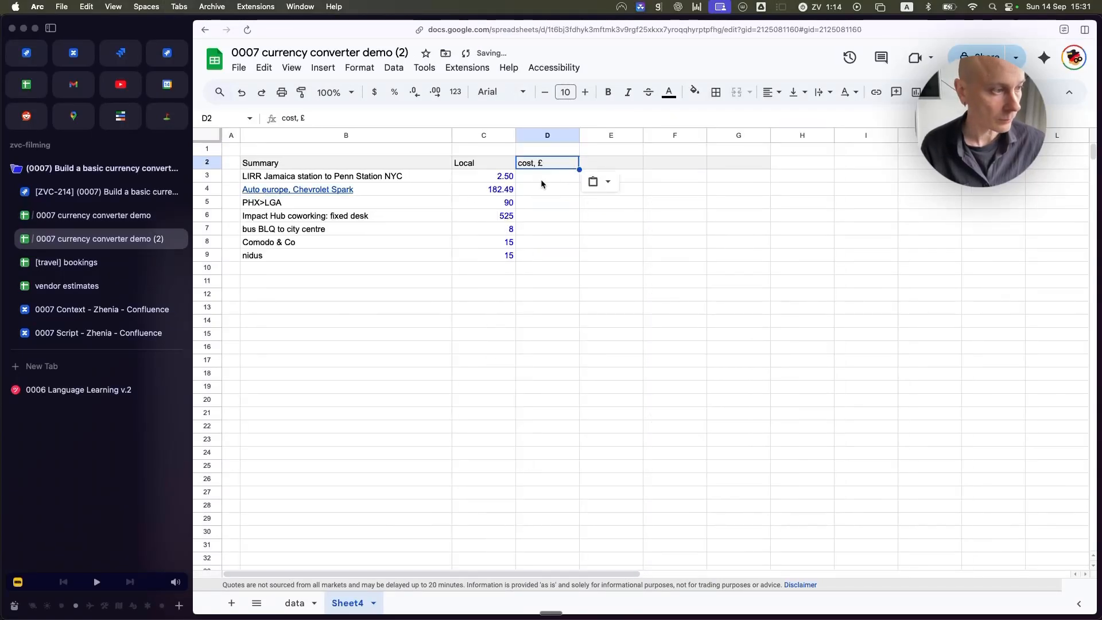
key("Return")
Copy the "currency" header from the demo's Sheet2 into E2 of Sheet4 in the (2) spreadsheet
key("ctrl+Tab")
key("Right")
key("Down")
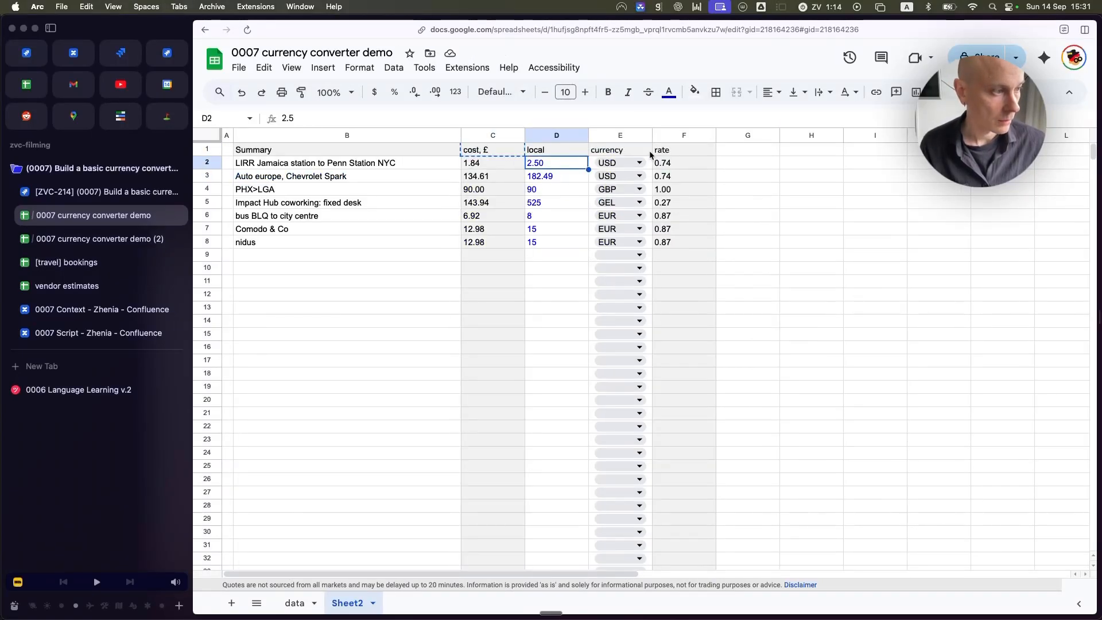
key("Right")
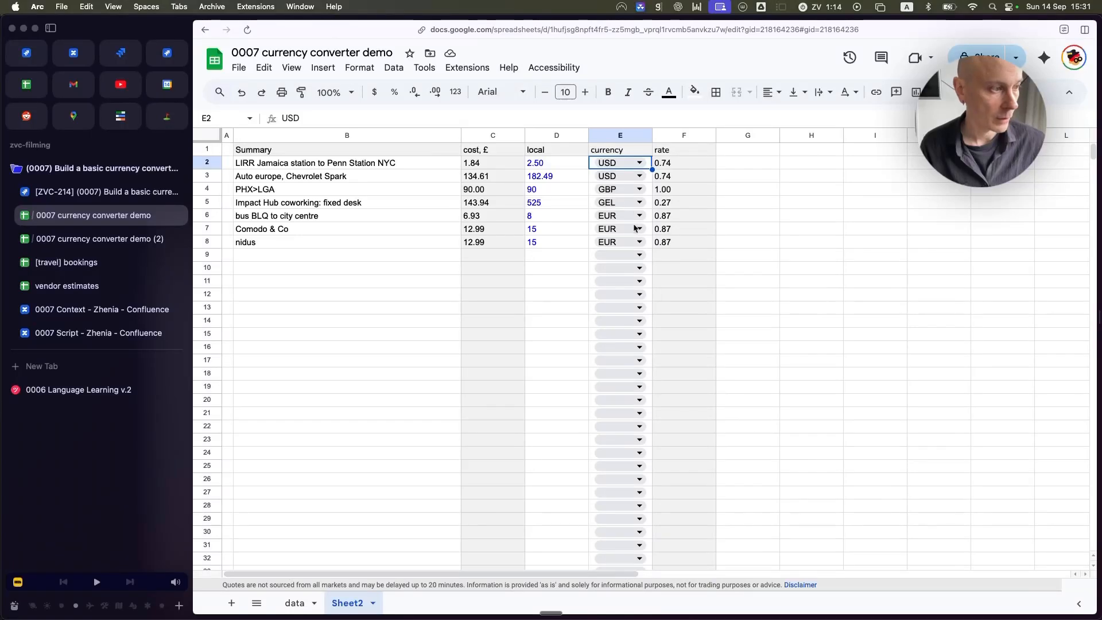
key("ctrl+Tab")
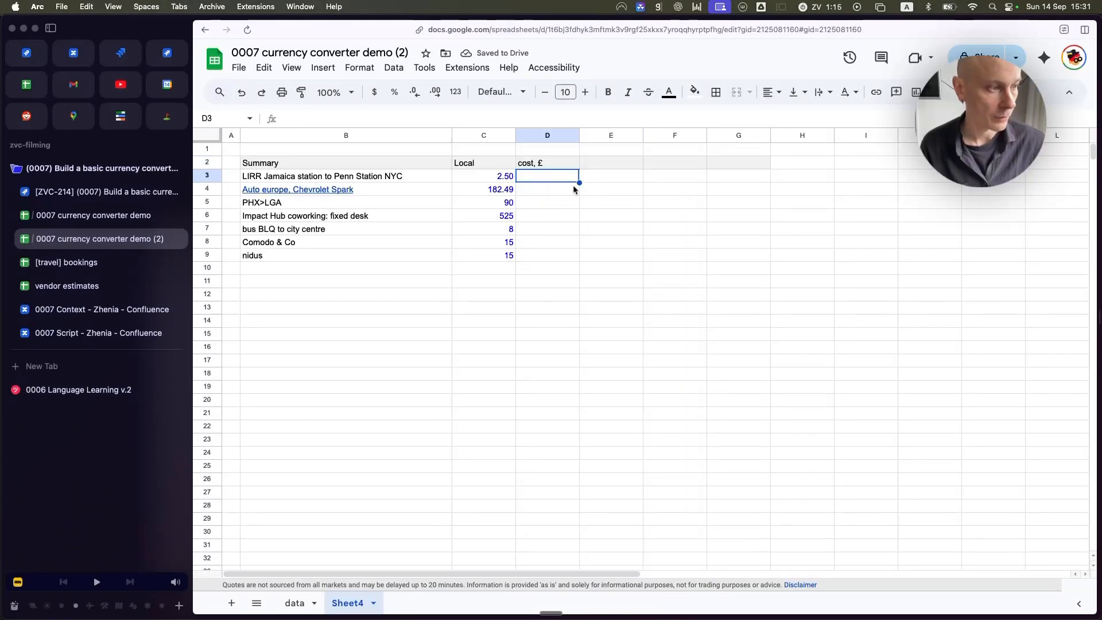
key("ctrl+Tab")
key("Up")
key("ctrl+c")
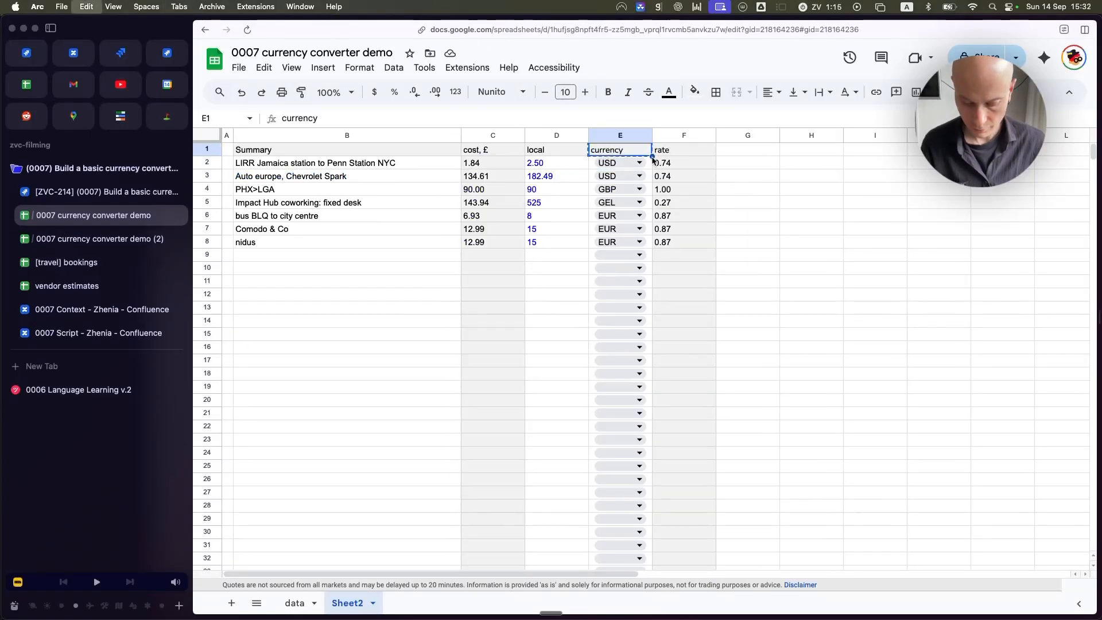
key("ctrl+Tab")
key("ctrl+v")
key("Down")
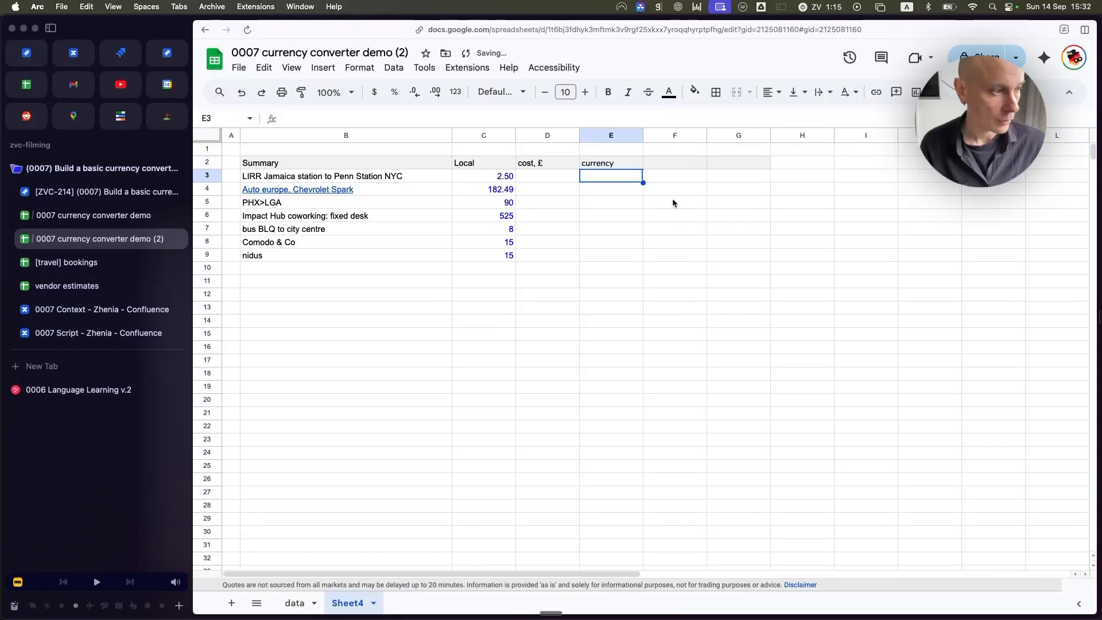
Add a data validation rule to E3:E1000 in the currency column with the criteria Dropdown (from a range)
key("ctrl+shift+Down")
left_click(393, 68)
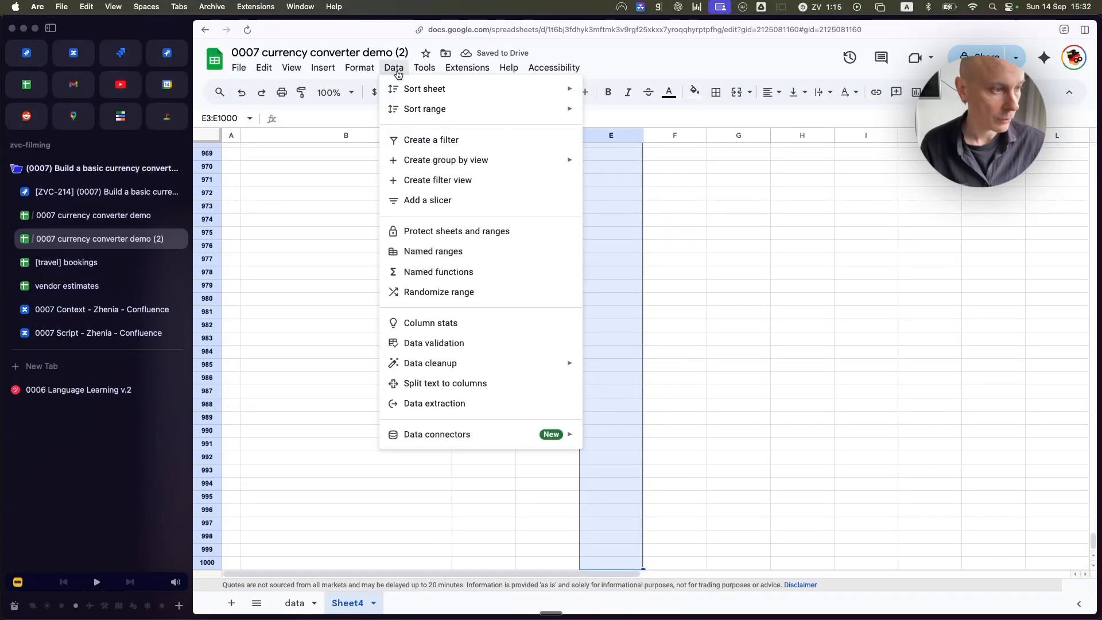
left_click(453, 343)
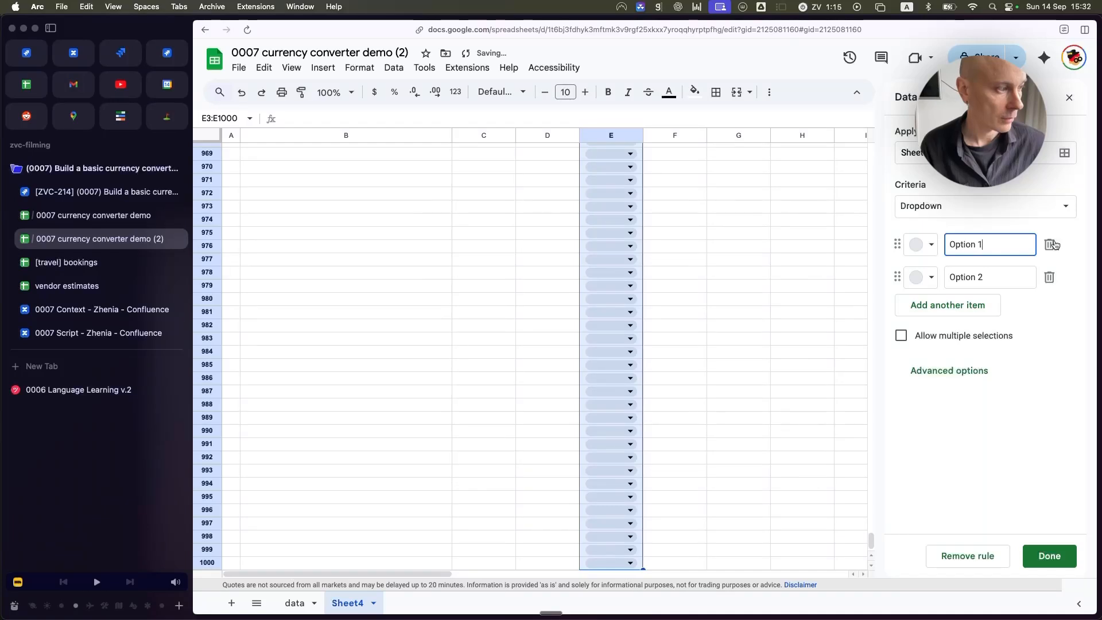
left_click(1065, 208)
left_click(987, 226)
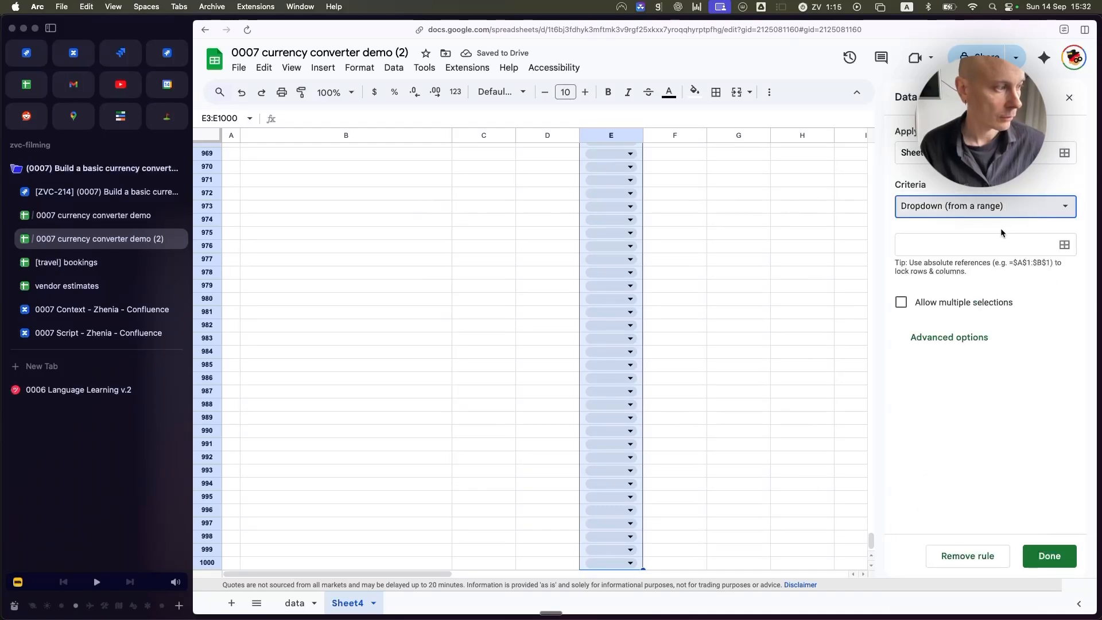
Set the dropdown's source range to data!A2:A19 and save the validation rule
left_click(1068, 250)
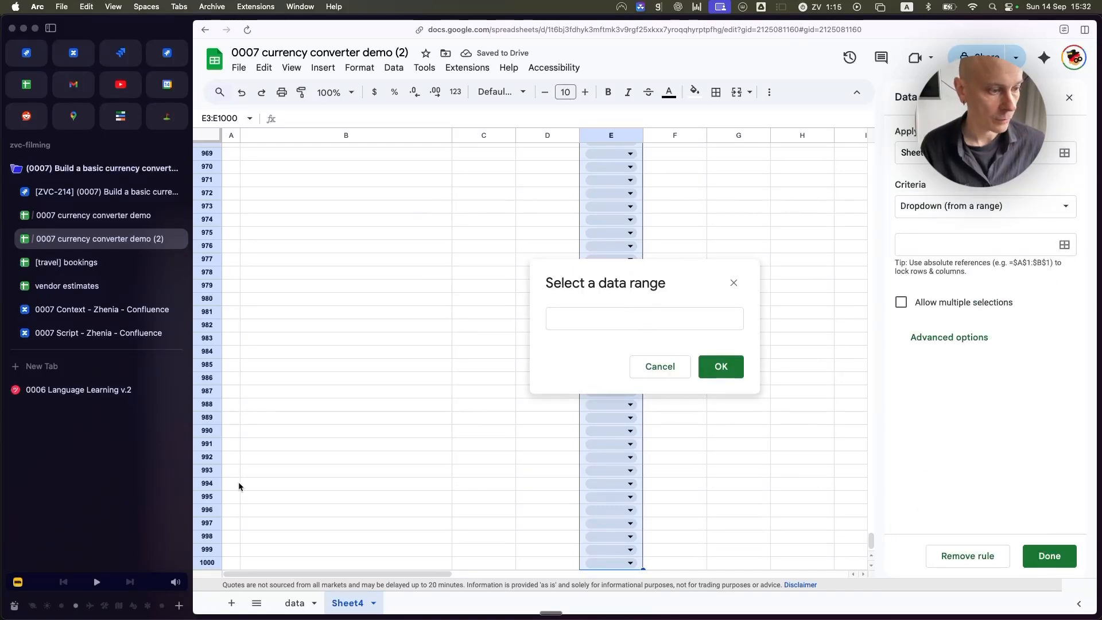
left_click(296, 603)
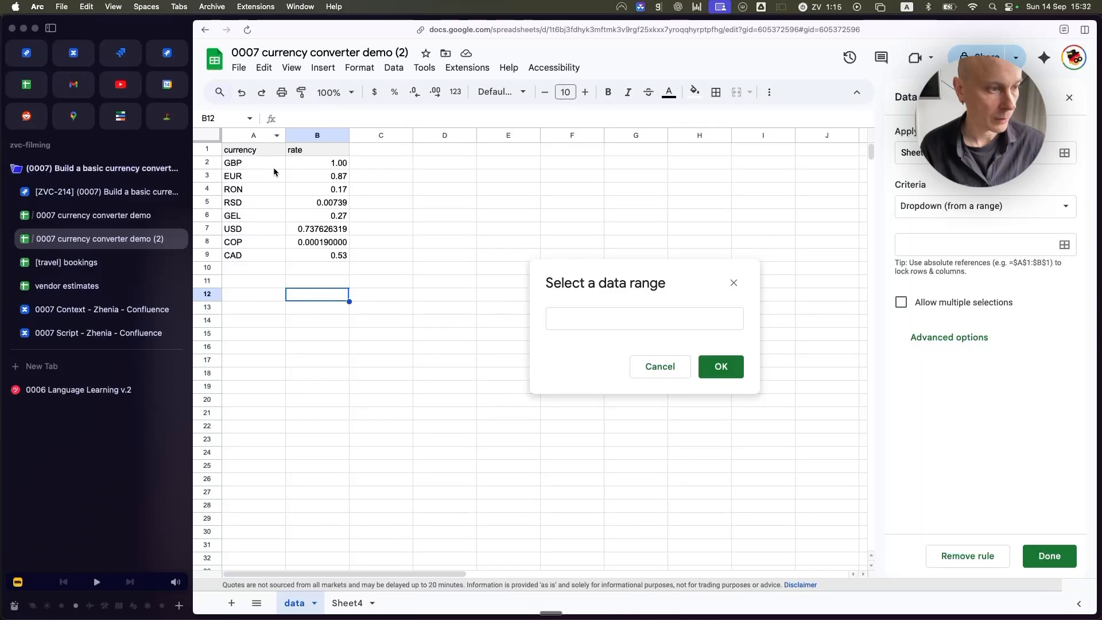
left_click_drag(271, 166, 273, 381)
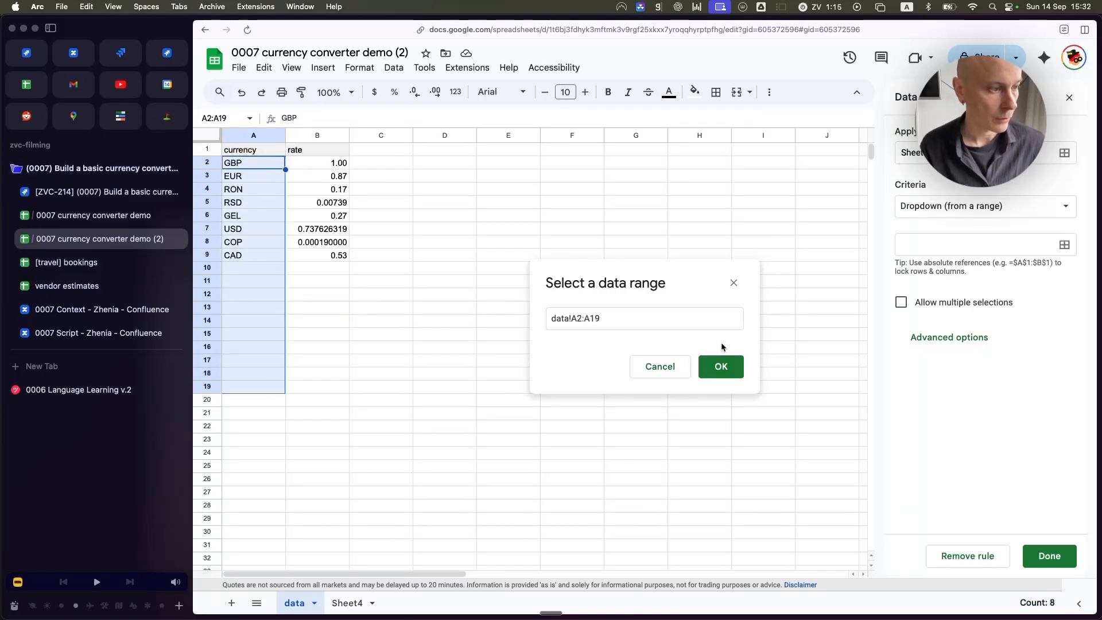
left_click(705, 367)
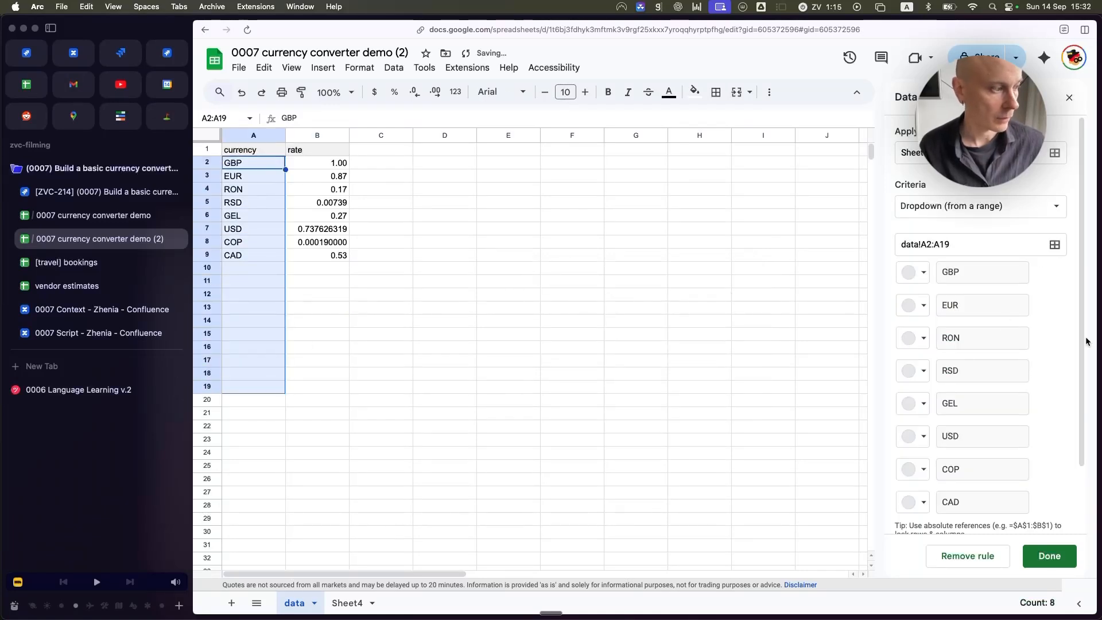
left_click(1043, 554)
Return to the top of Sheet4 and check the currency options offered by the dropdown in E3
left_click(347, 602)
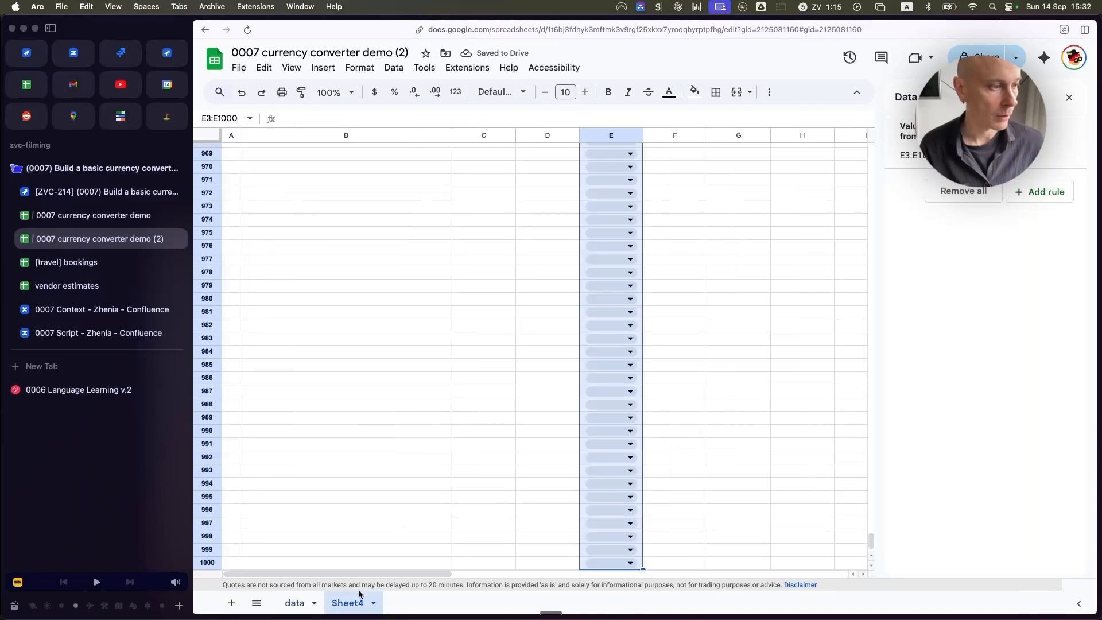
key("super+Up")
key("super+Up")
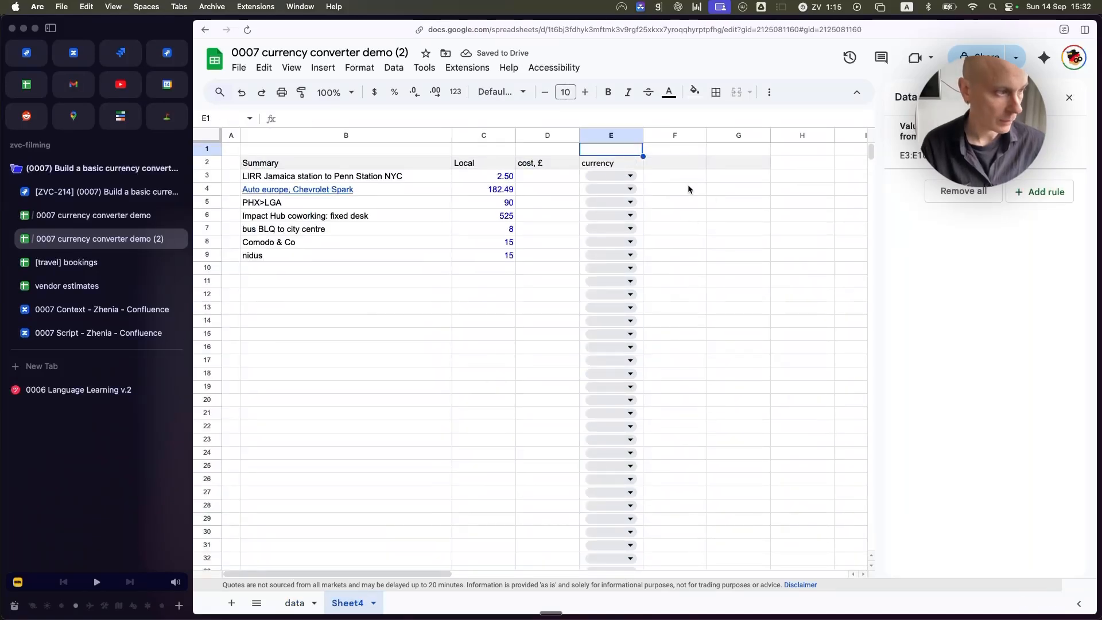
left_click(630, 176)
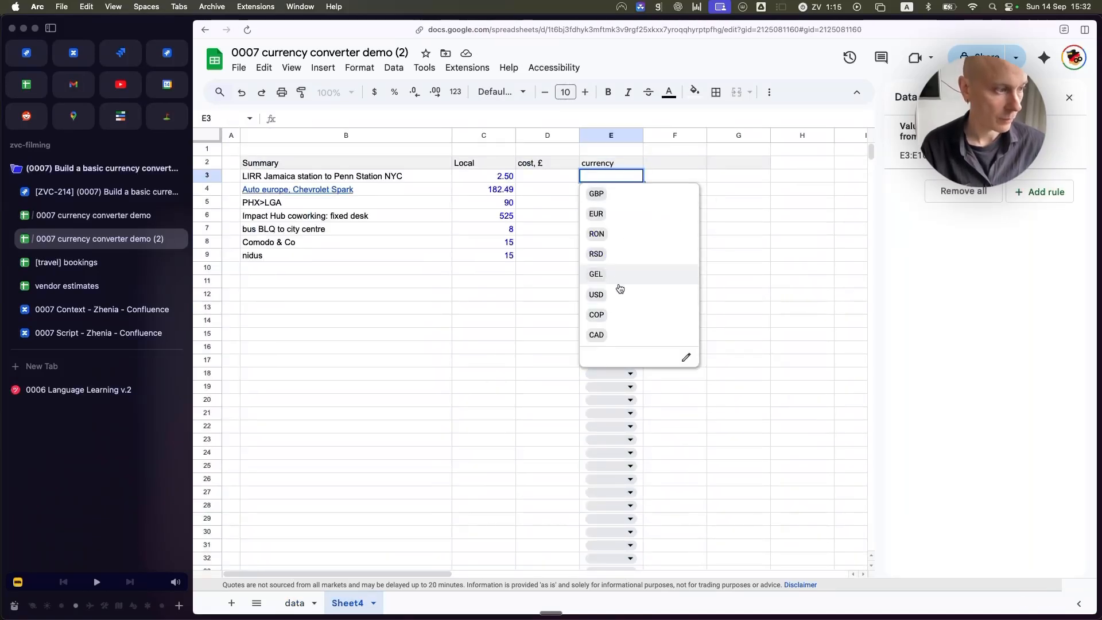
left_click(520, 293)
left_click(660, 178)
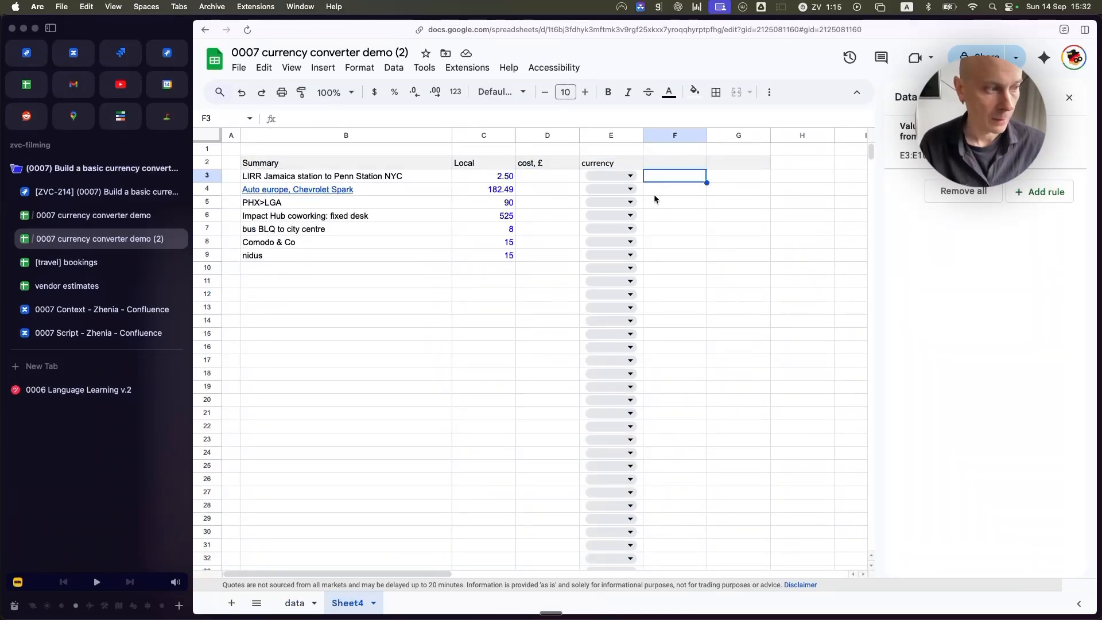
Choose USD as the currency for the LIRR Jamaica station row in E3
left_click(630, 176)
left_click(381, 178)
left_click(630, 177)
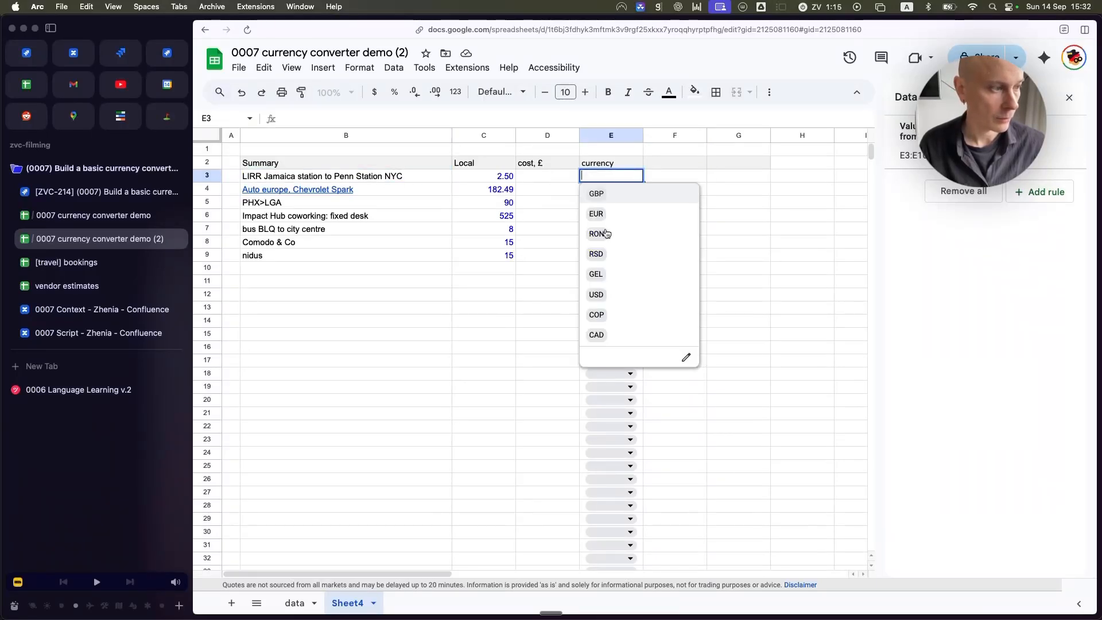
left_click(618, 295)
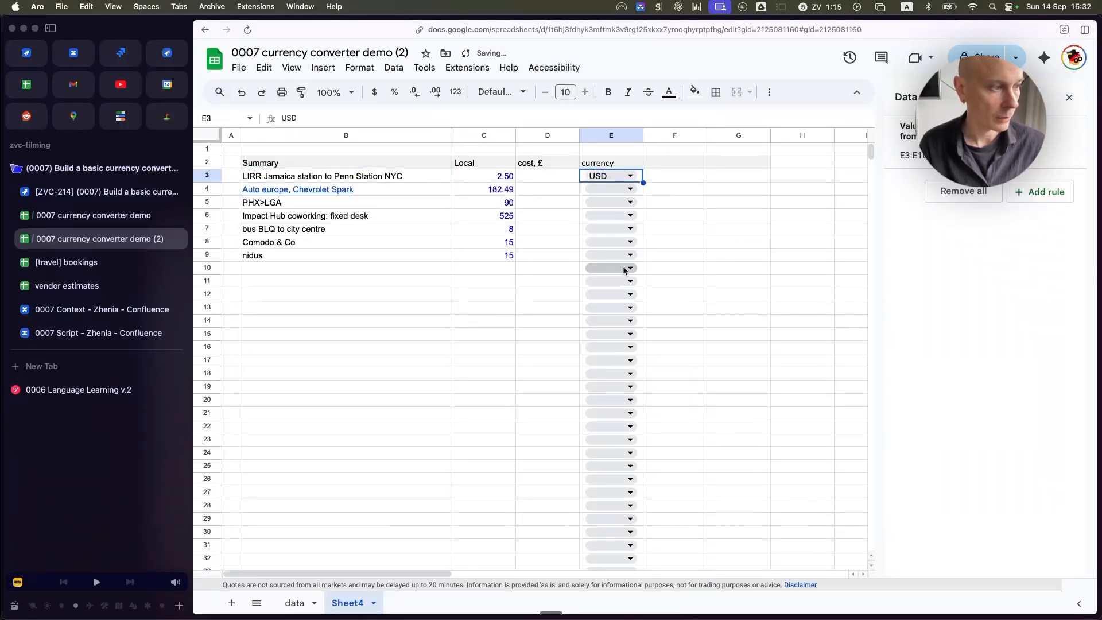
left_click(672, 178)
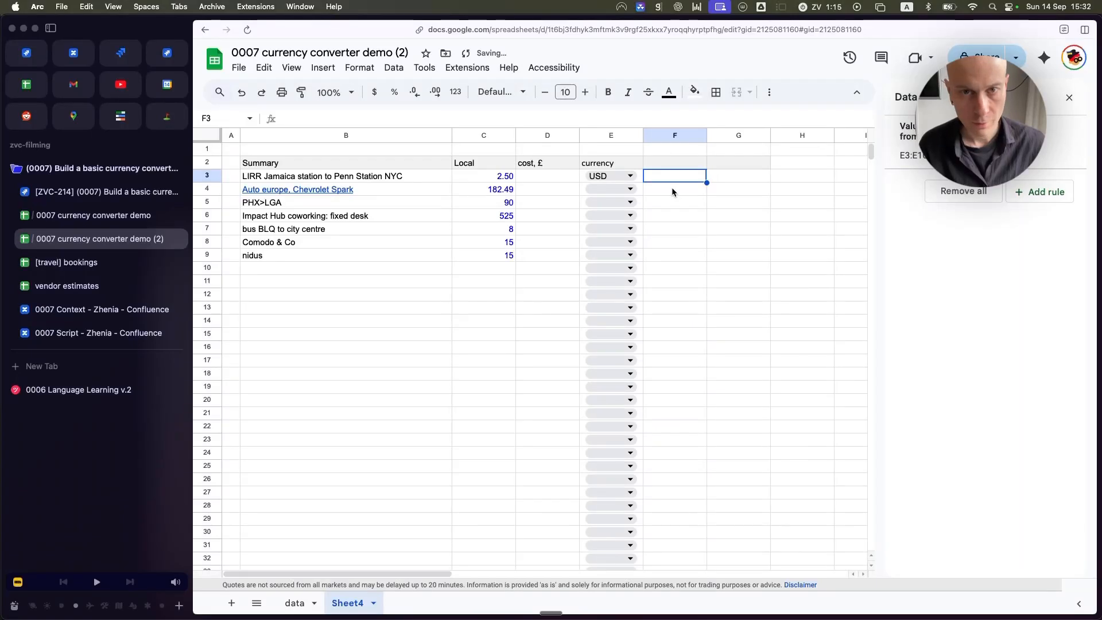
Add the header "rate" in F2 beside the currency column
left_click(549, 178)
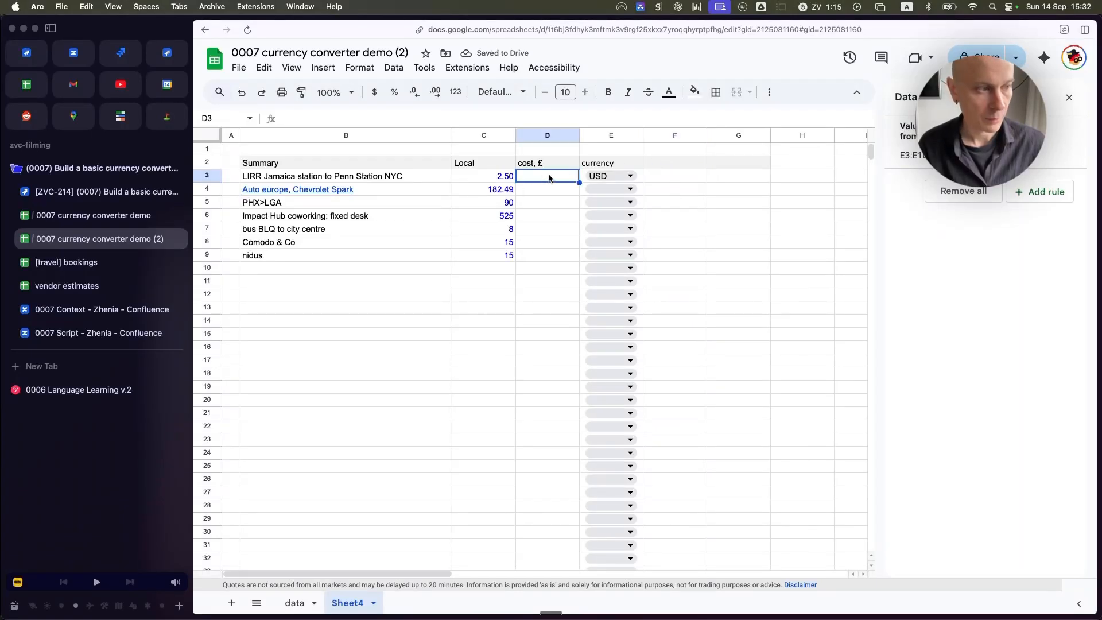
left_click(664, 161)
key("Return")
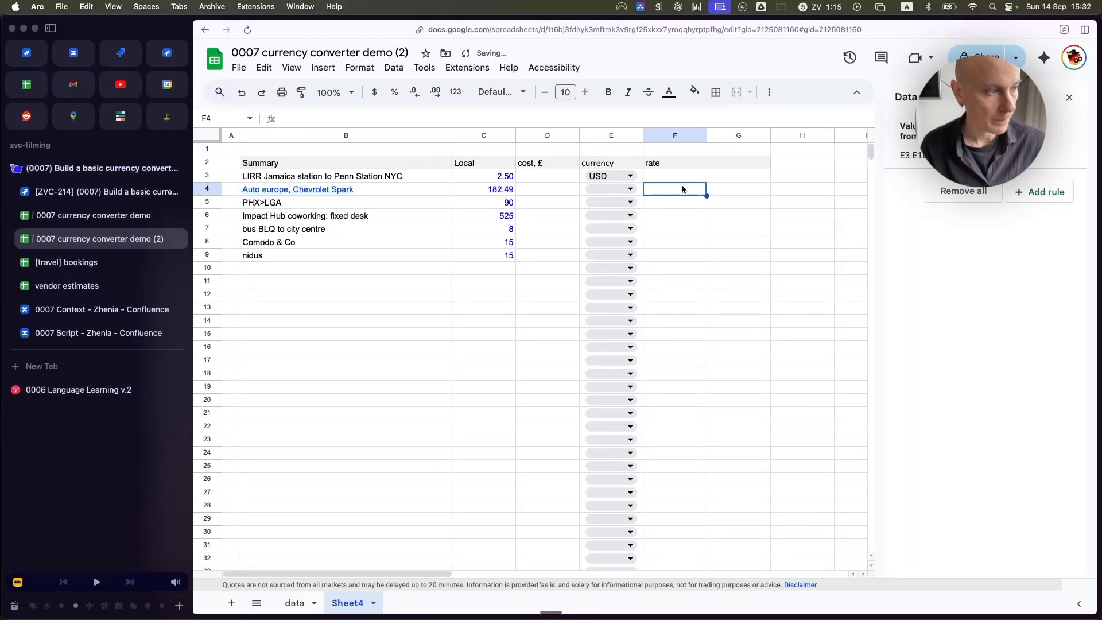
Check the rates on the data sheet and examine the VLOOKUP arguments of the rate formula in F2 of the demo's Sheet2
double_click(696, 175)
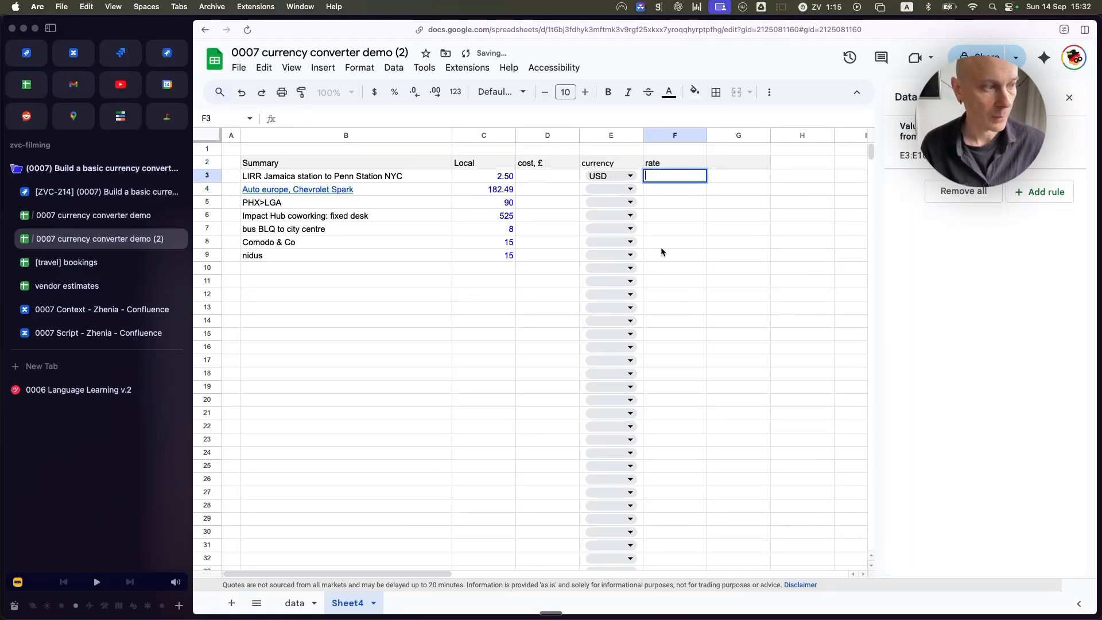
left_click(293, 601)
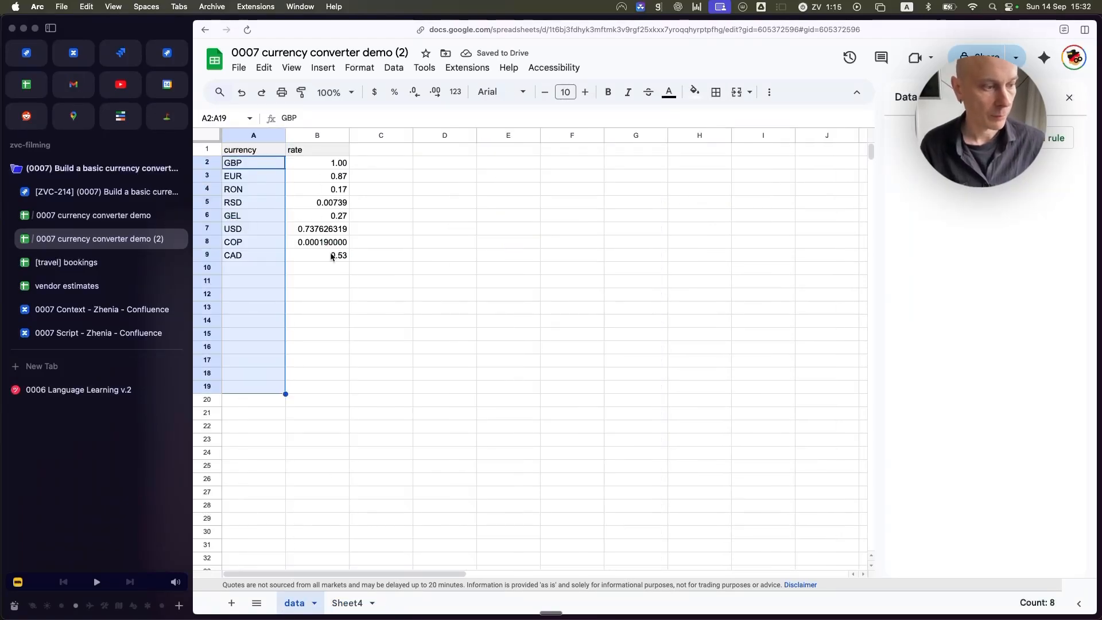
left_click(339, 601)
key("ctrl+Tab")
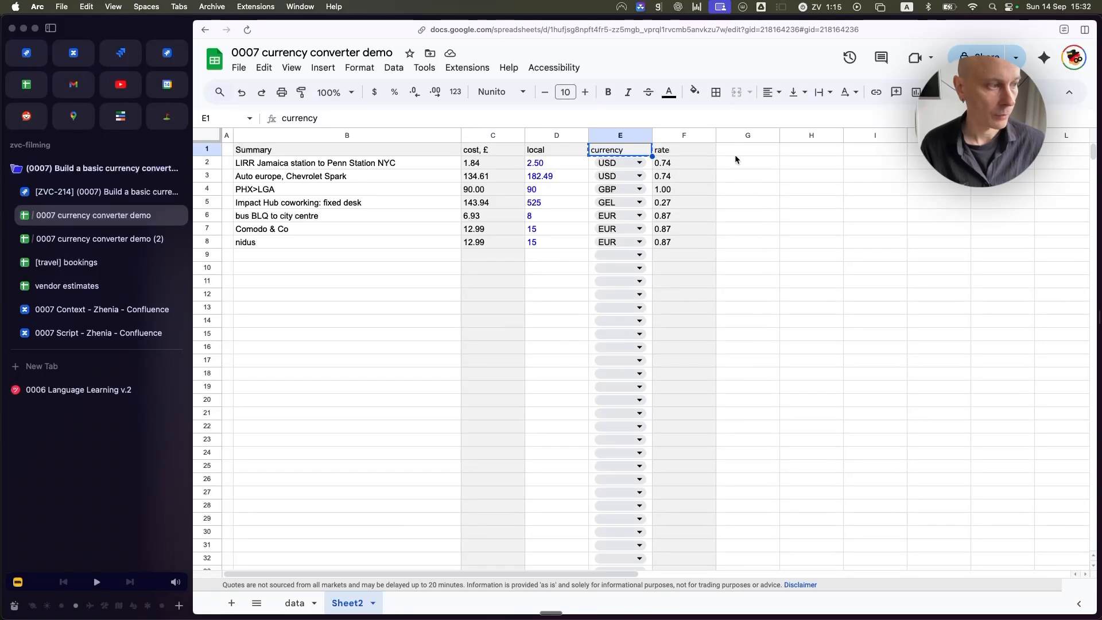
left_click(701, 167)
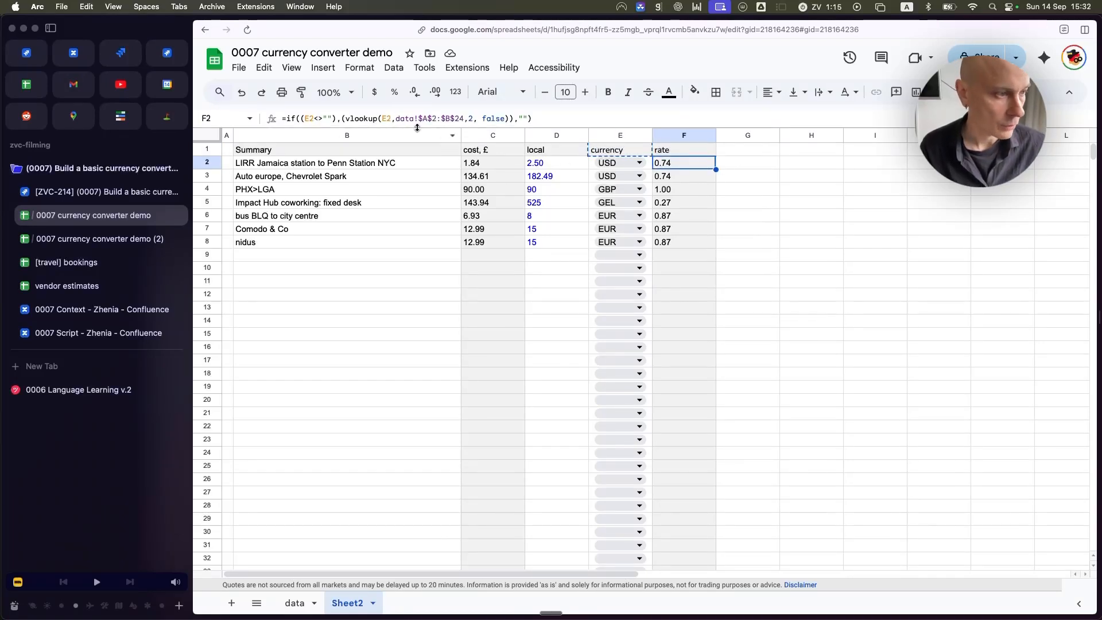
left_click(388, 119)
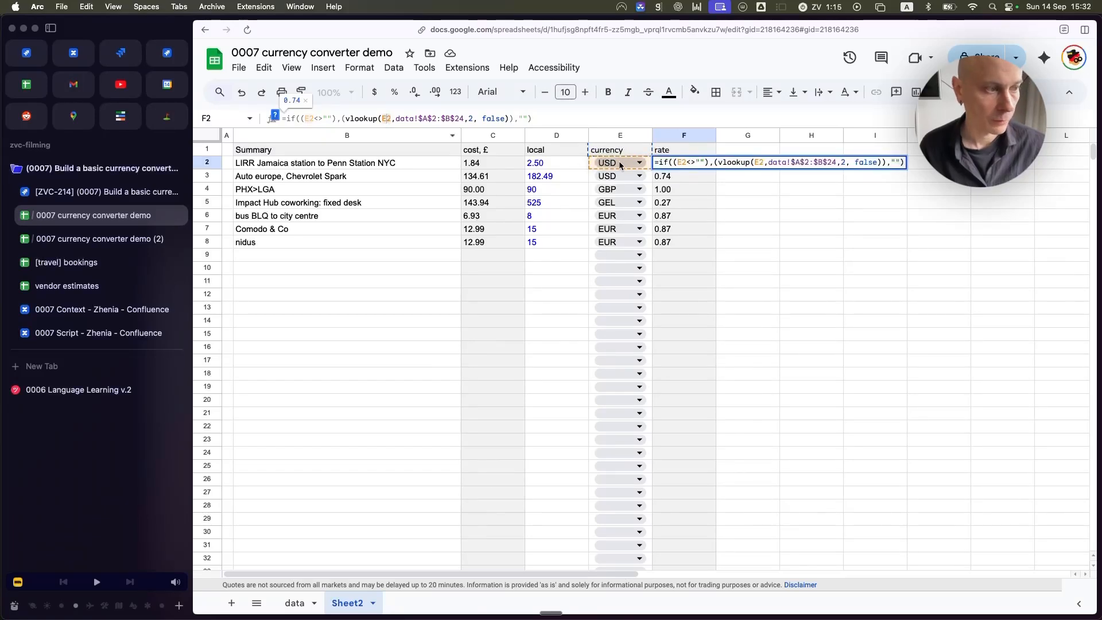
left_click_drag(427, 119, 463, 119)
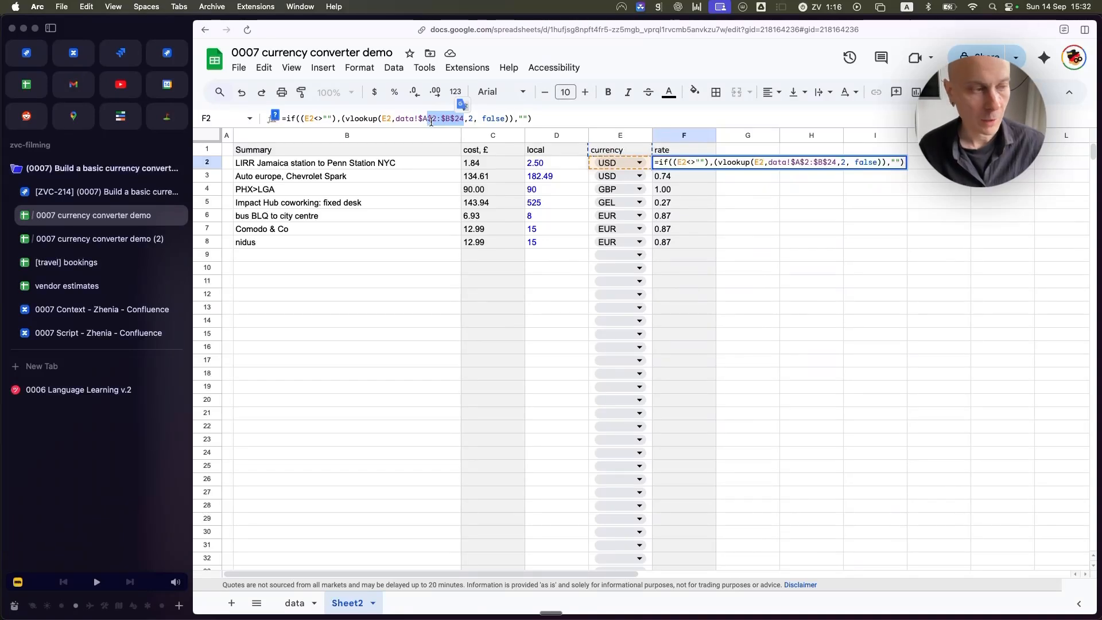
left_click(473, 119)
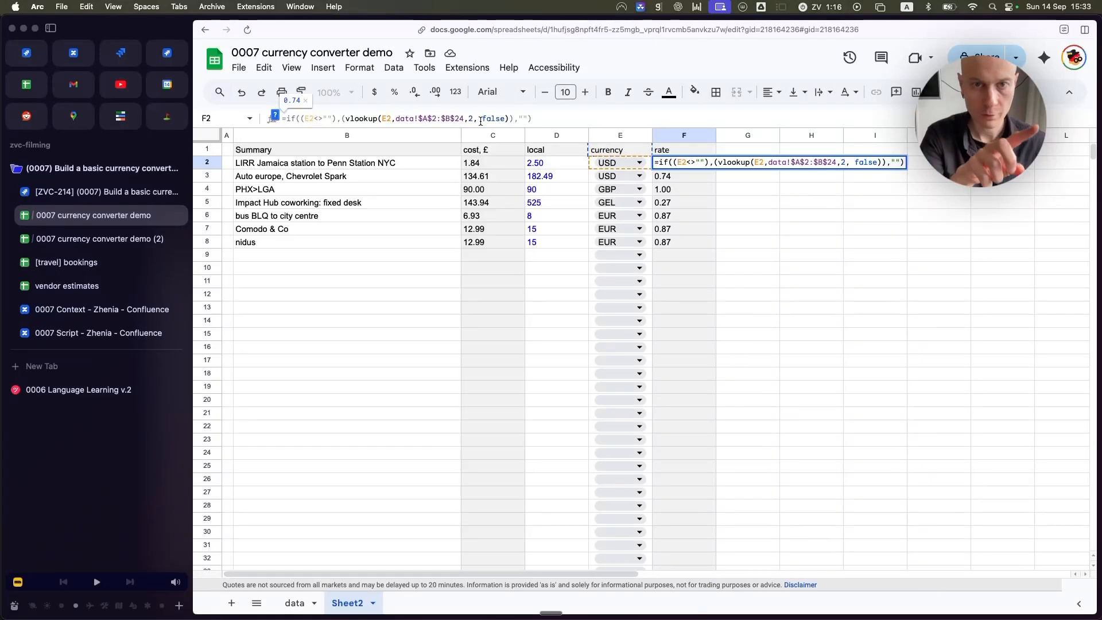
key("Escape")
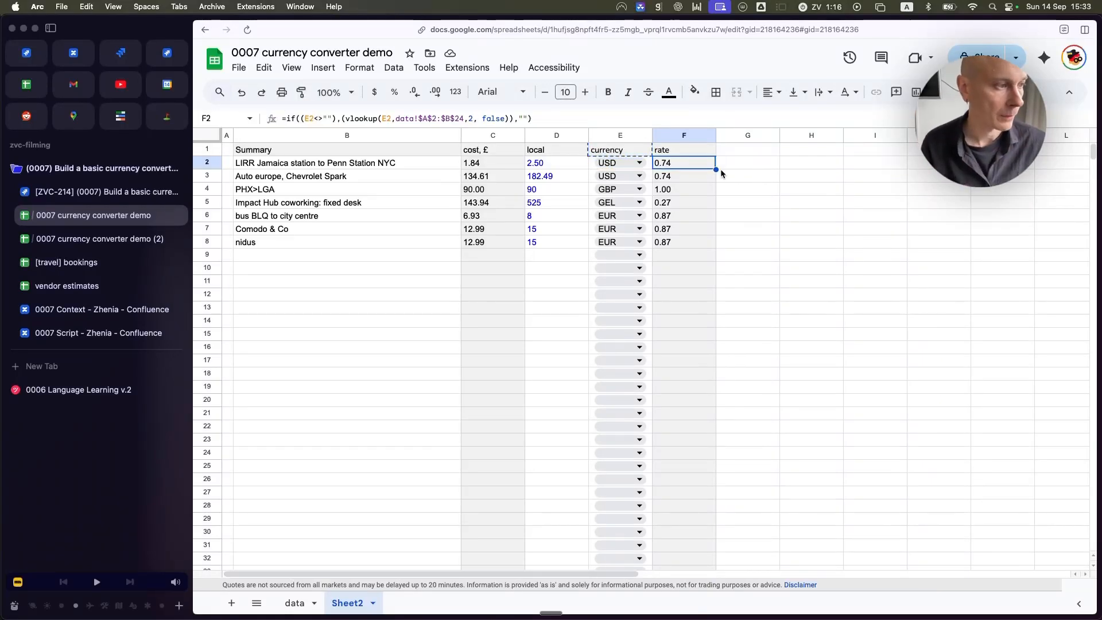
Copy the rate formulas F2:F1349 from the demo's Sheet2 into Sheet4 of the (2) spreadsheet, starting at F3
left_click(736, 168)
left_click(697, 163)
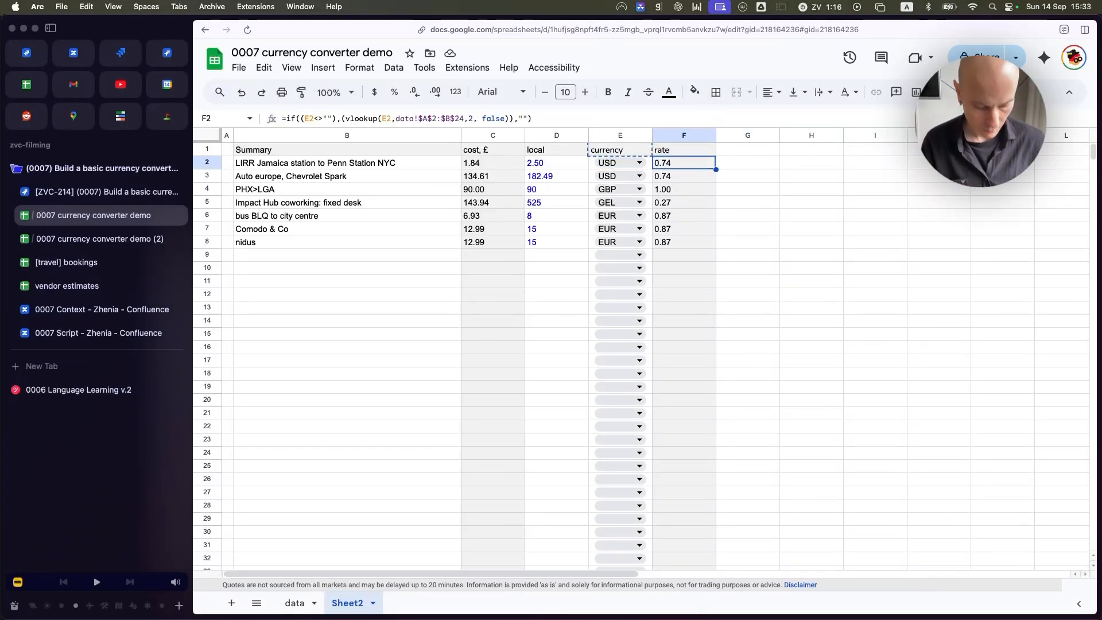
key("super+shift+Down")
key("super+c")
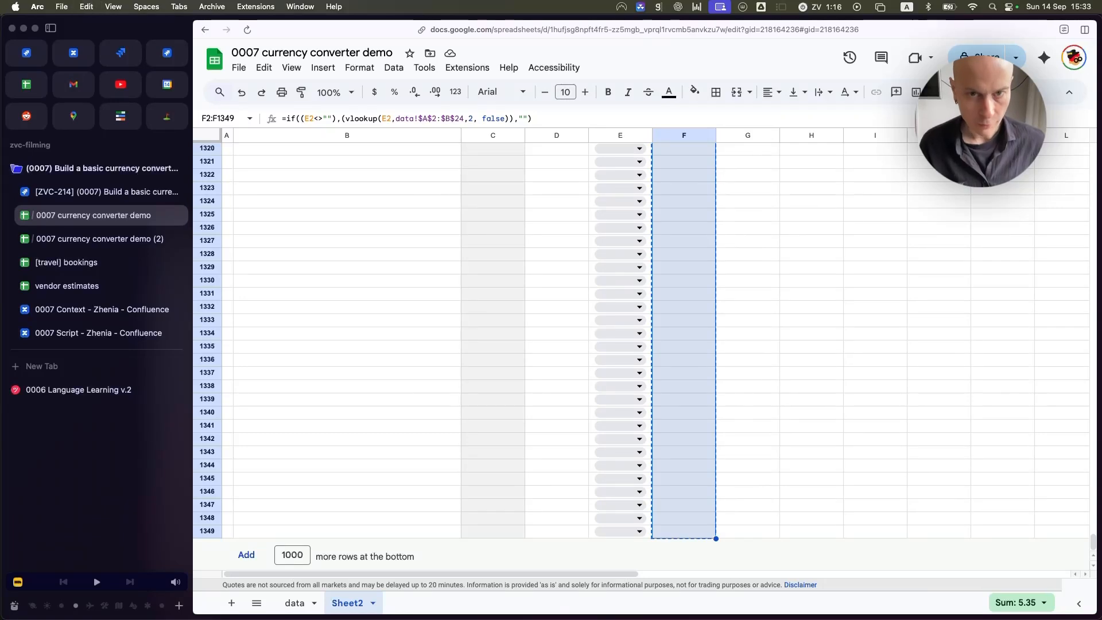
key("ctrl+Tab")
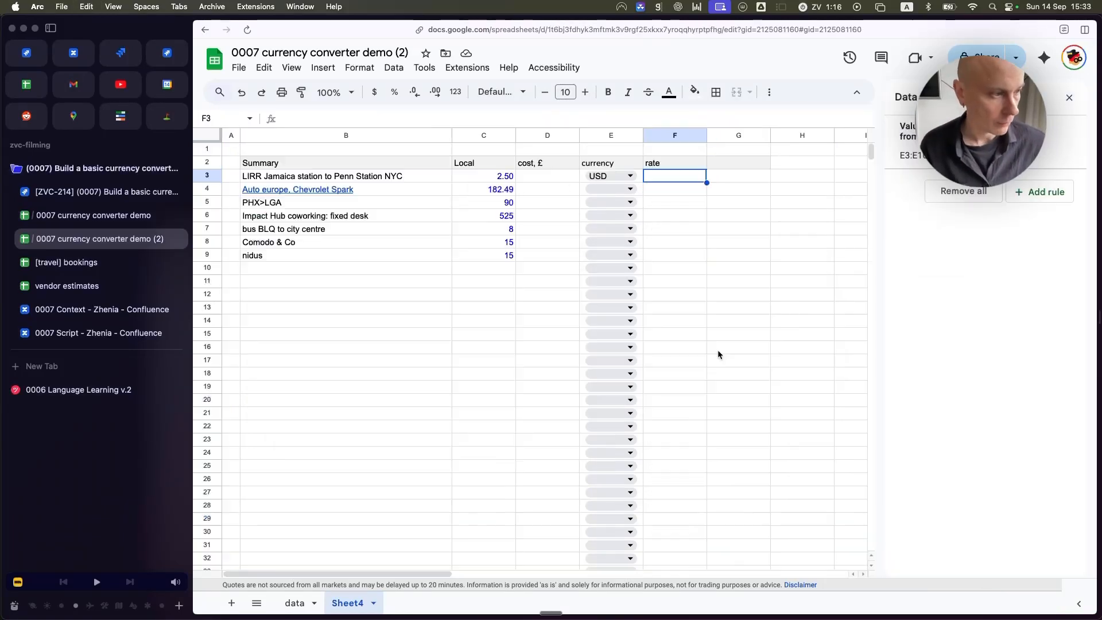
key("super+v")
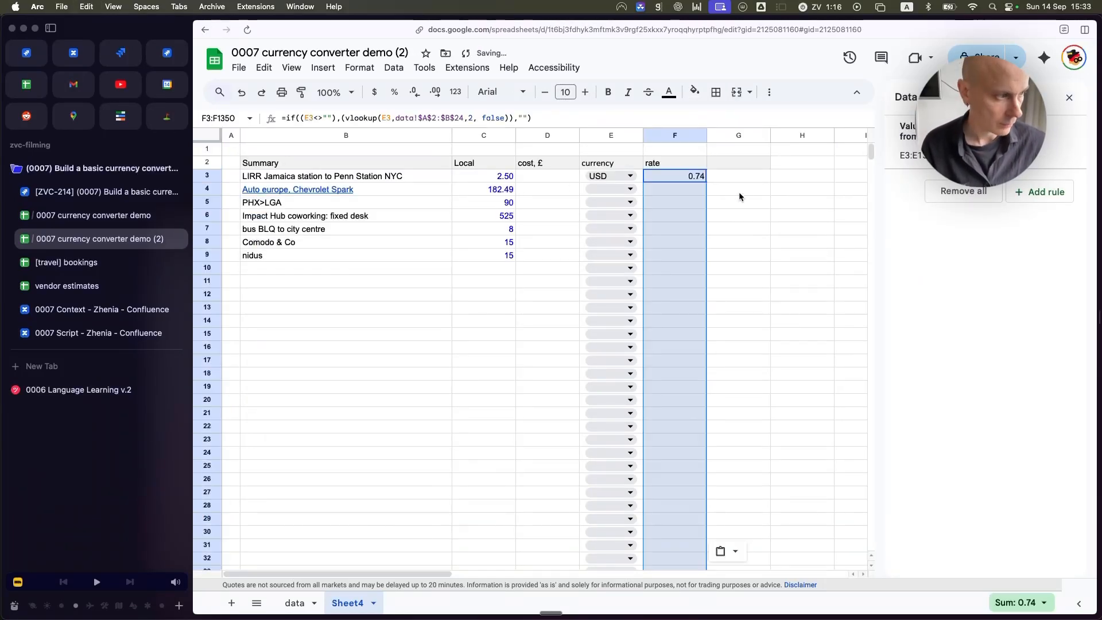
double_click(678, 203)
left_click(702, 193)
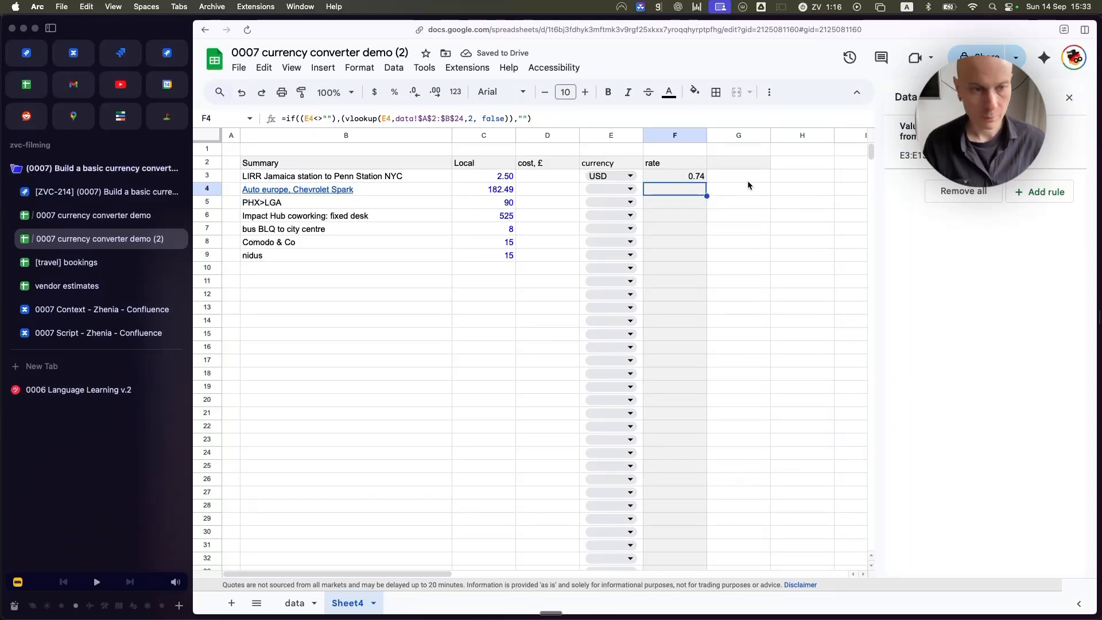
key("super+Tab")
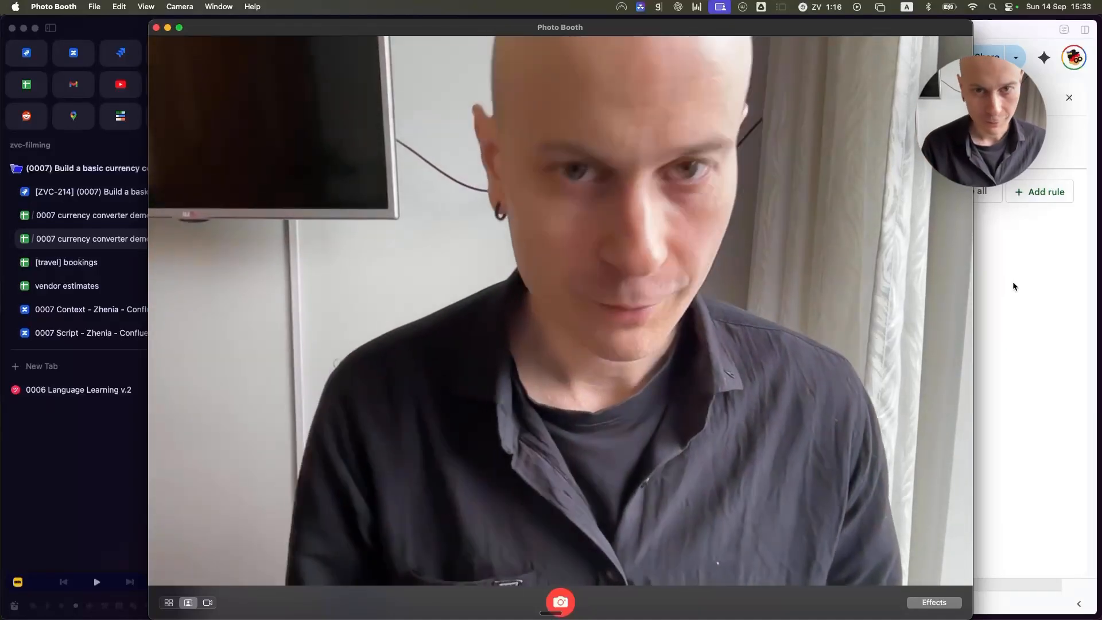
left_click(1015, 279)
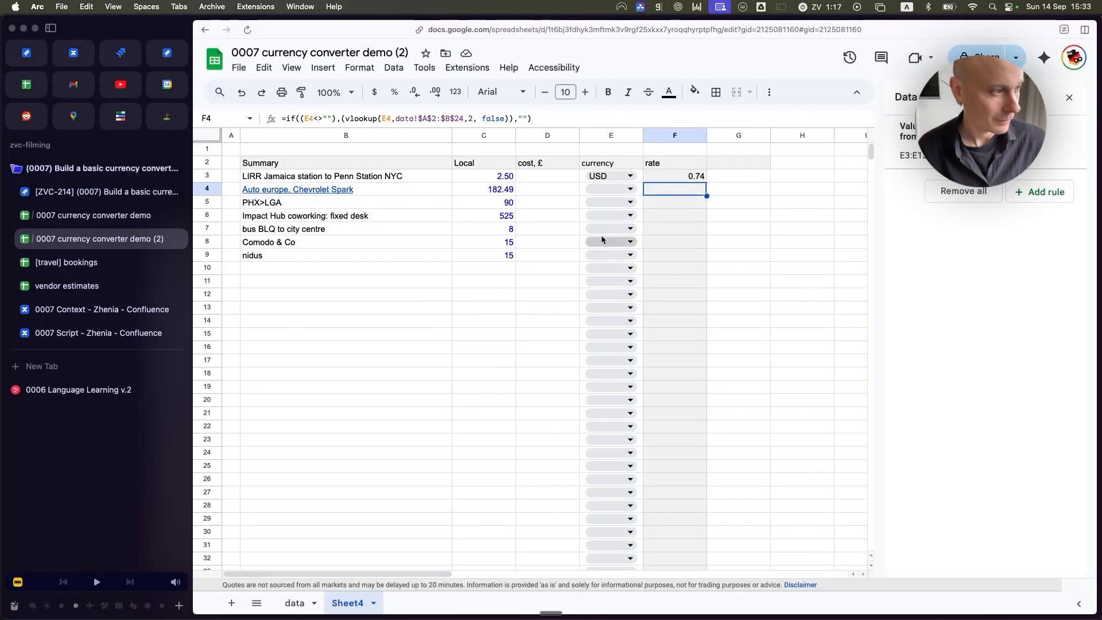
Inspect the rate formulas in F3 and F7, including the IF condition that handles an empty currency cell
left_click(759, 192)
left_click(694, 176)
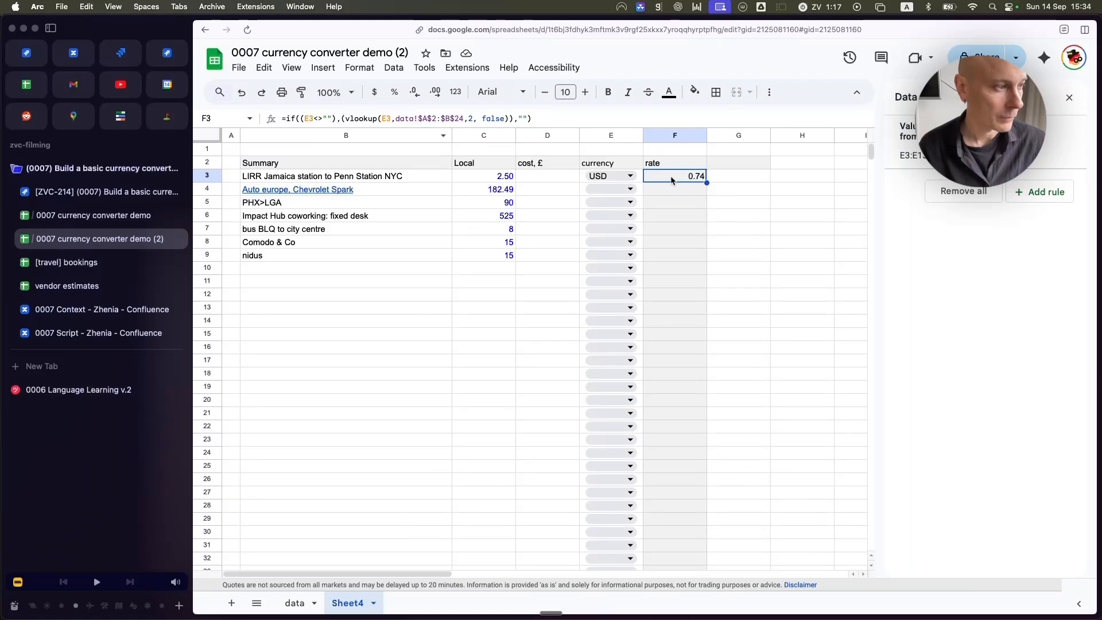
key("Down")
left_click(687, 224)
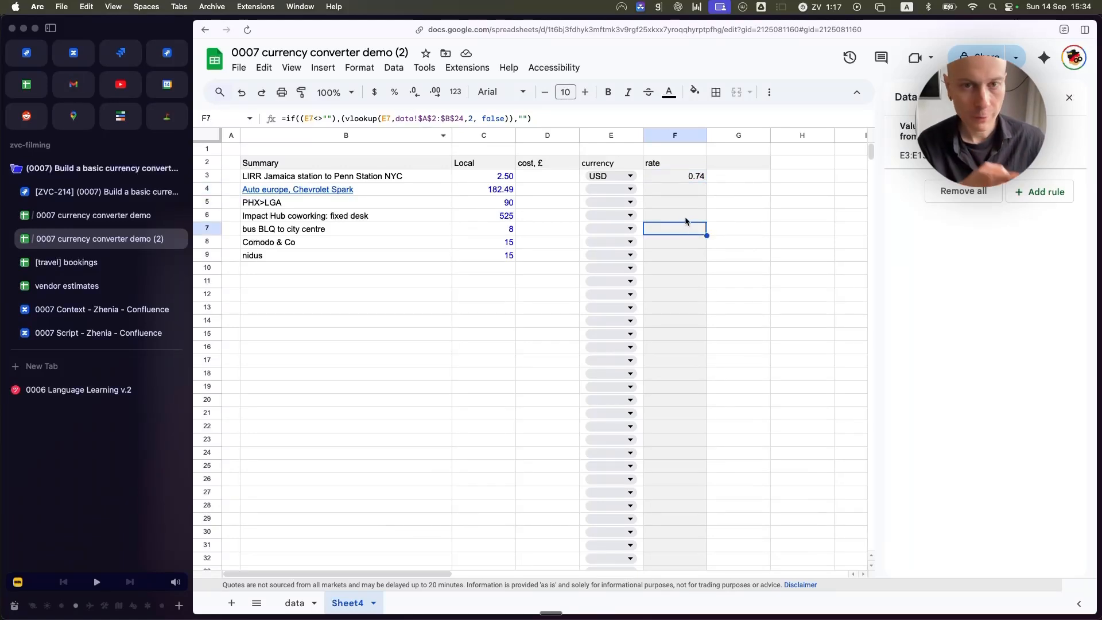
left_click(302, 119)
type("(")
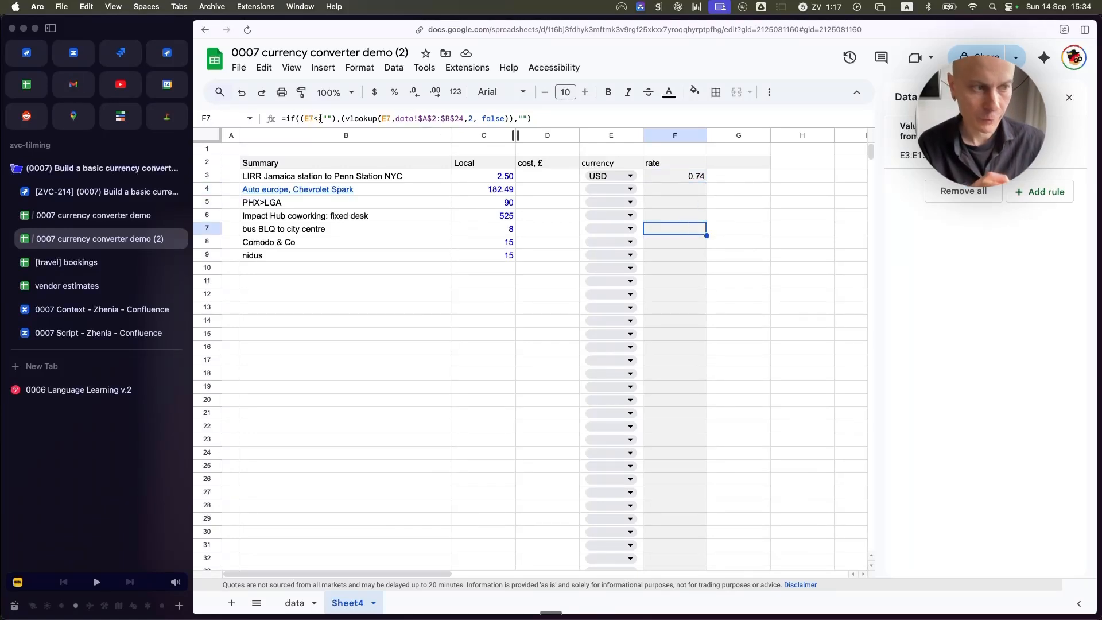
left_click_drag(288, 119, 331, 119)
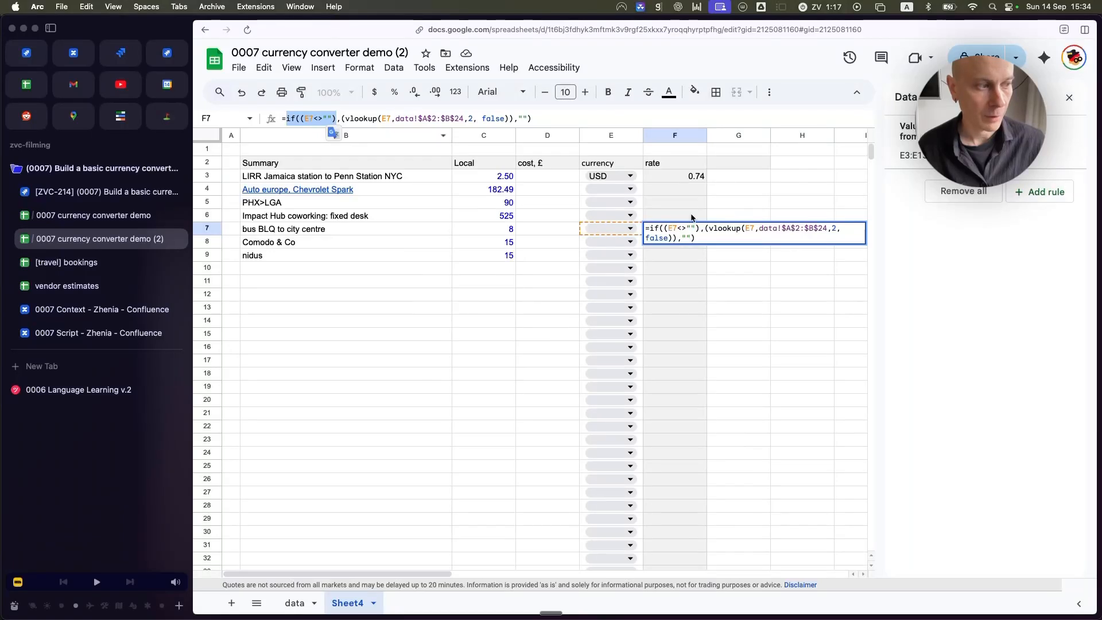
key("Escape")
Test the rate lookup by choosing EUR in E4, and clear the cell again
left_click(635, 192)
left_click(614, 230)
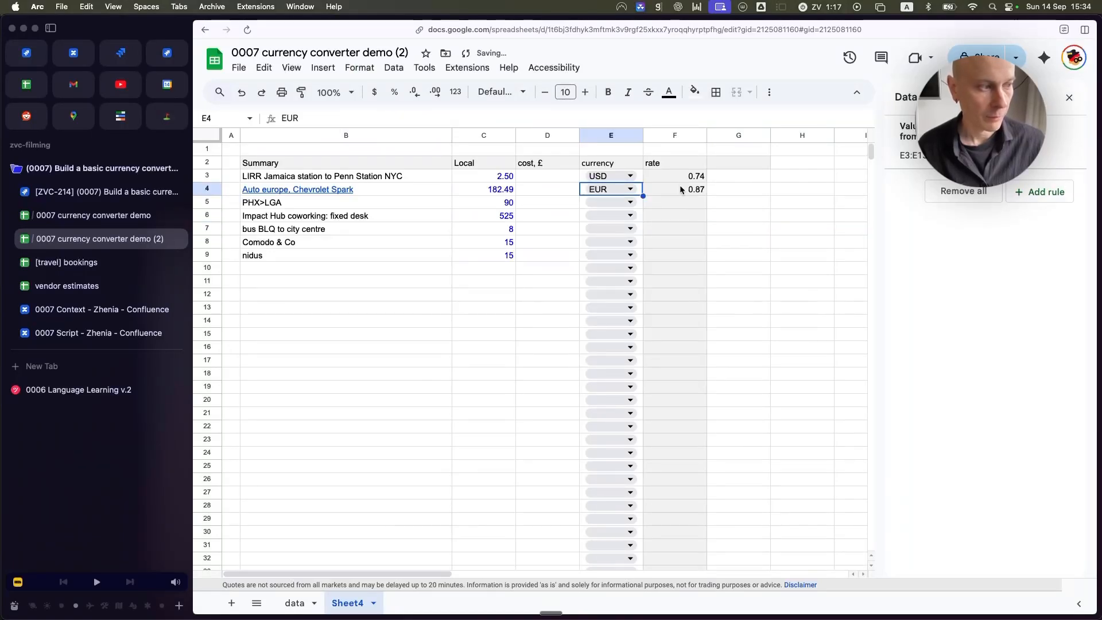
key("Delete")
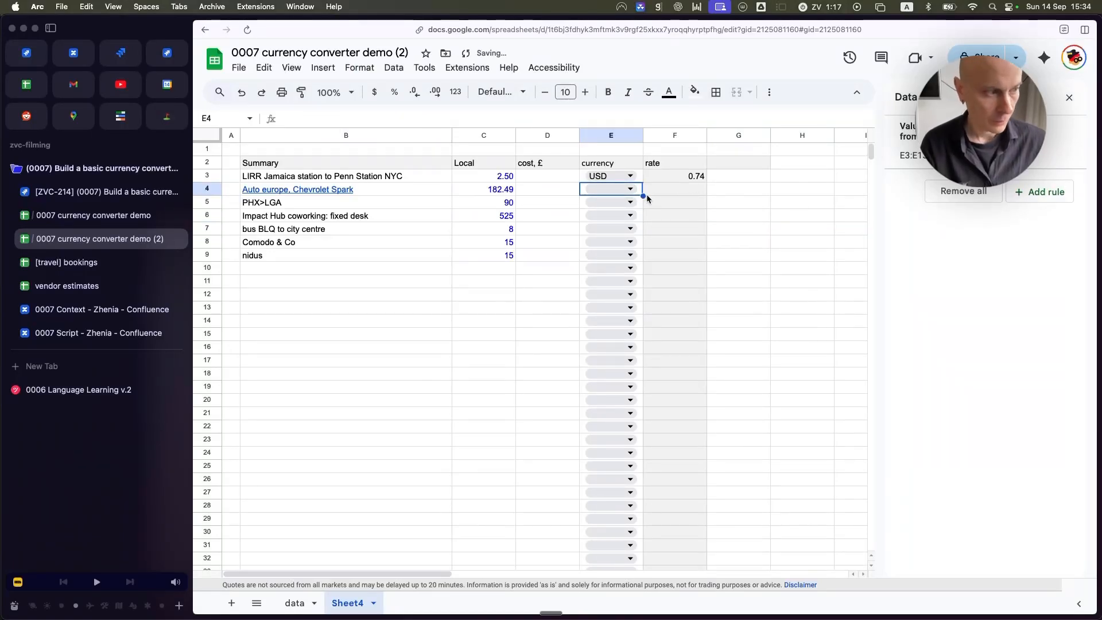
left_click(680, 191)
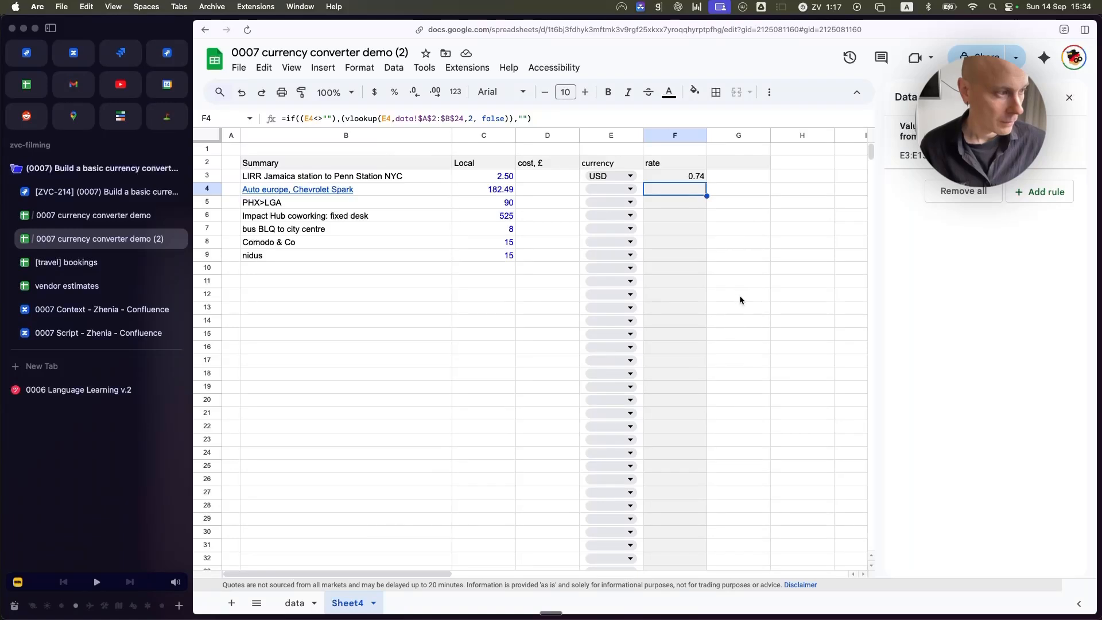
left_click(672, 179)
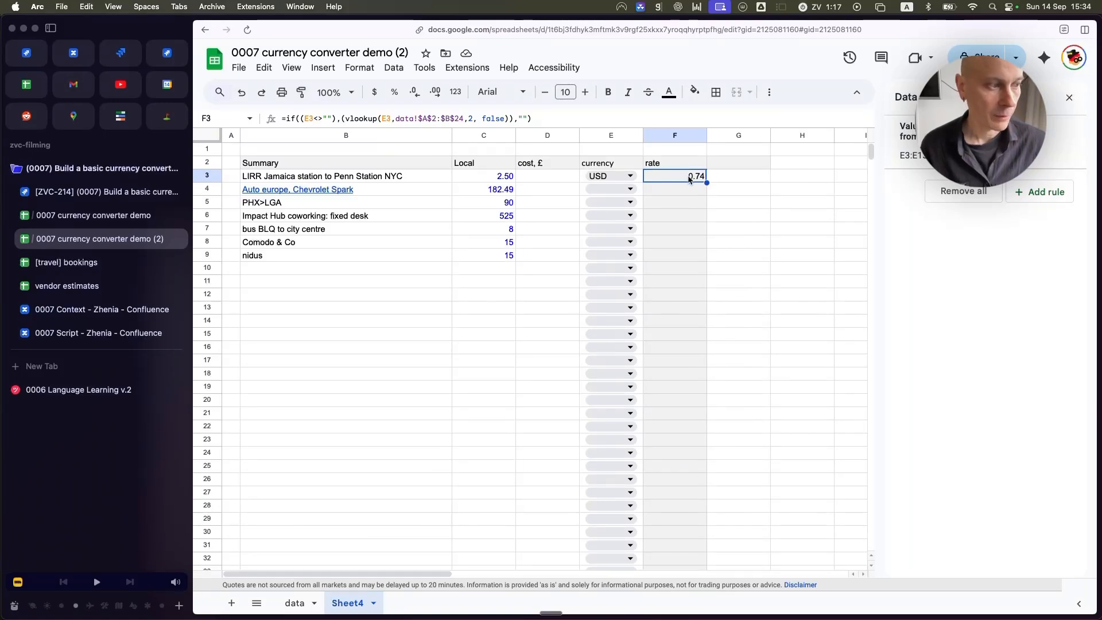
Enter the formula =C3*F3 in D3 to convert the local amount into the cost in pounds
left_click(565, 181)
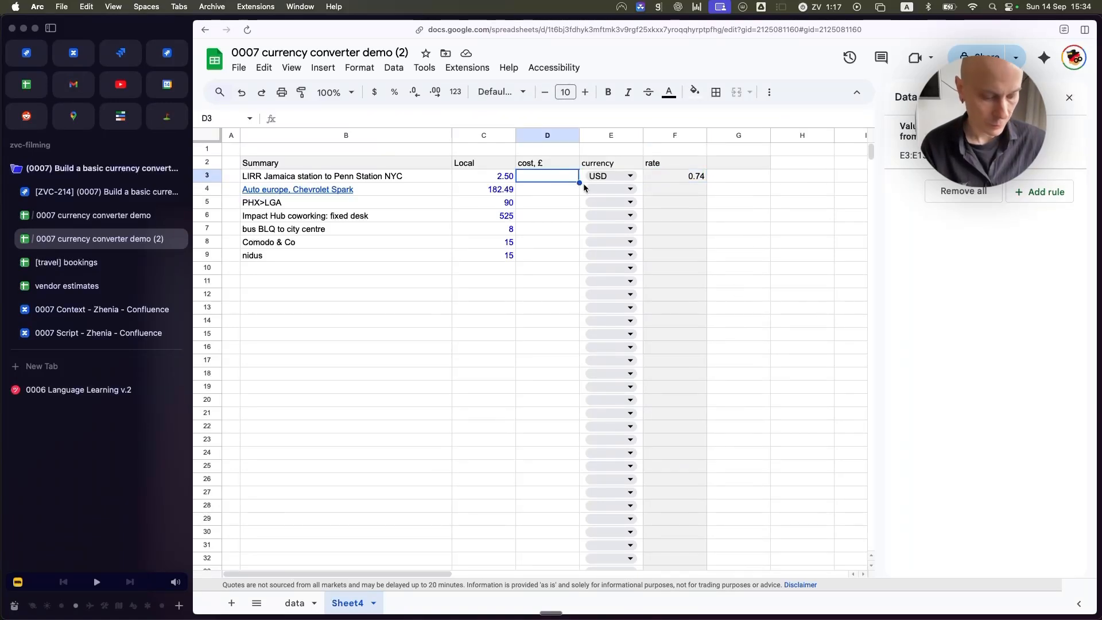
type("=")
left_click(501, 181)
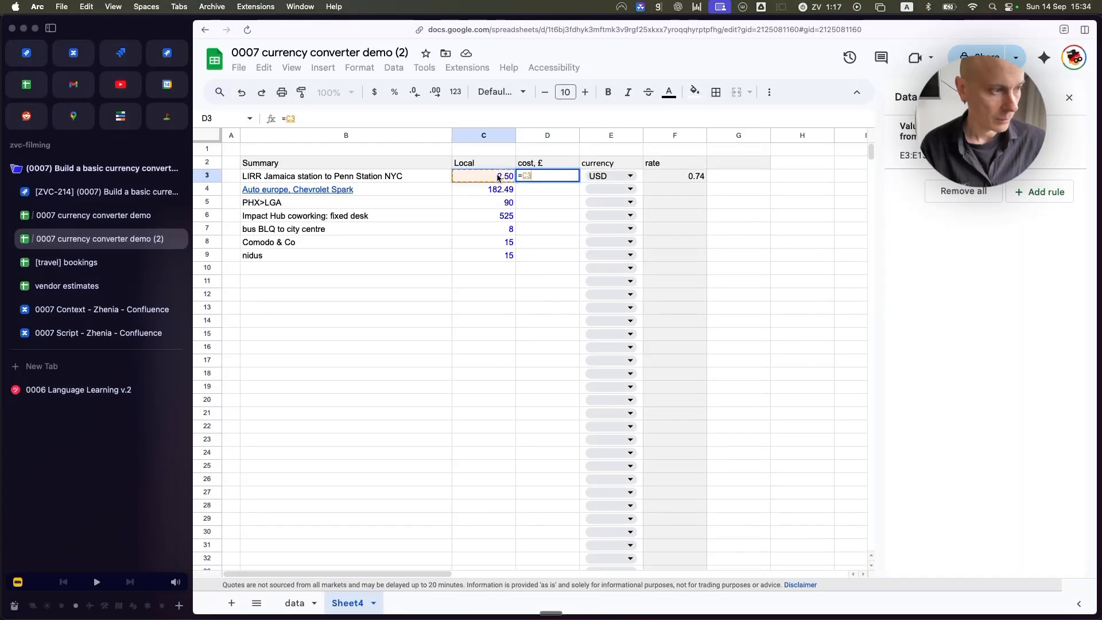
type("*")
left_click(672, 177)
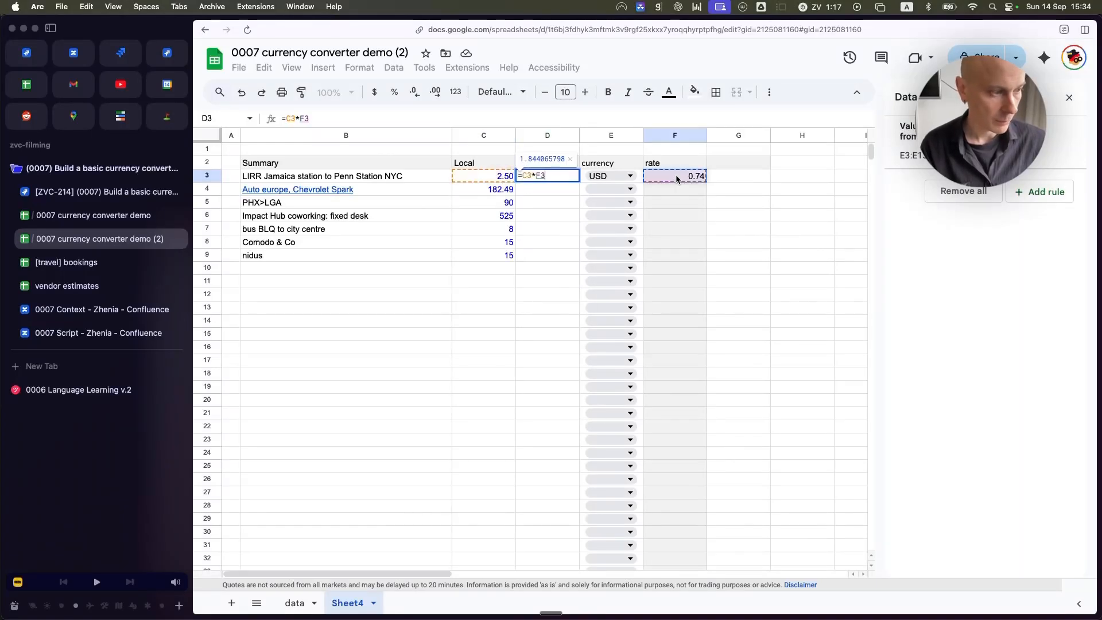
key("Return")
left_click(561, 179)
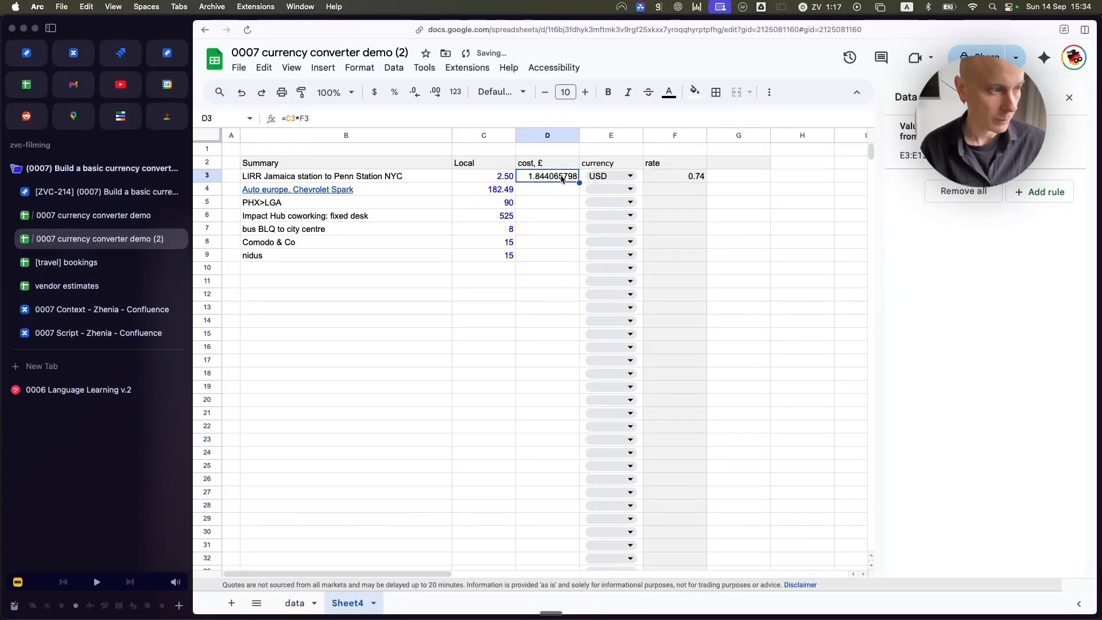
Copy the cost formula =if ((F2<>""), D2*F2,"") from C2 in Sheet2 of the finished demo spreadsheet
key("super+c")
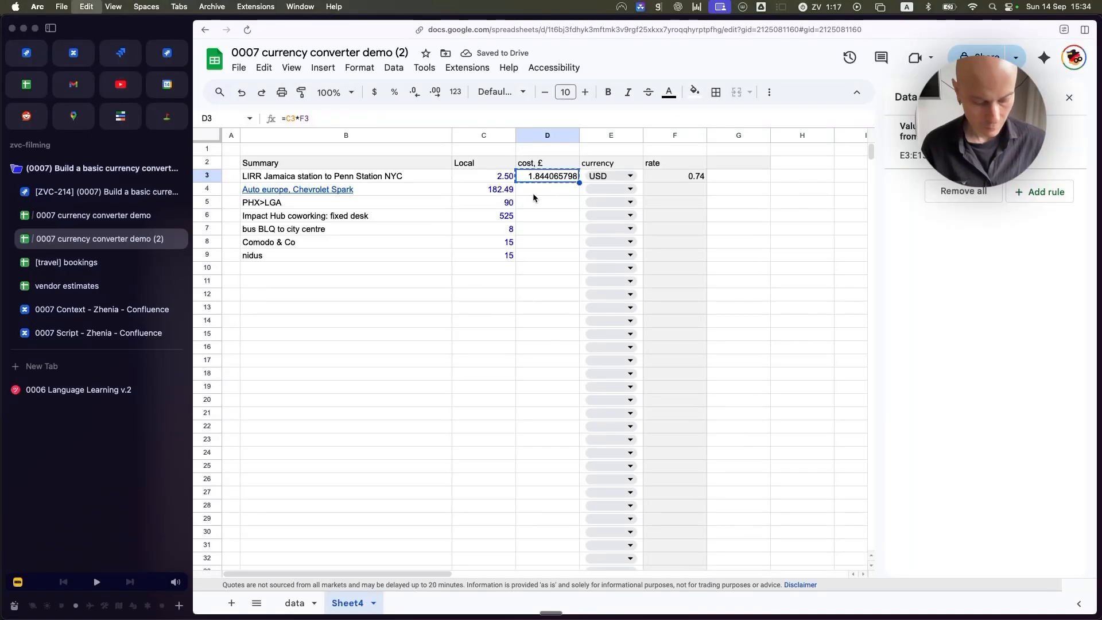
left_click(533, 193)
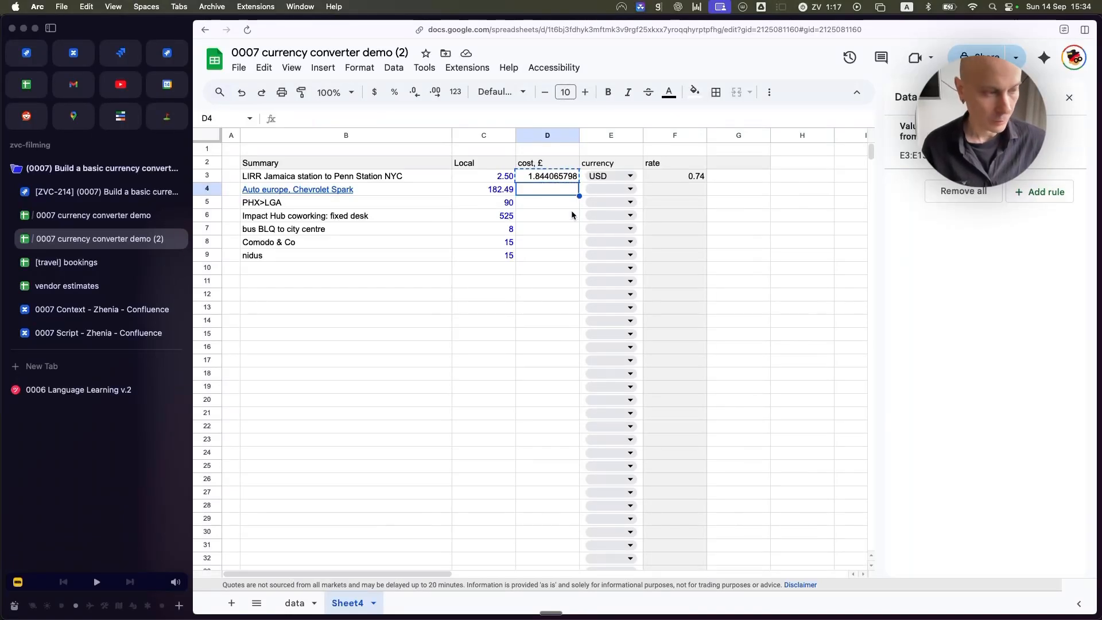
key("ctrl+Tab")
left_click(574, 164)
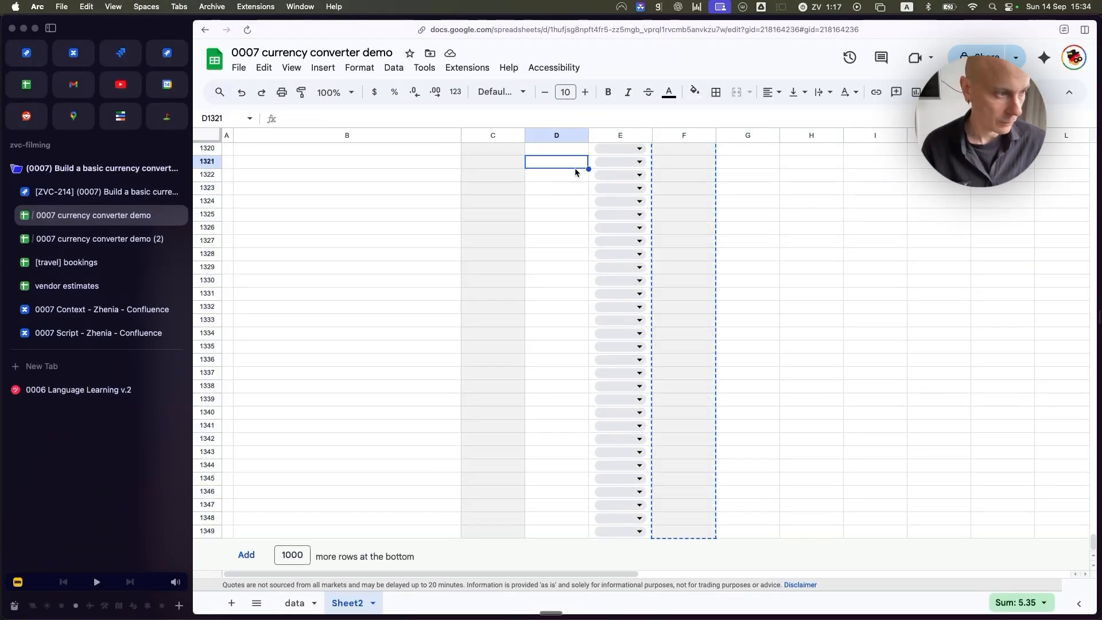
scroll(576, 198, "up", 20)
left_click(549, 199)
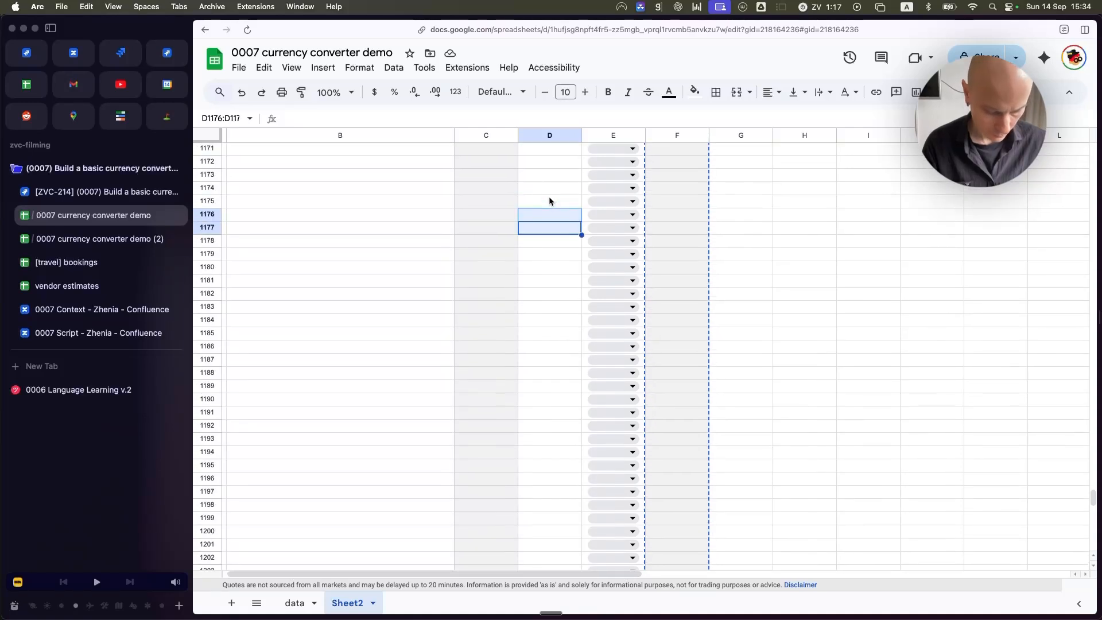
key("super+Up")
scroll(562, 187, "up", 3)
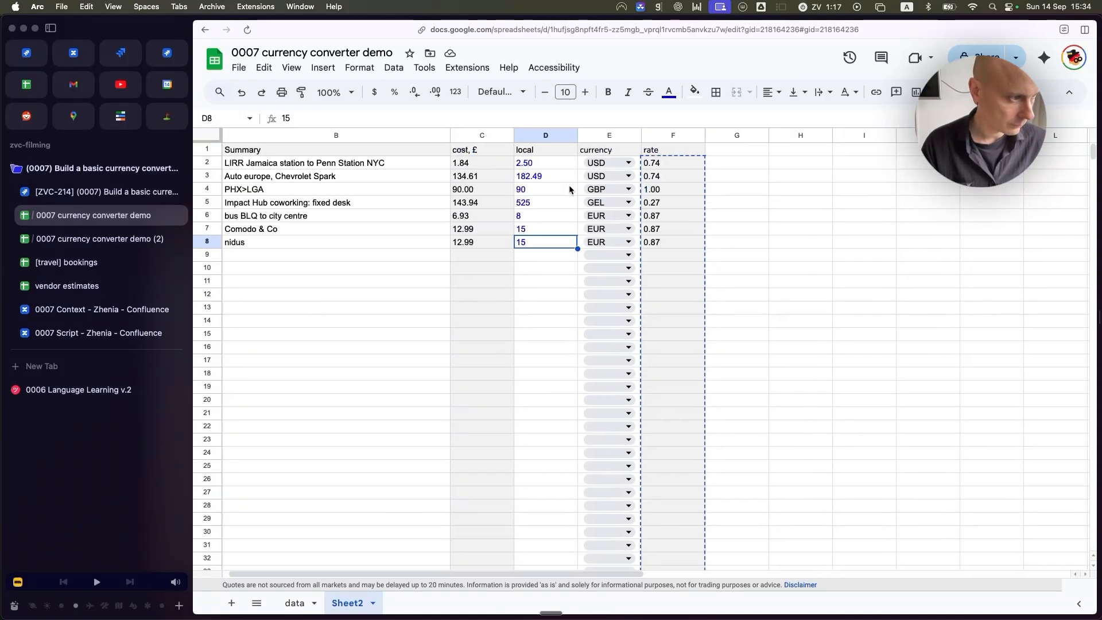
key("Up")
key("Up")
key("Up")
key("Up")
key("Left")
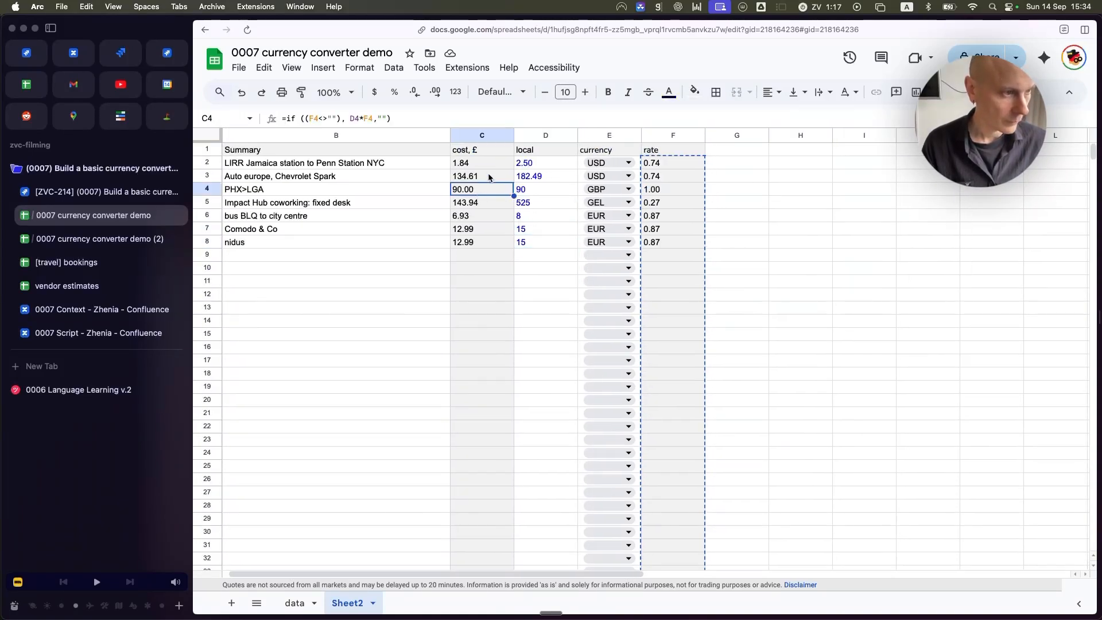
key("Up")
key("Up")
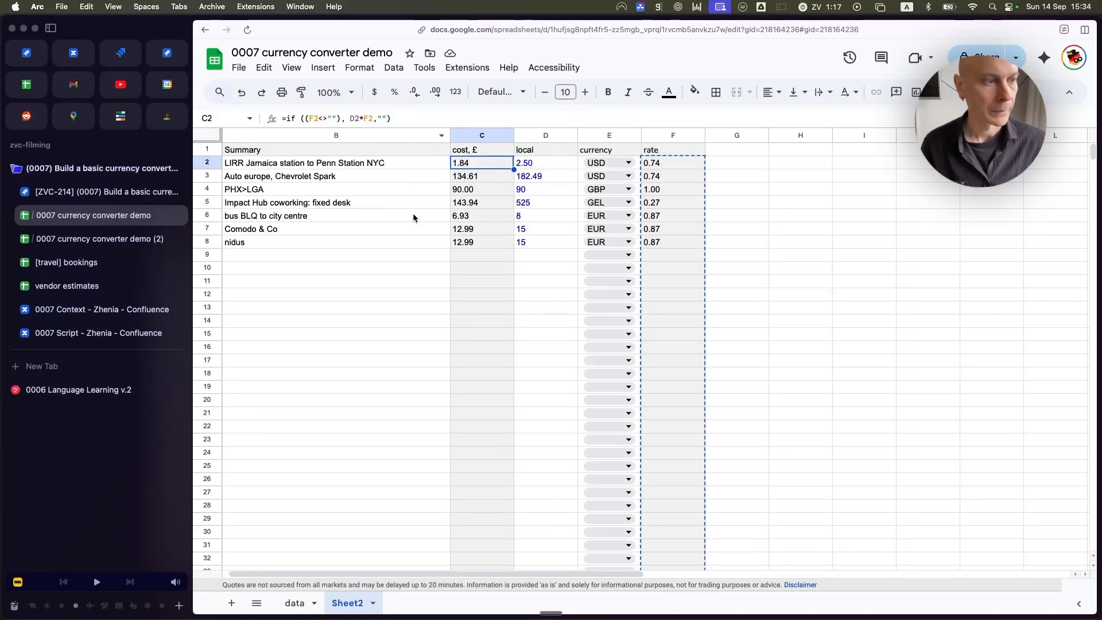
left_click(432, 119)
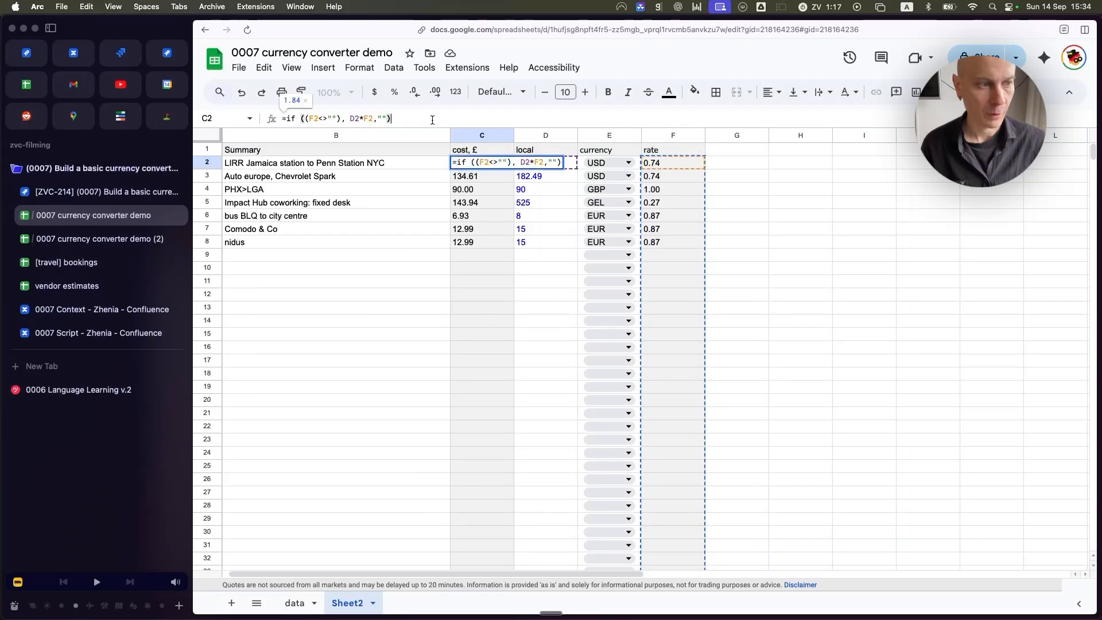
key("super+a")
key("super+c")
Replace the D3 formula in Sheet4 of the (2) spreadsheet with =if ((F3<>""), C3*F3,""), adapted from the copied demo formula
key("ctrl+Tab")
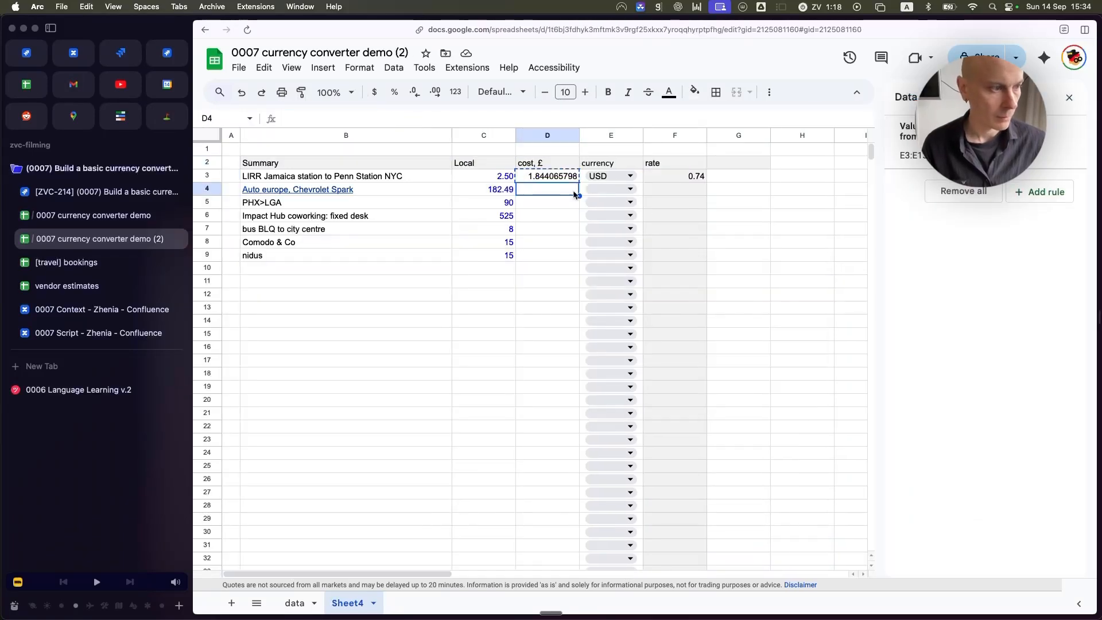
key("Up")
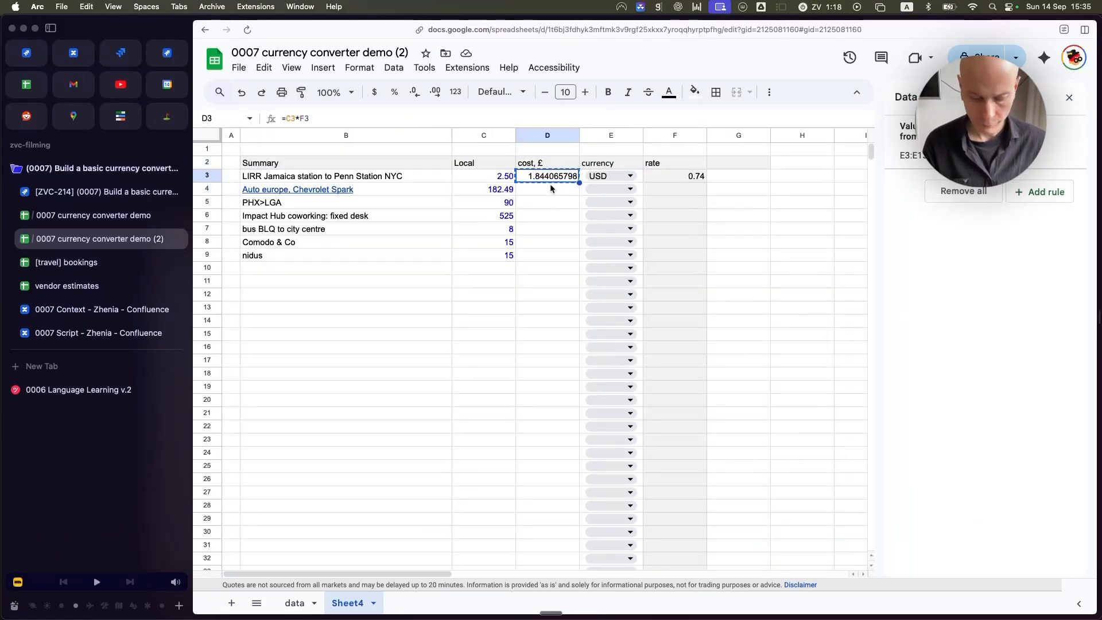
key("Return")
key("super+a")
key("super+v")
key("Return")
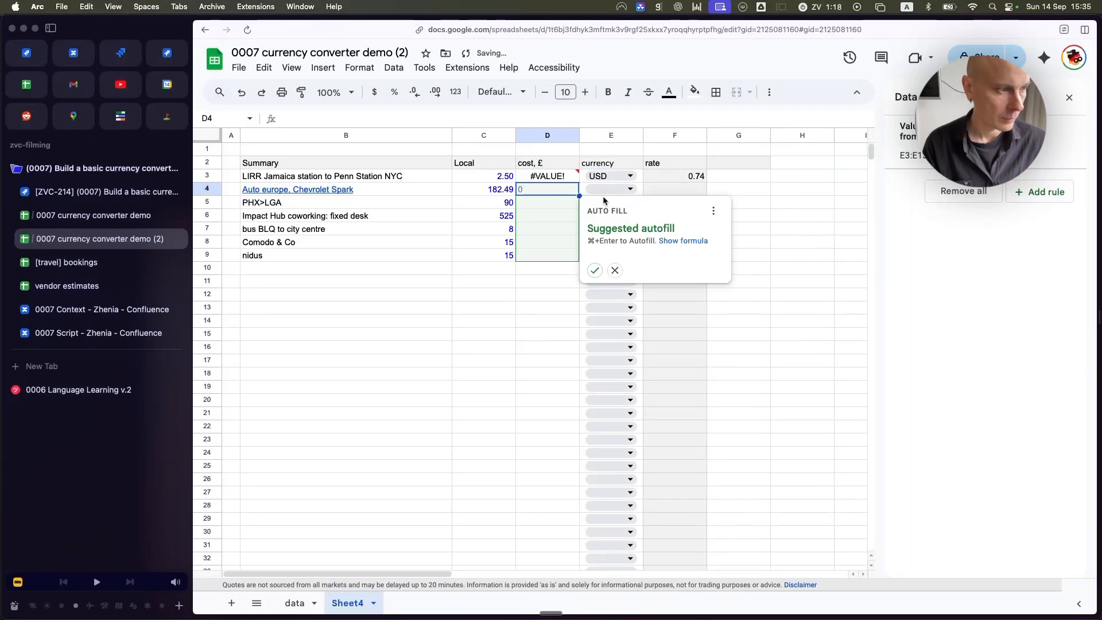
left_click(554, 181)
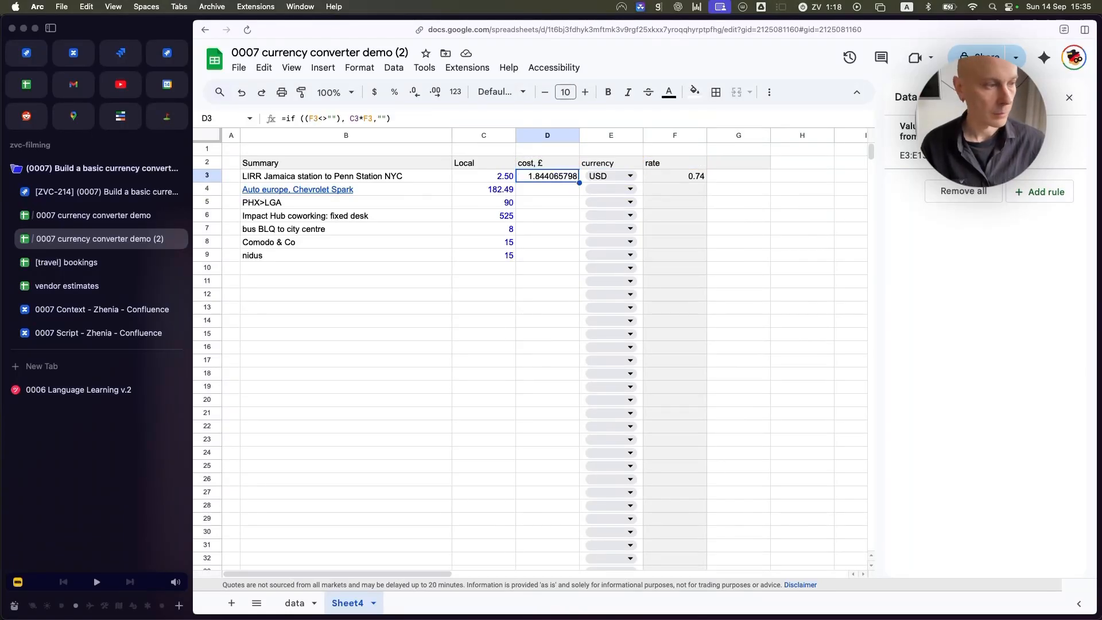
Try to paste the formula taken from the demo into D4:D1350
left_click(562, 186)
key("super+shift+Down")
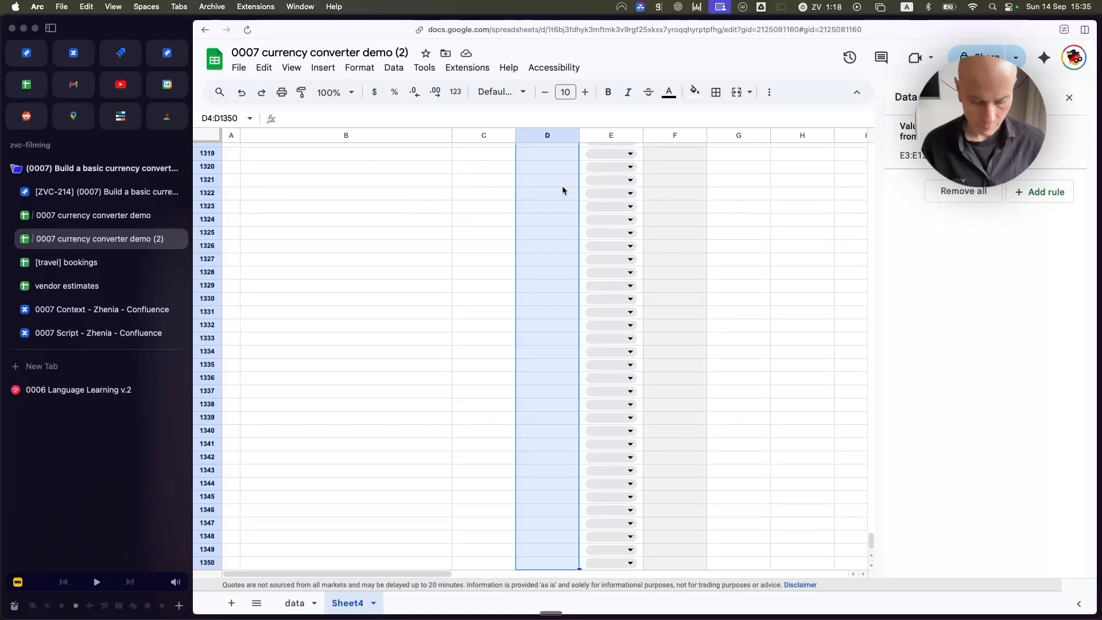
key("super+v")
key("super+Up")
key("Up")
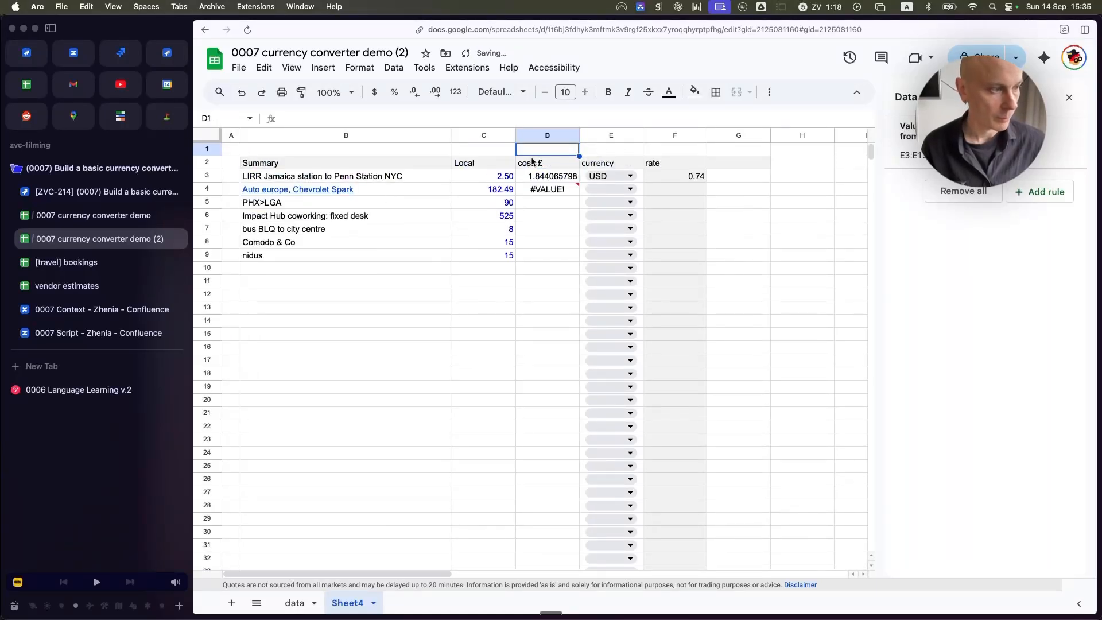
Copy the cost formula in D3 and paste it into D4:D1350
left_click(562, 179)
key("super+c")
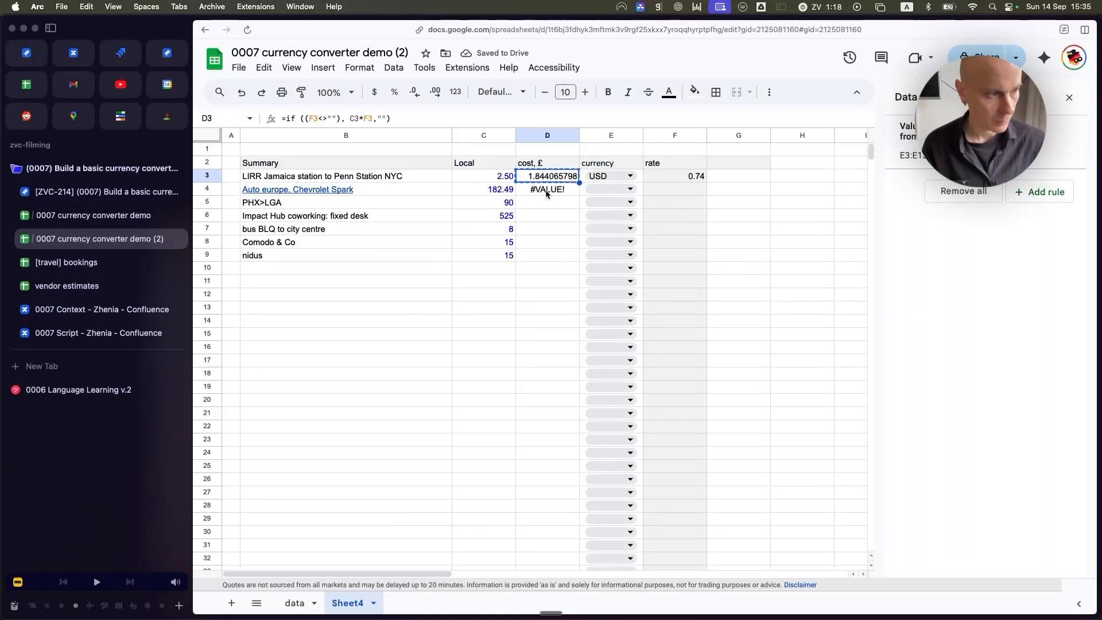
left_click(550, 189)
key("super+shift+Down")
key("super+v")
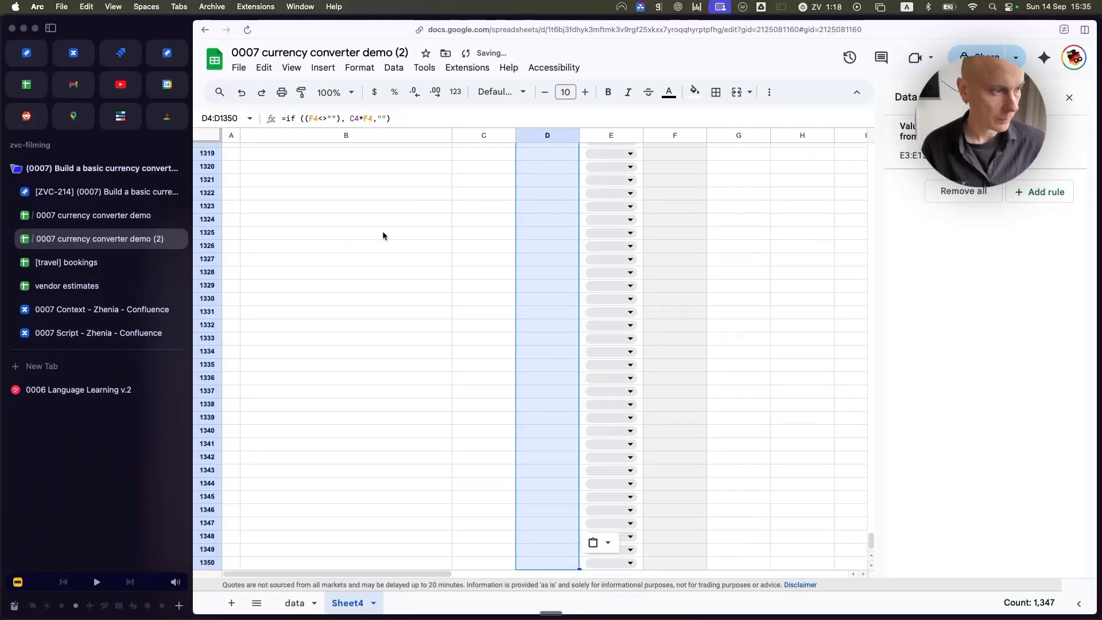
key("super+Up")
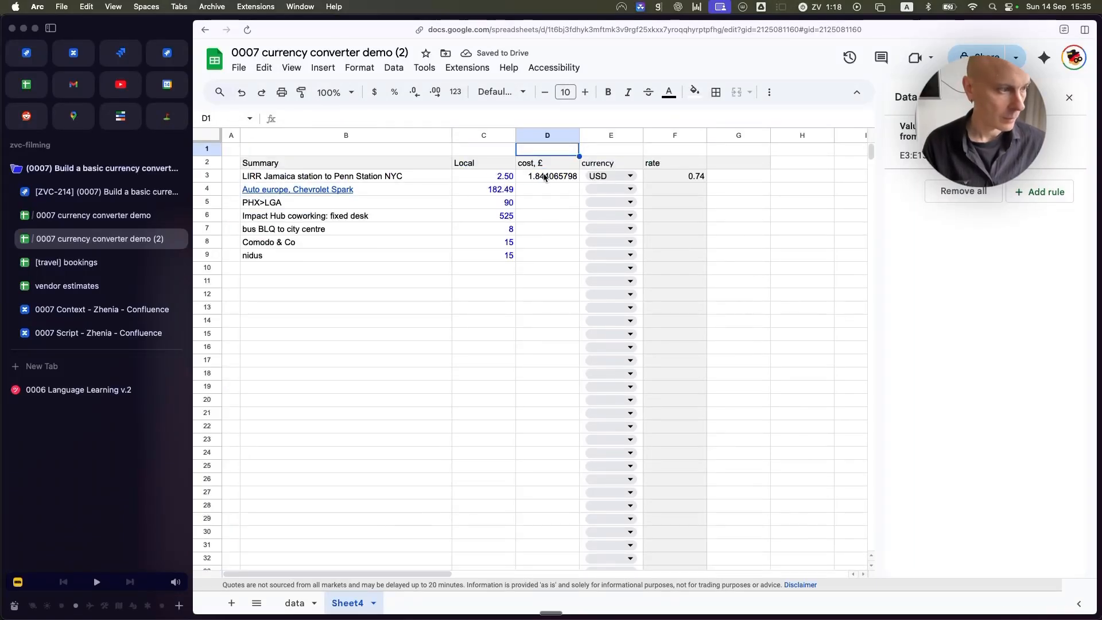
Apply the £ number format to the cost cells D3:D1350
left_click(575, 177)
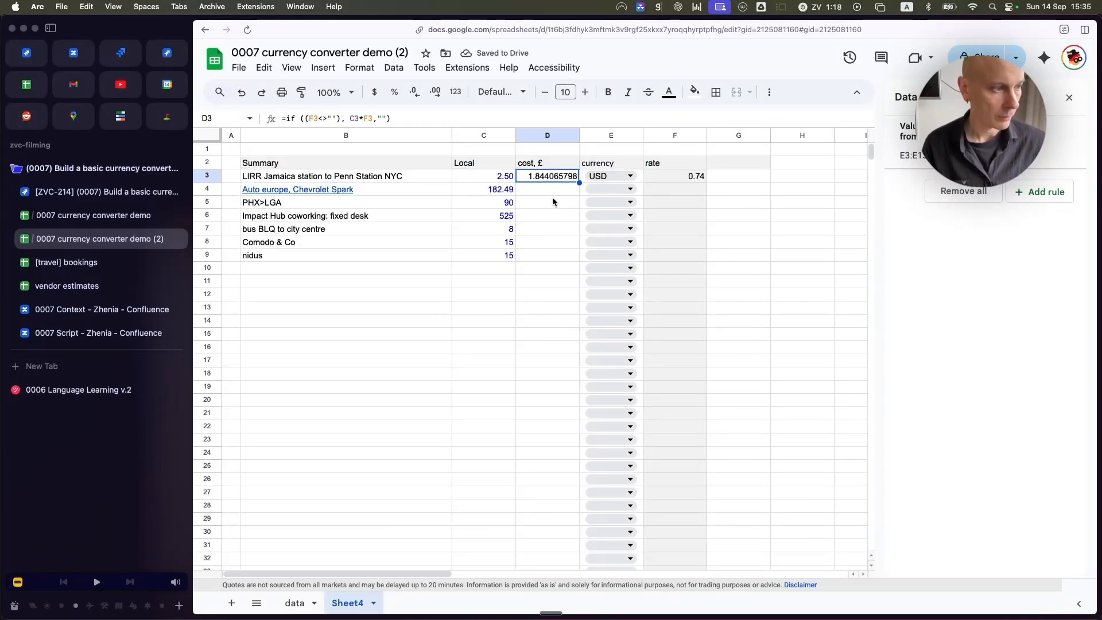
key("super+shift+Down")
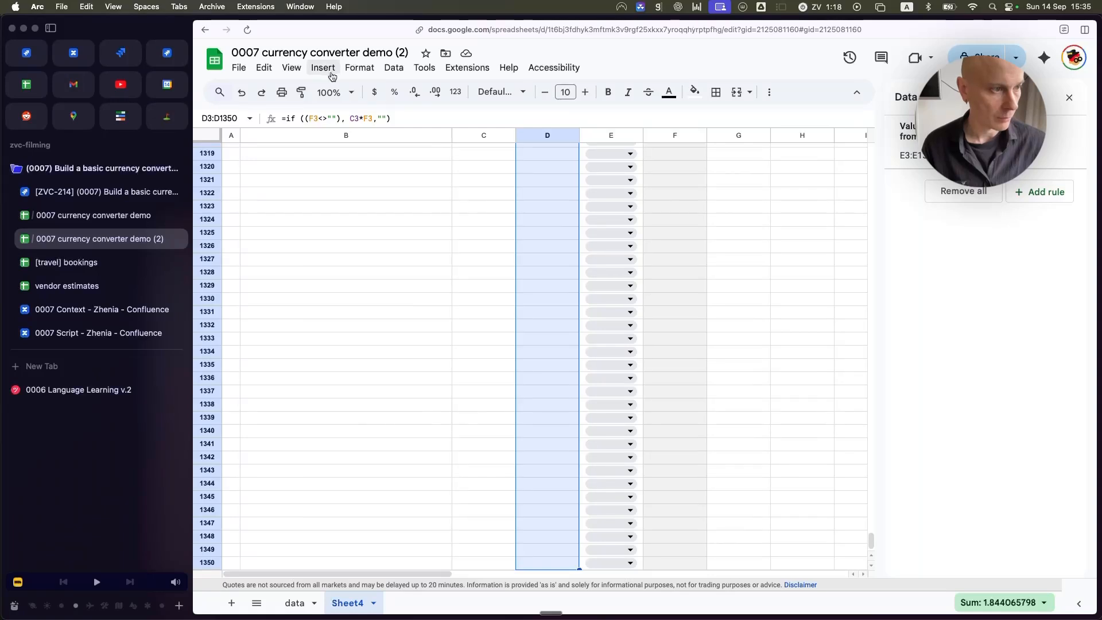
left_click(359, 67)
mouse_move(423, 118)
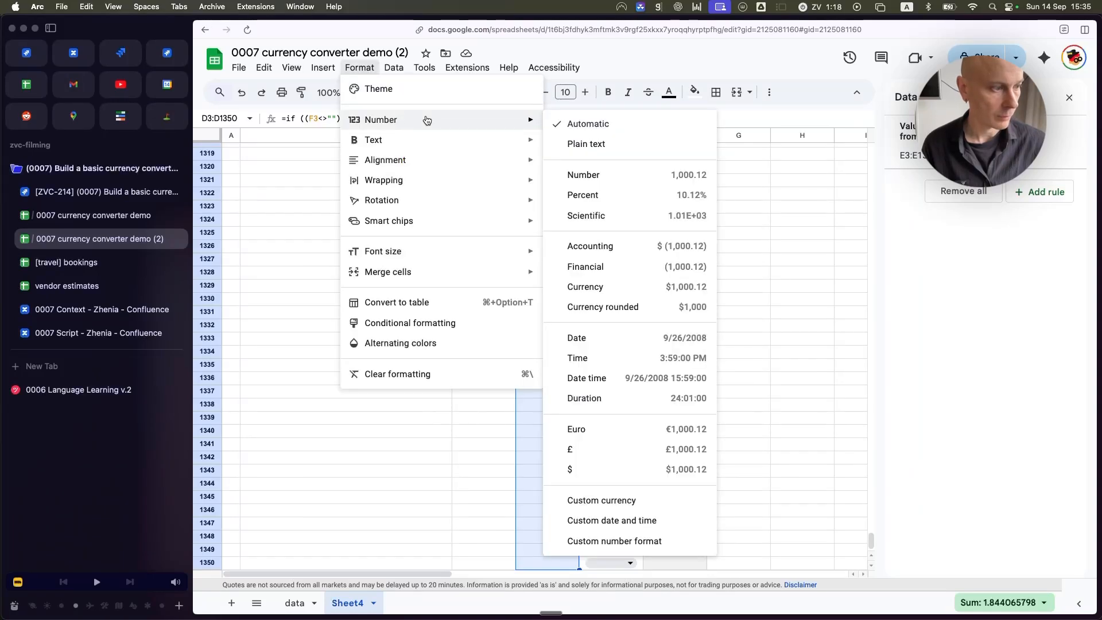
left_click(597, 447)
key("super+Up")
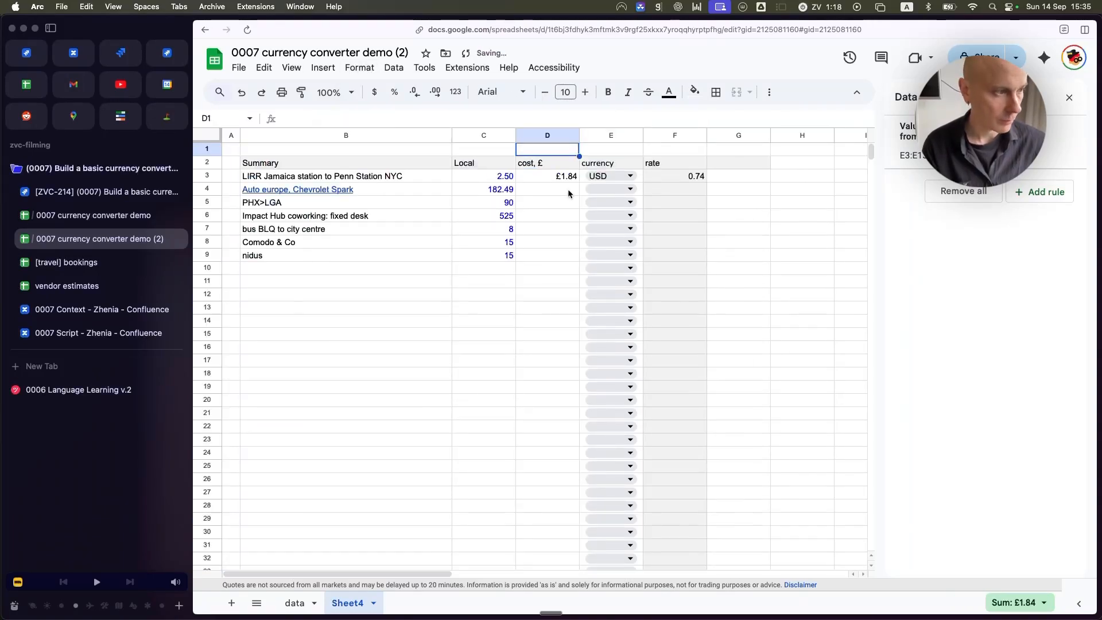
key("Down")
key("Down")
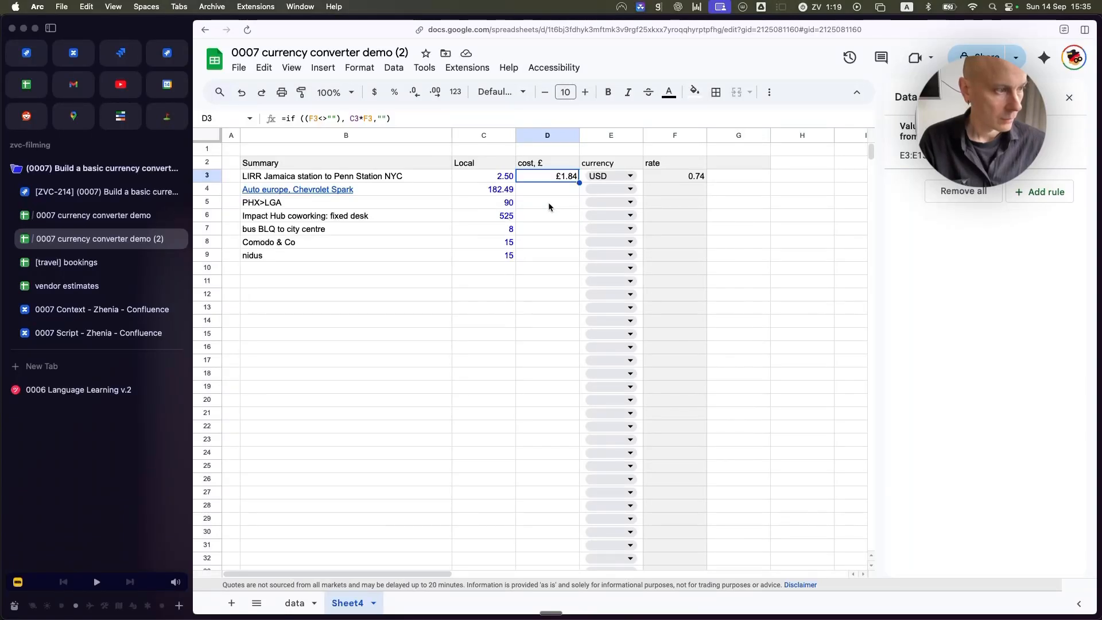
Choose USD as the currency in E4 for the Auto europe expense and GBP in E5 for PHX>LGA
left_click(498, 179)
left_click(510, 191)
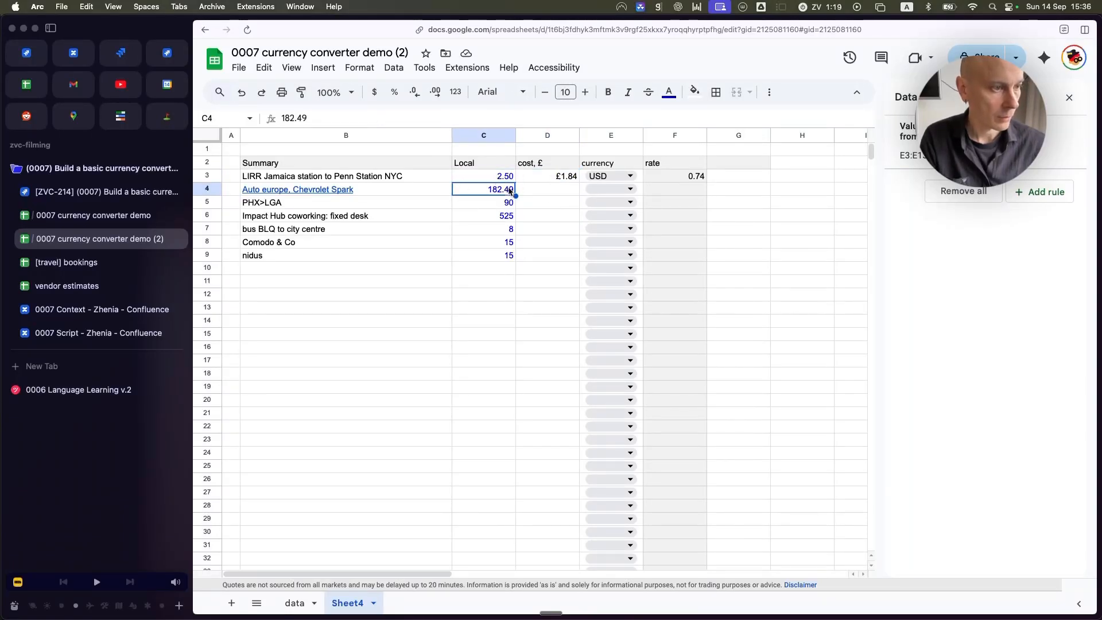
left_click(609, 189)
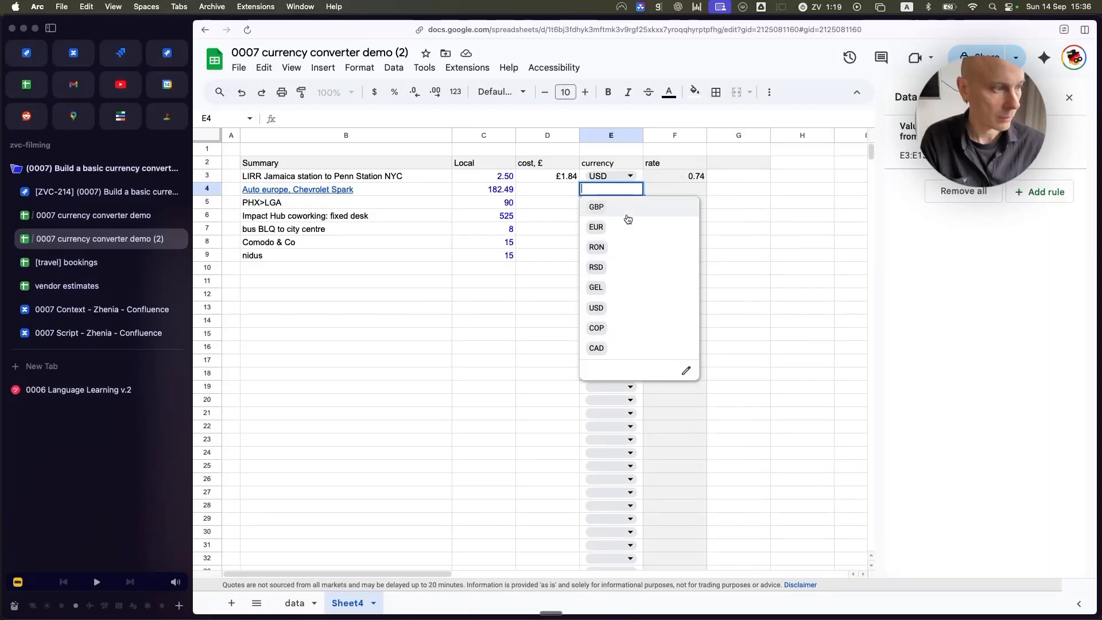
left_click(598, 307)
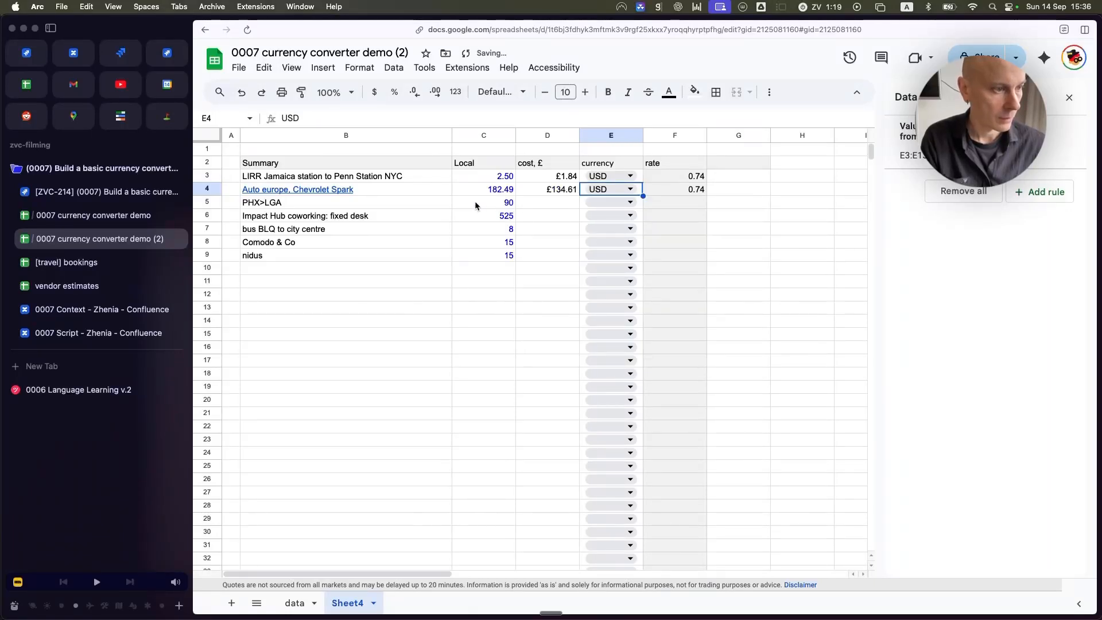
left_click(600, 208)
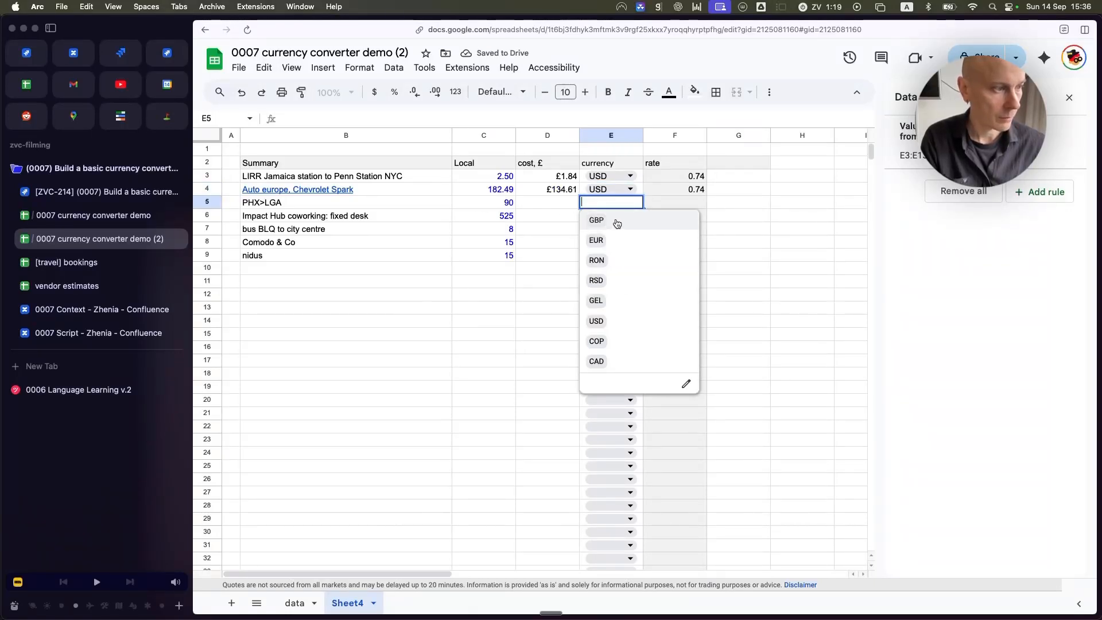
left_click(615, 221)
Choose GEL as the currency in E6 for the Impact Hub coworking desk and EUR in E7 for the BLQ bus
left_click(498, 219)
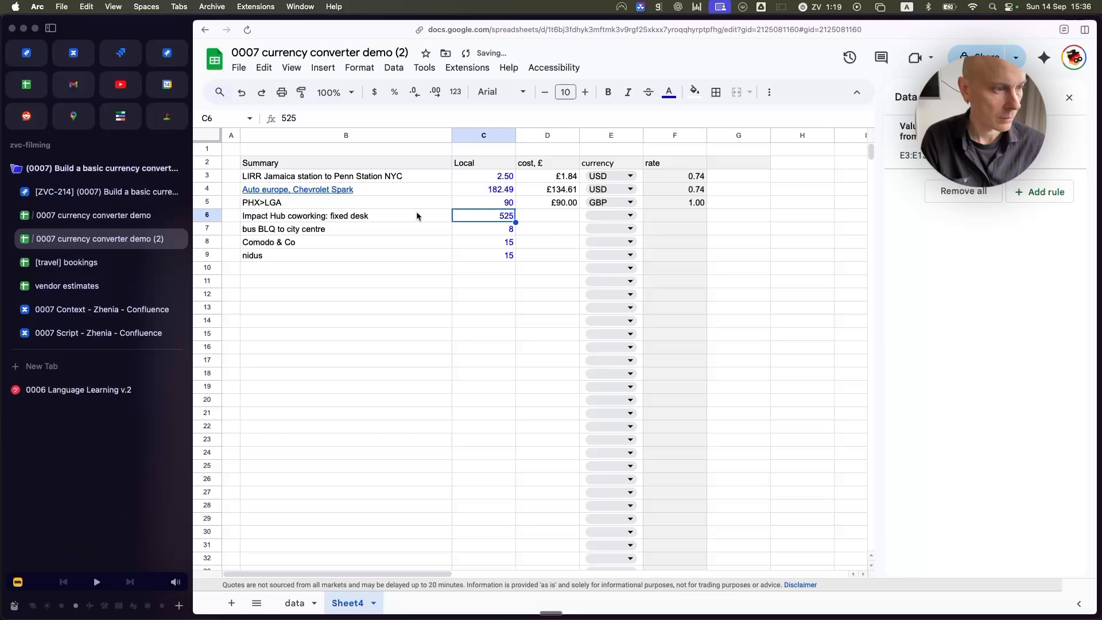
left_click(600, 215)
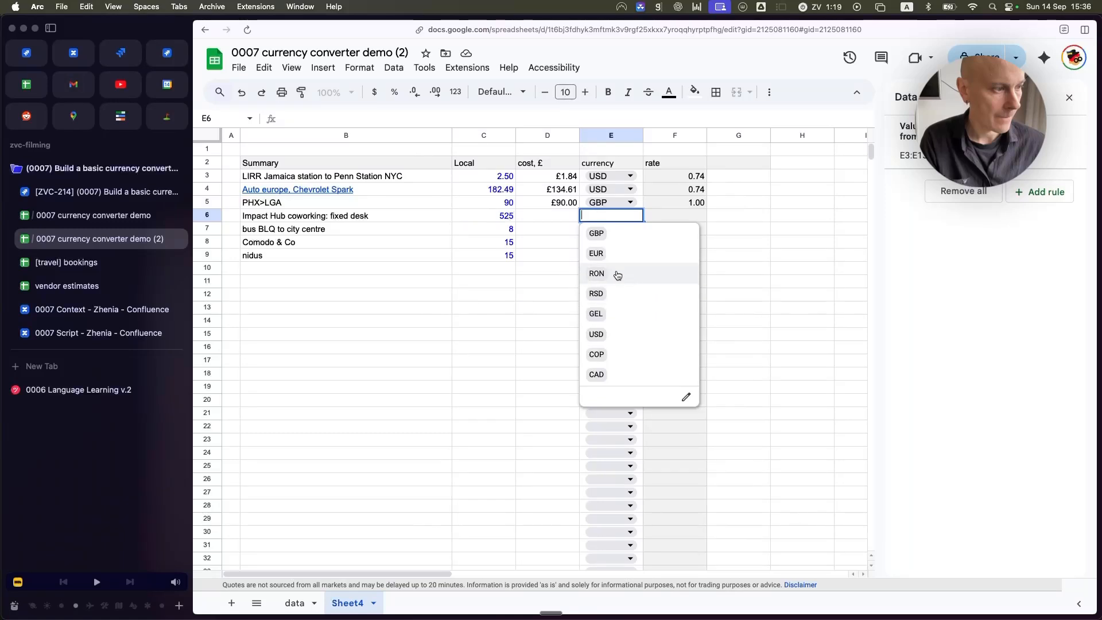
left_click(610, 317)
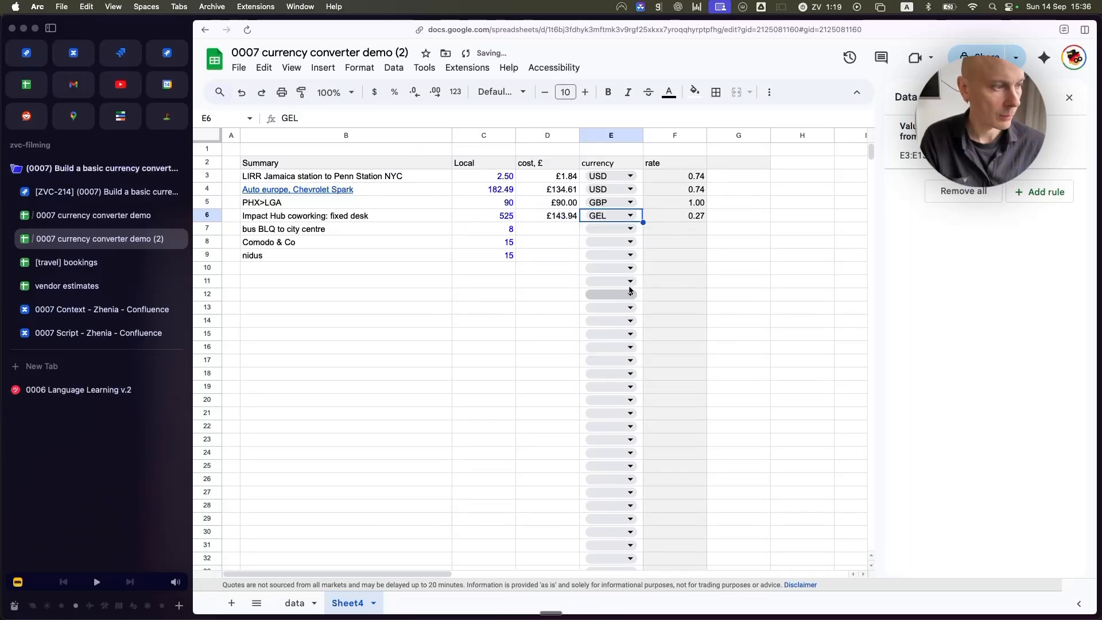
left_click(621, 228)
left_click(620, 266)
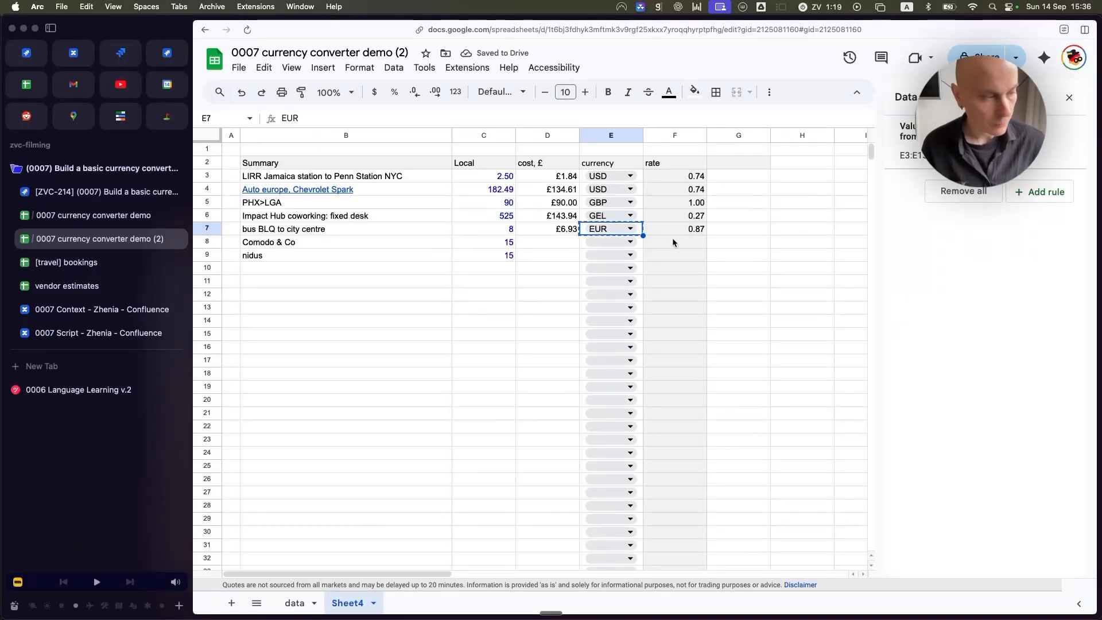
Copy the EUR currency from E7 into E8:E9 for the Comodo & Co and nidus expenses
key("super+c")
key("Down")
key("shift+Down")
key("shift+Down")
key("shift+Up")
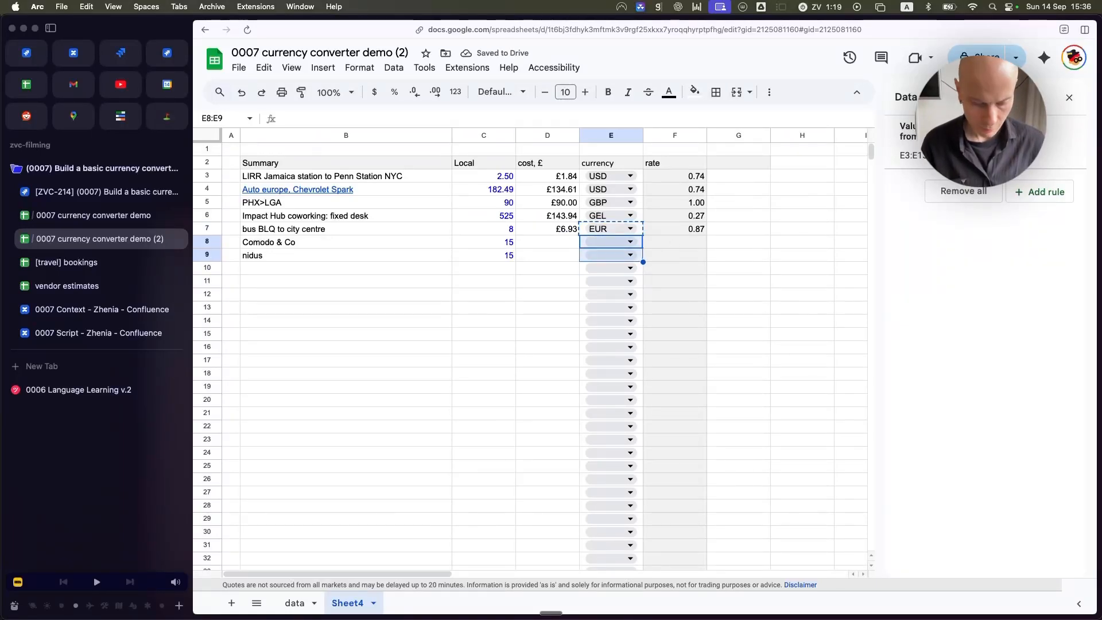
key("super+v")
key("Down")
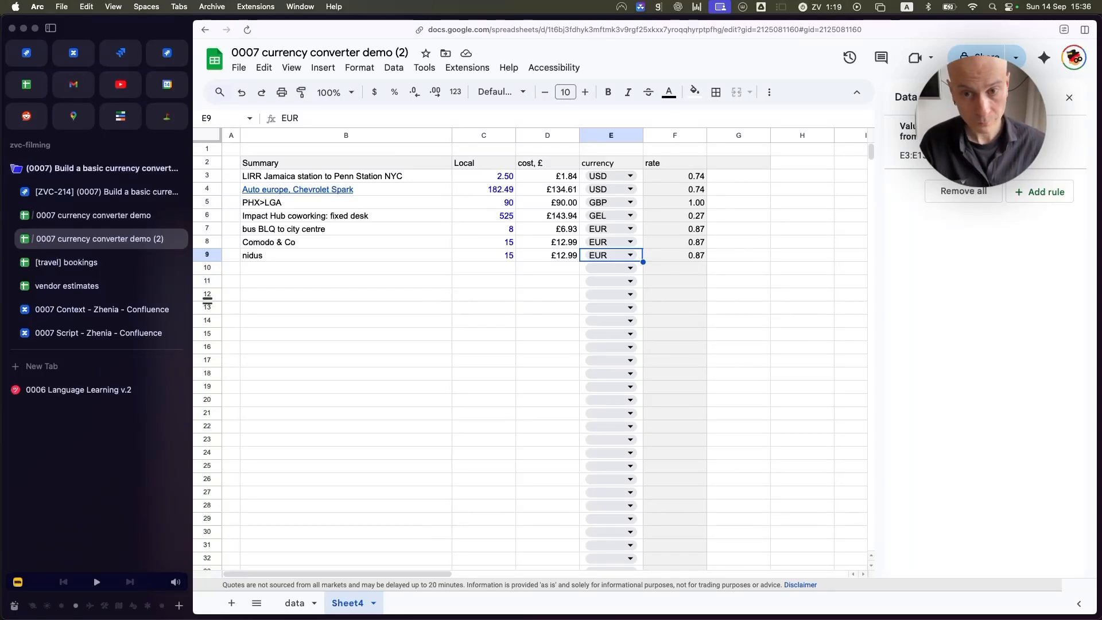
Review the looked-up rates in column F and the converted costs in column D, including the formula in D7
left_click(504, 220)
left_click_drag(666, 176, 663, 336)
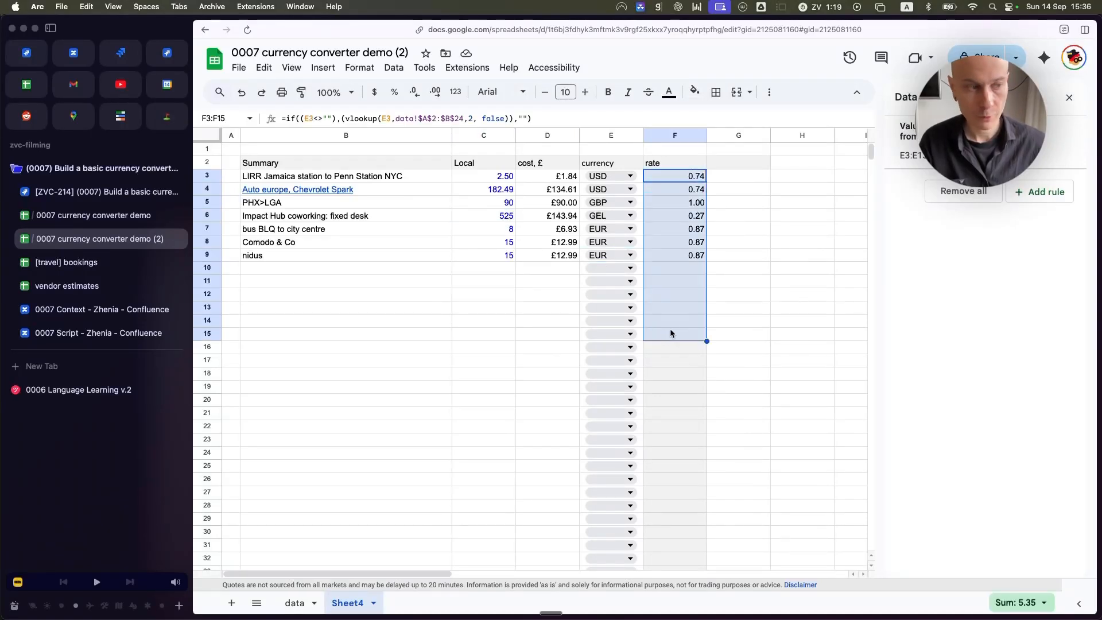
left_click_drag(557, 178, 539, 323)
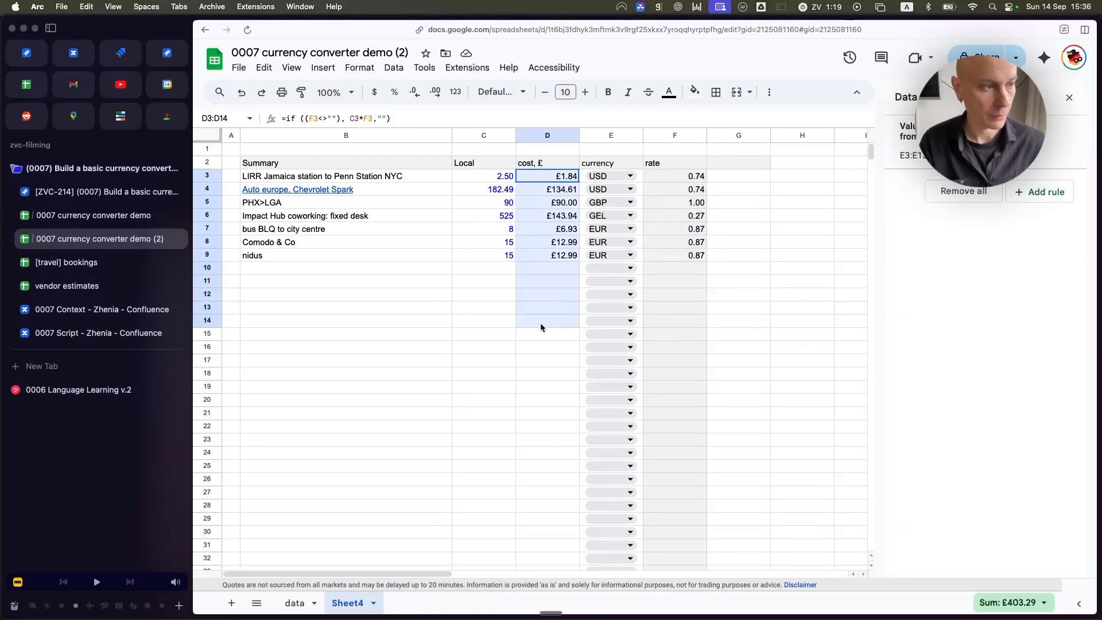
left_click(551, 229)
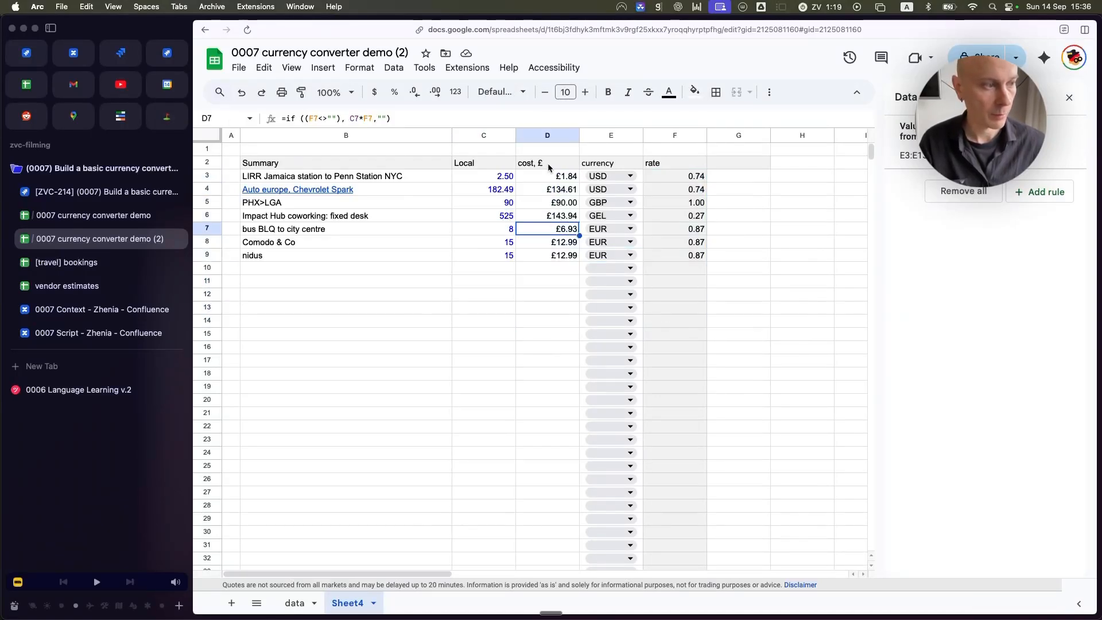
Shade the cost cells D3:D1350 with the lightest grey fill, matching the rate column
left_click(558, 135)
left_click(577, 179)
key("super+shift+Down")
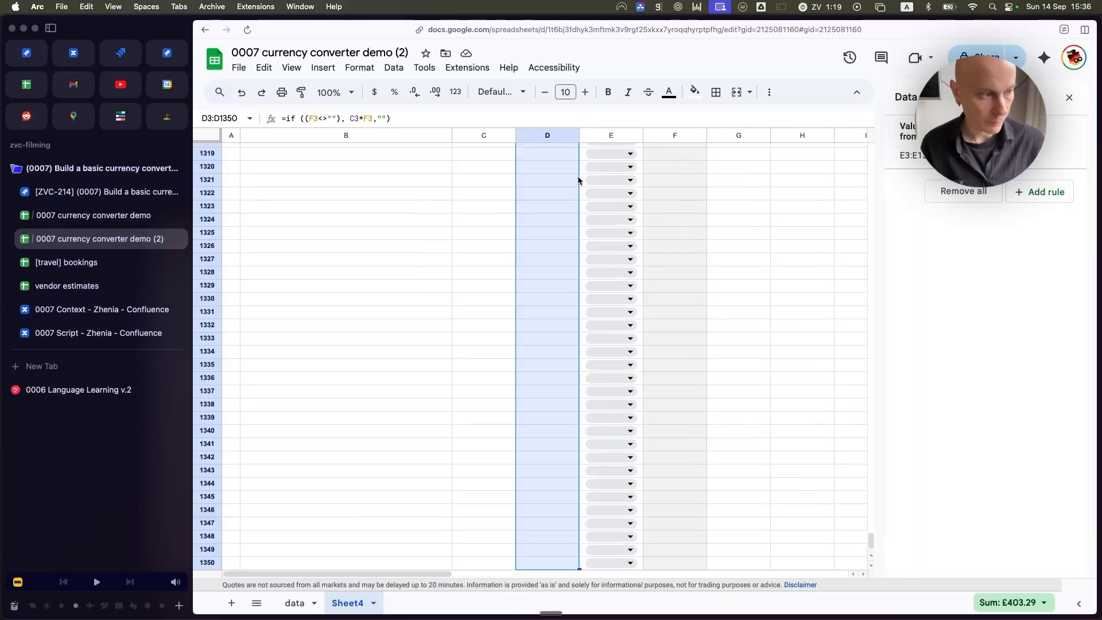
left_click(694, 92)
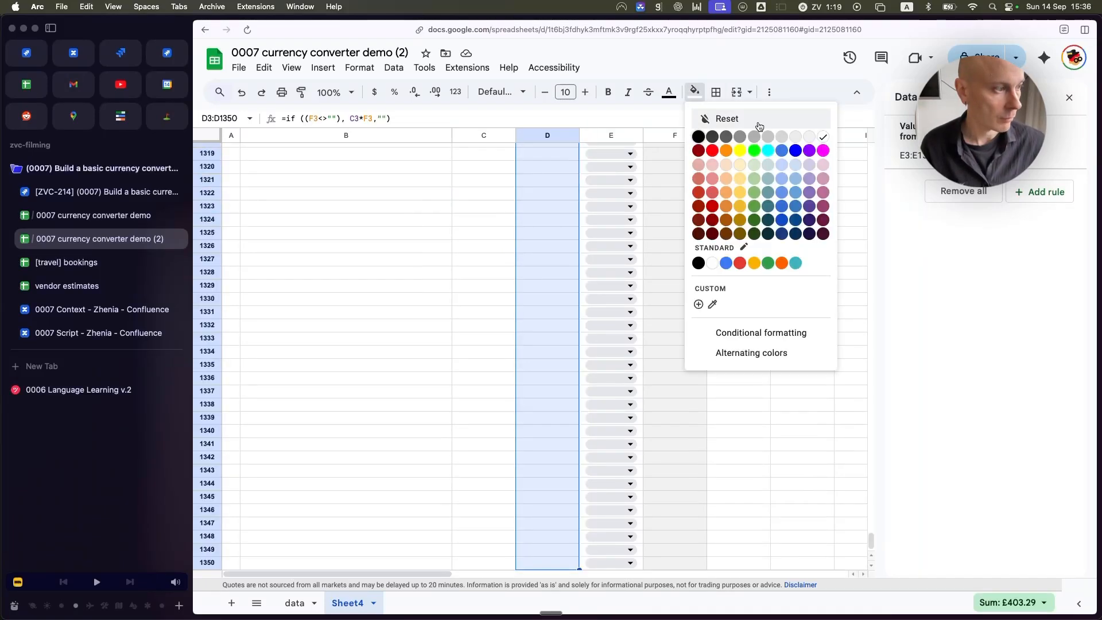
left_click(808, 135)
left_click(560, 207)
key("super+Up")
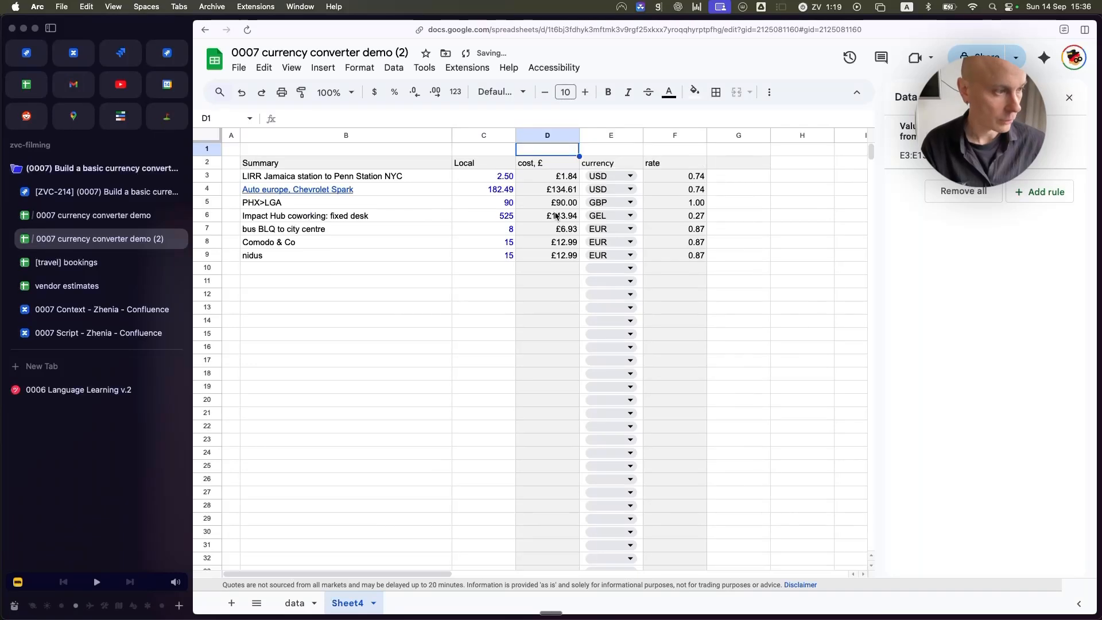
left_click(424, 268)
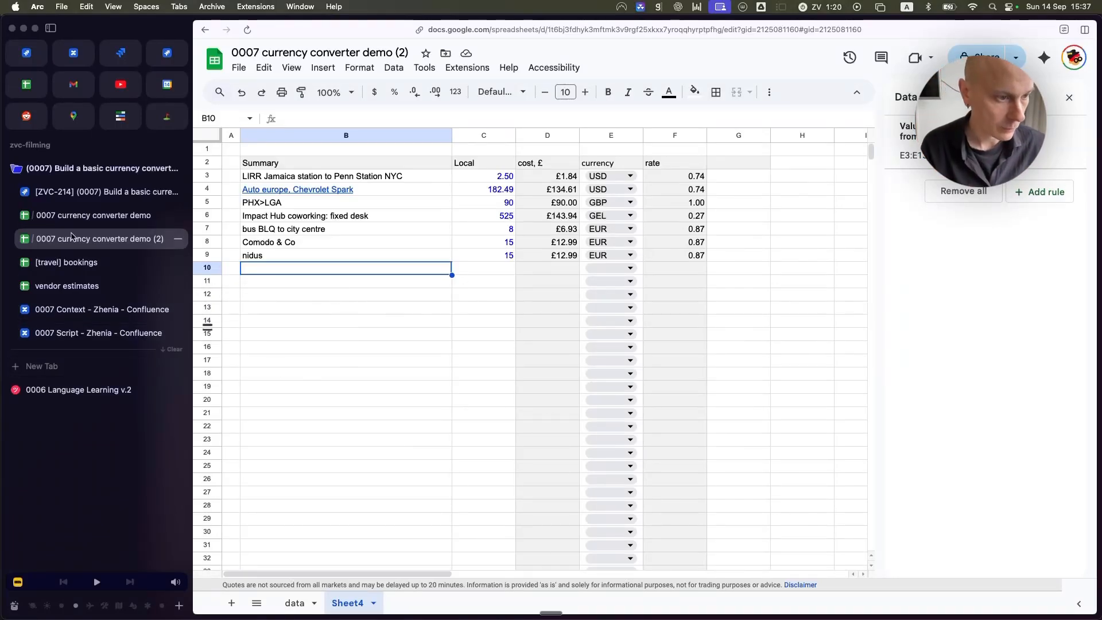
In the vendor estimates spreadsheet, open the website builder sheet and examine the formula in B3 and the local prices in column C
left_click(94, 288)
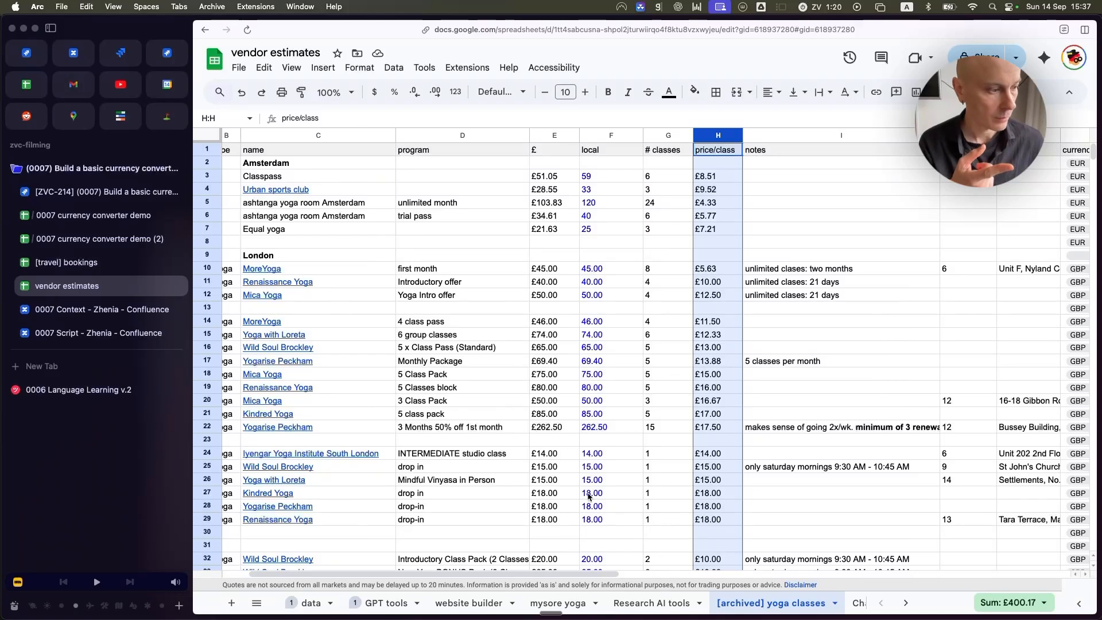
left_click(257, 603)
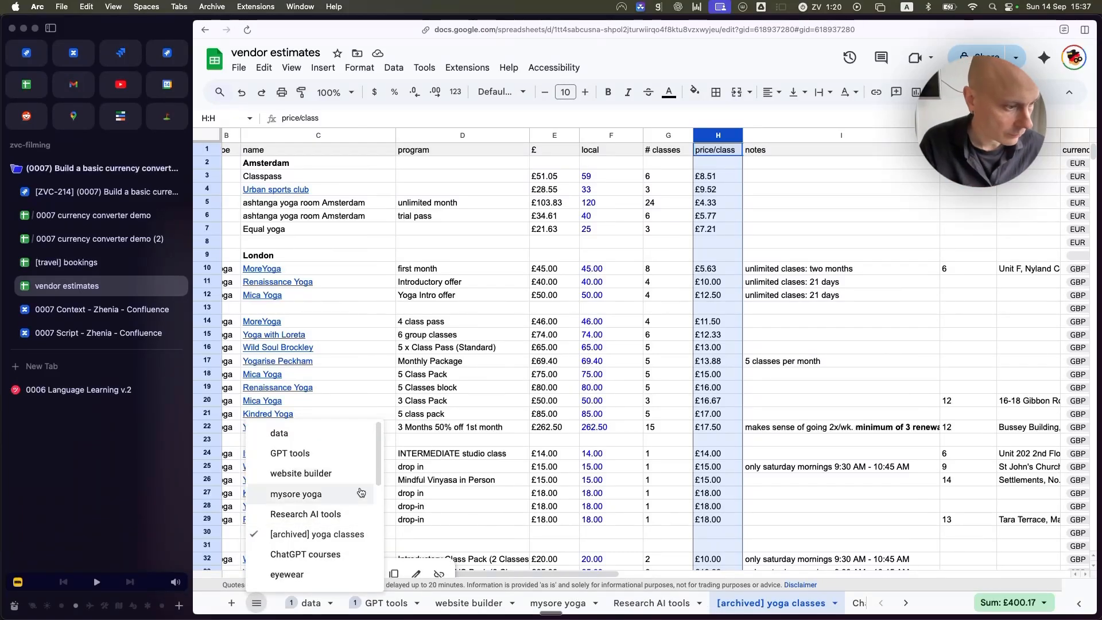
scroll(315, 494, "down", 5)
scroll(313, 534, "up", 5)
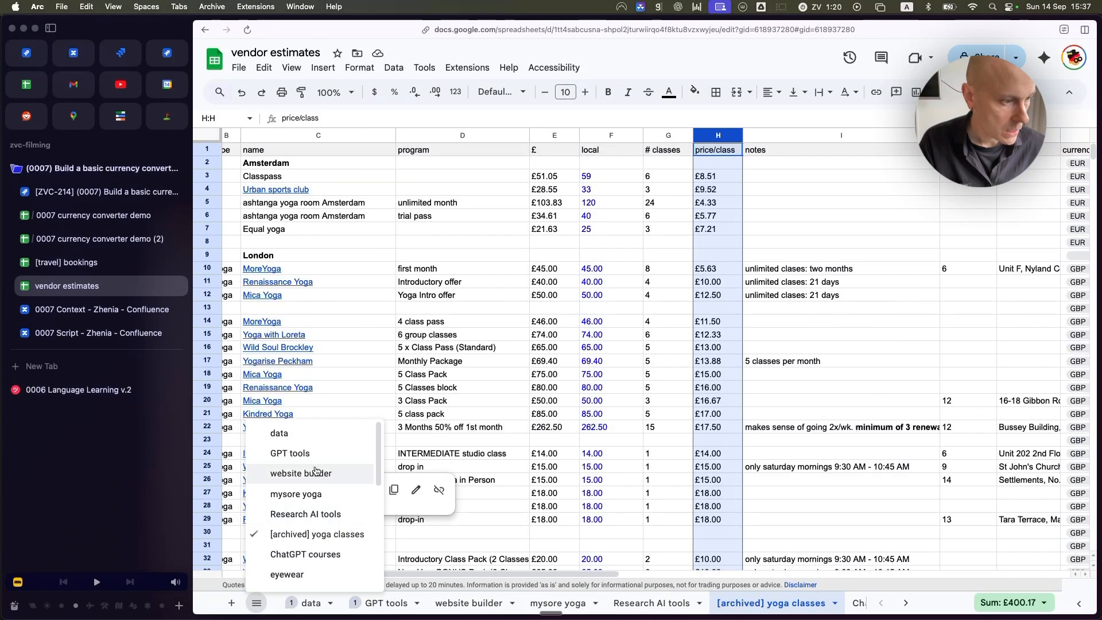
left_click(317, 478)
left_click(671, 337)
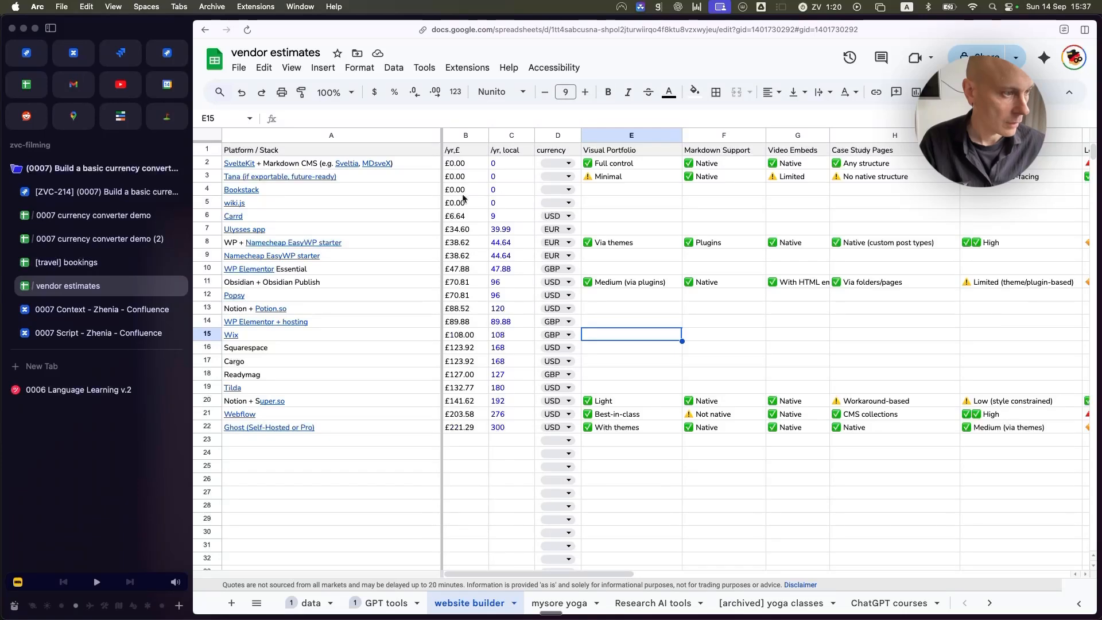
left_click(465, 176)
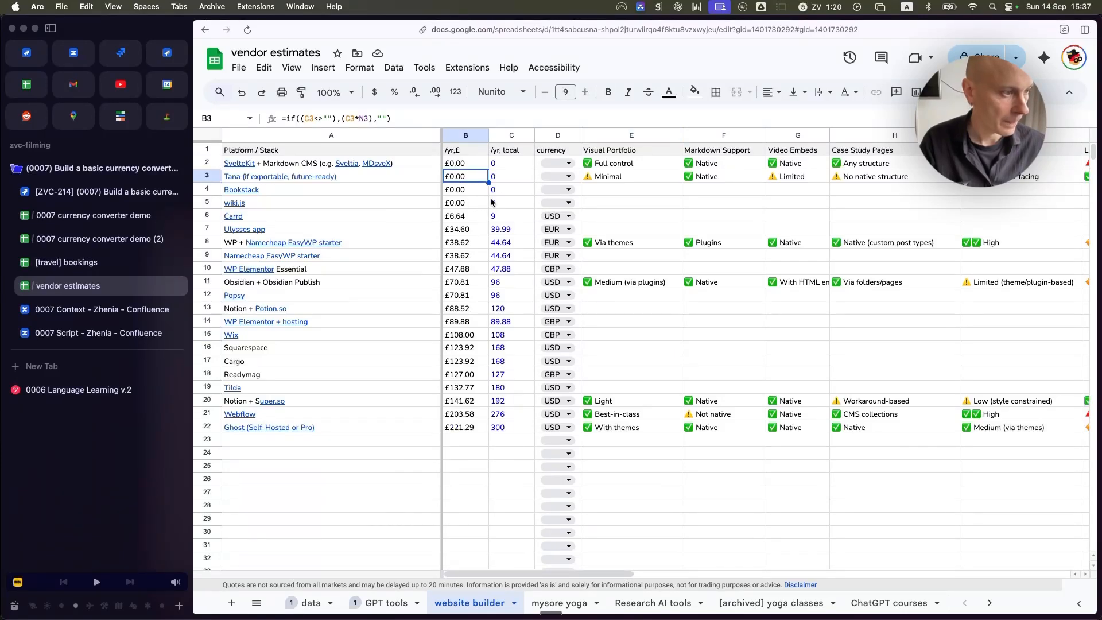
left_click(512, 183)
left_click(520, 231)
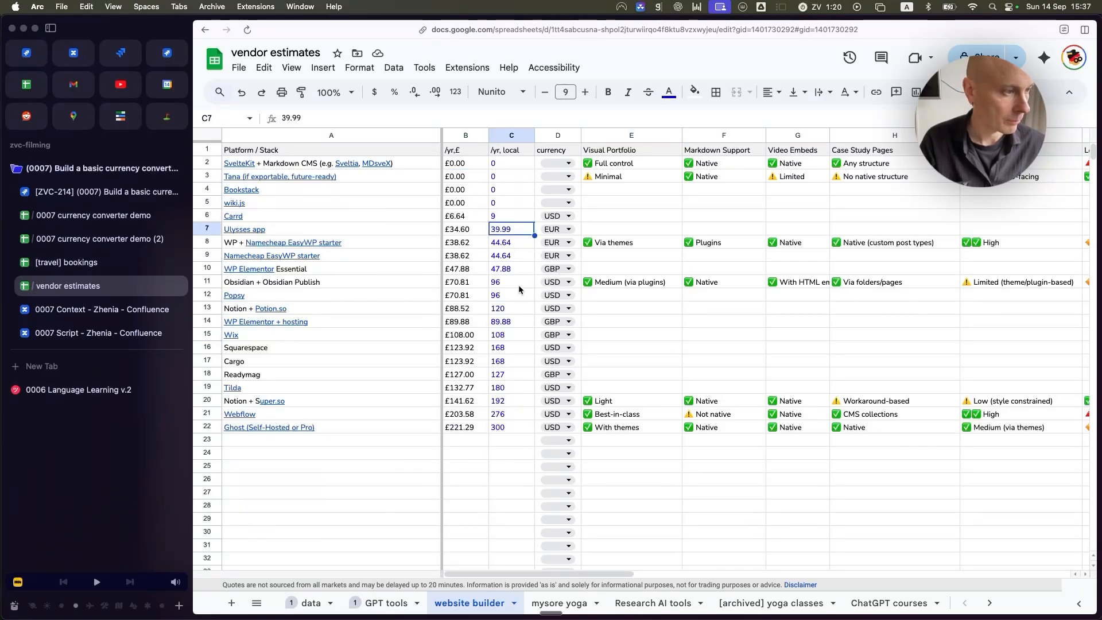
Examine the rate column N of the website builder sheet and compare its placement with column F in the currency converter demo (2)
scroll(648, 257, "right", 15)
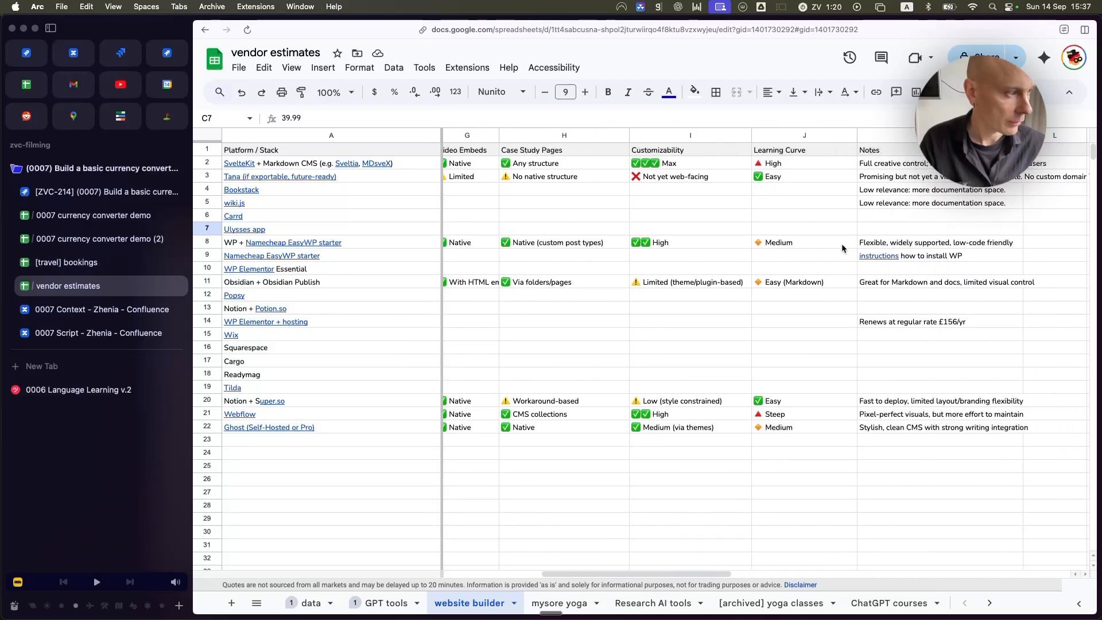
scroll(851, 285, "left", 15)
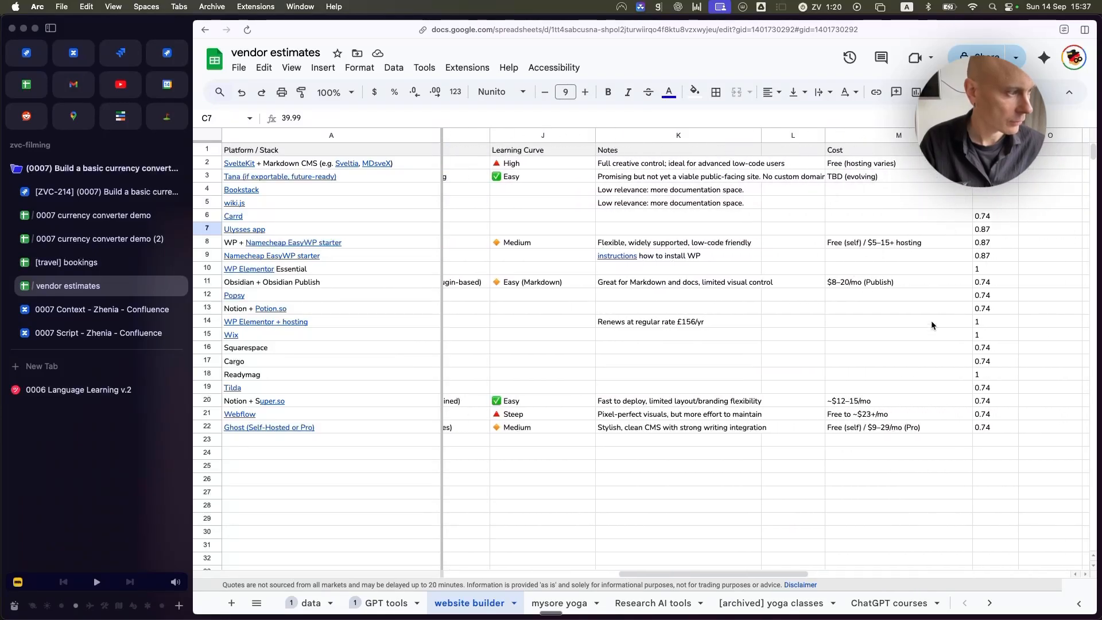
scroll(554, 223, "right", 15)
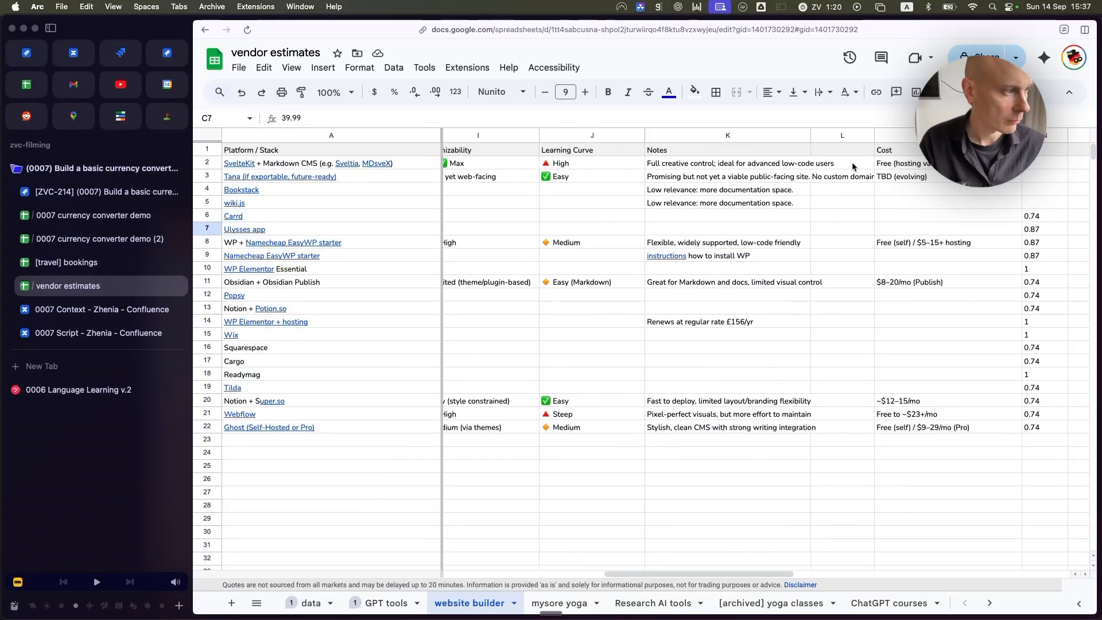
left_click(882, 135)
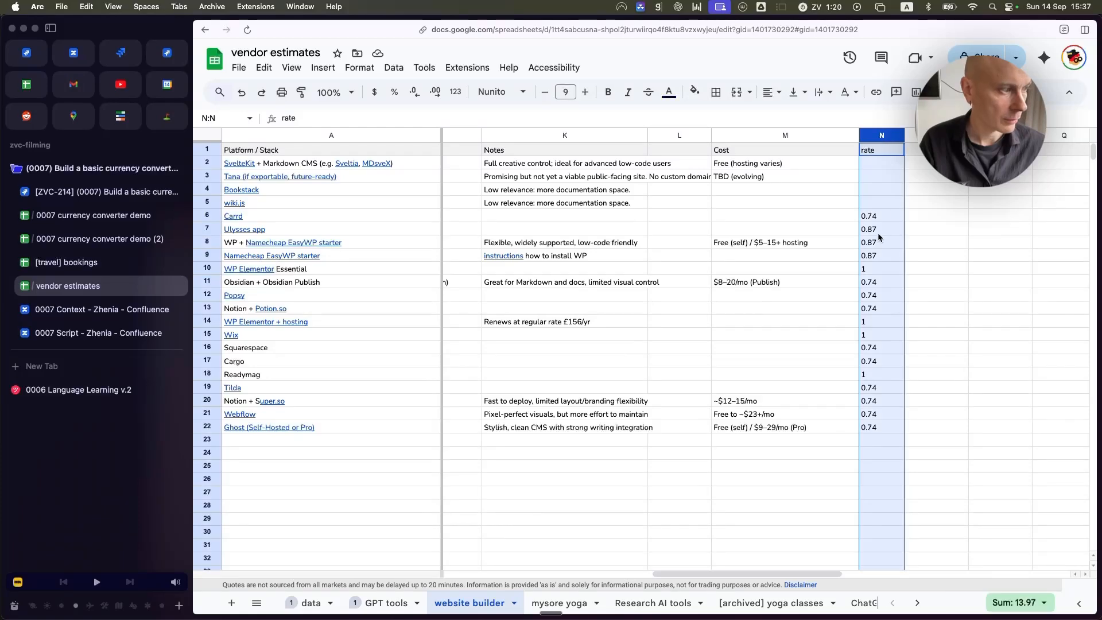
key("ctrl+Tab")
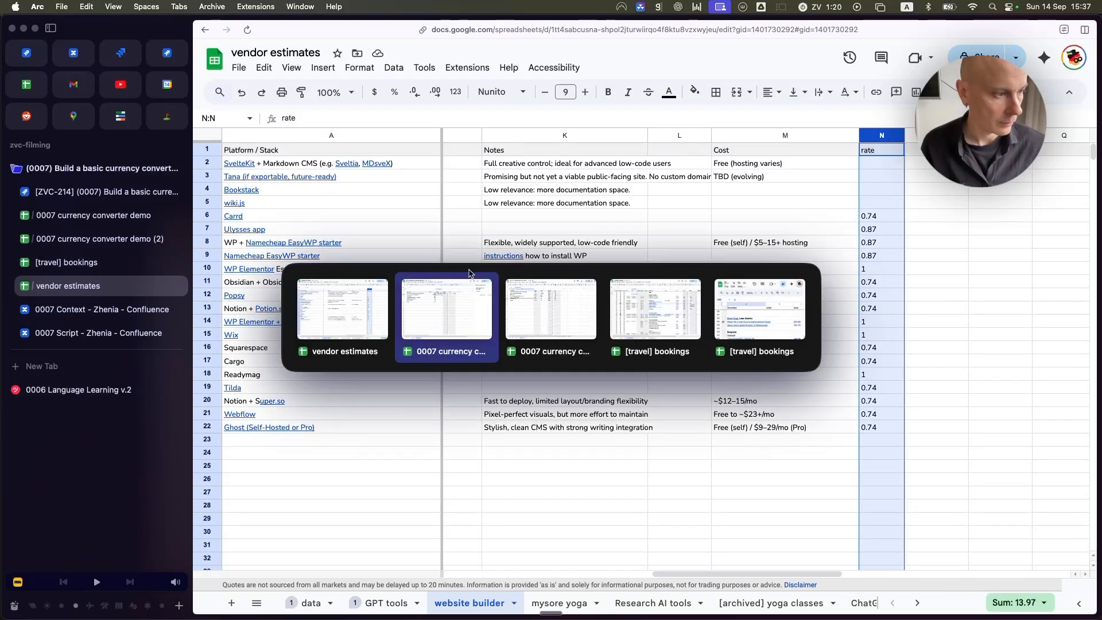
left_click(446, 320)
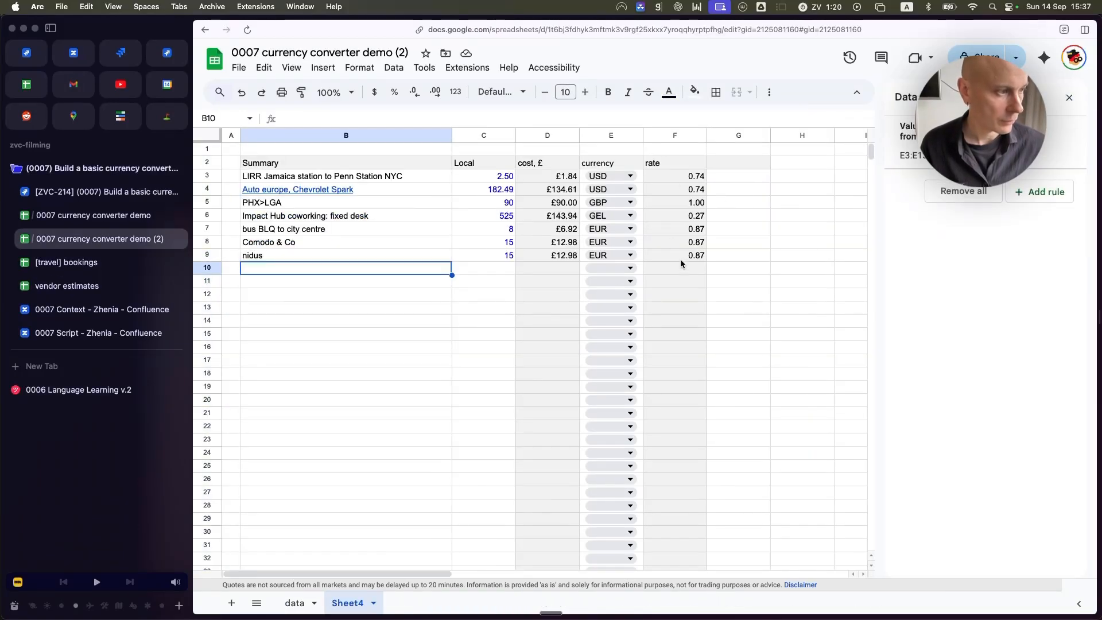
key("ctrl+Tab")
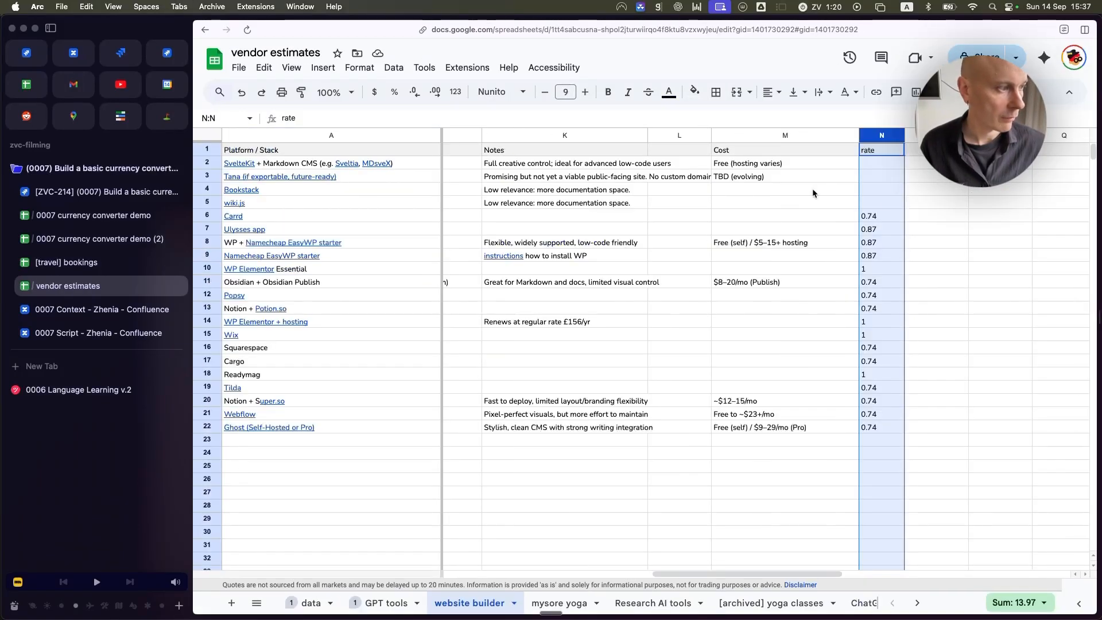
left_click(964, 194)
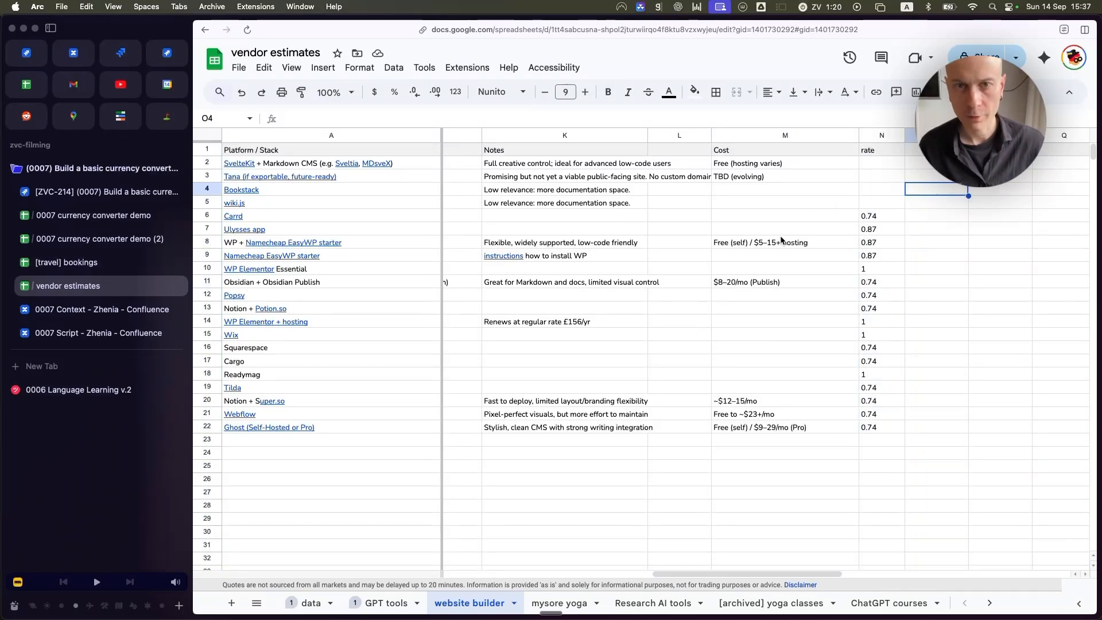
scroll(838, 217, "left", 10)
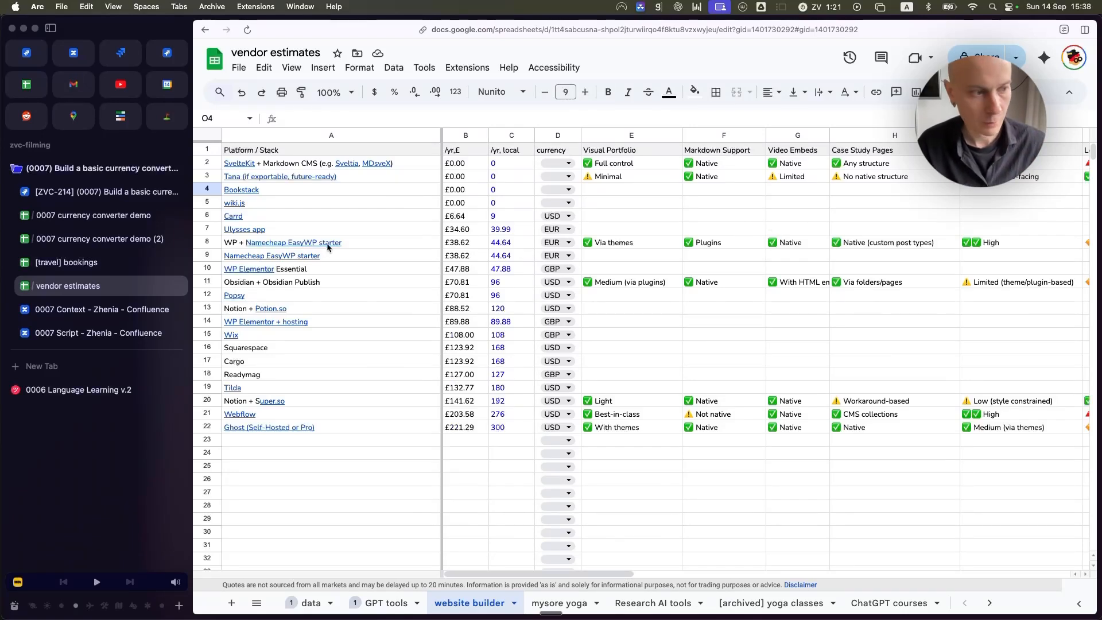
Review the GPT tools sheet's models in column B, local prices in column D and pound conversion formulas in C12 and C8
left_click(388, 602)
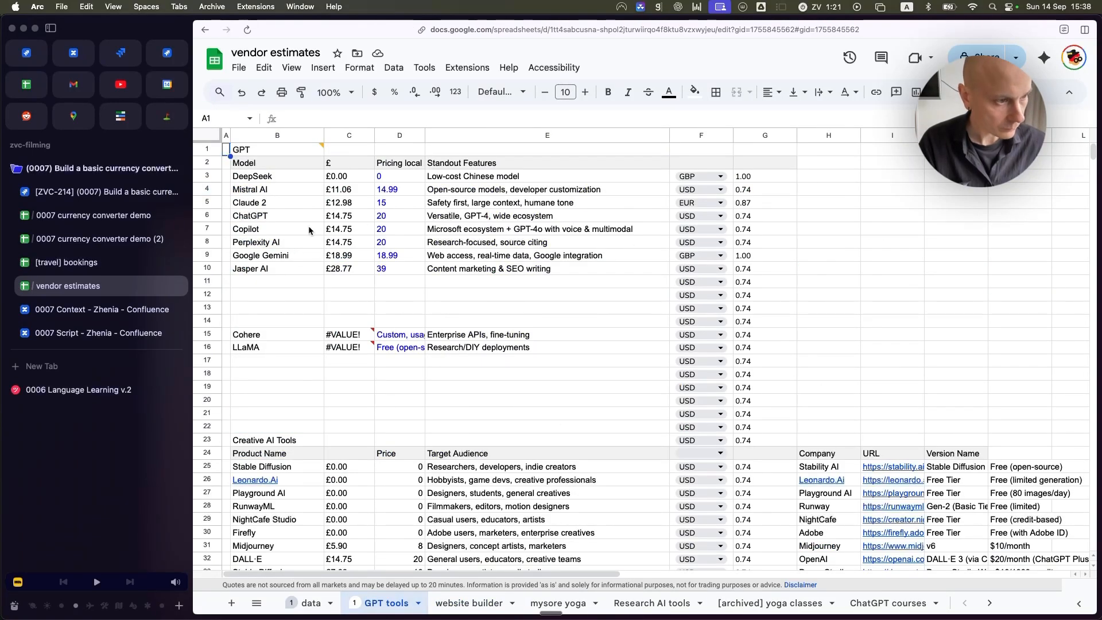
left_click_drag(272, 177, 276, 297)
left_click(319, 258)
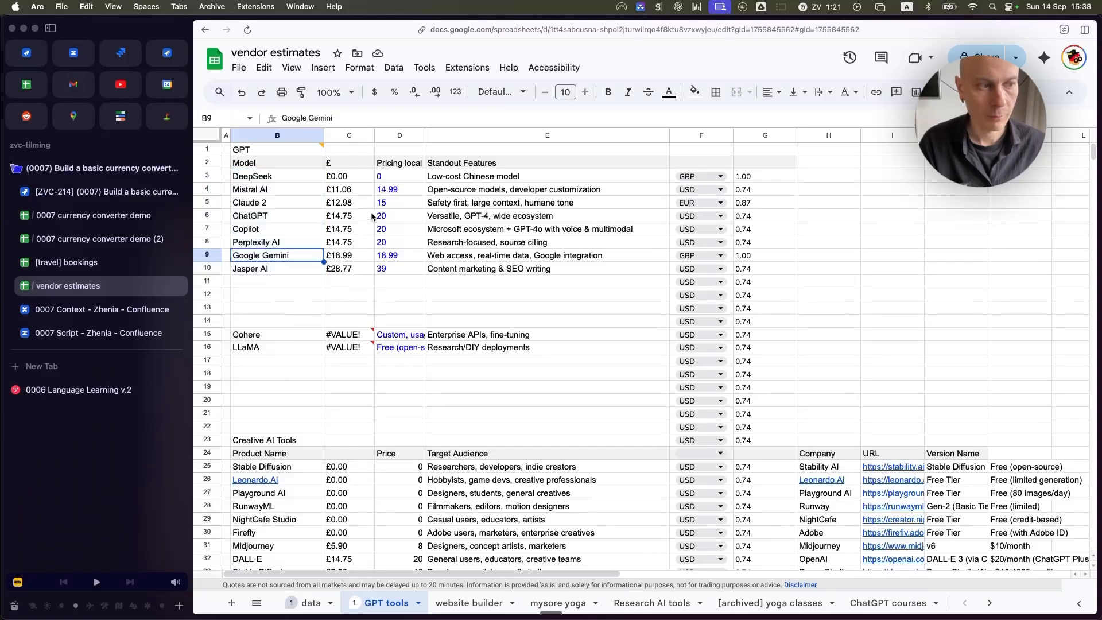
left_click_drag(400, 182, 399, 270)
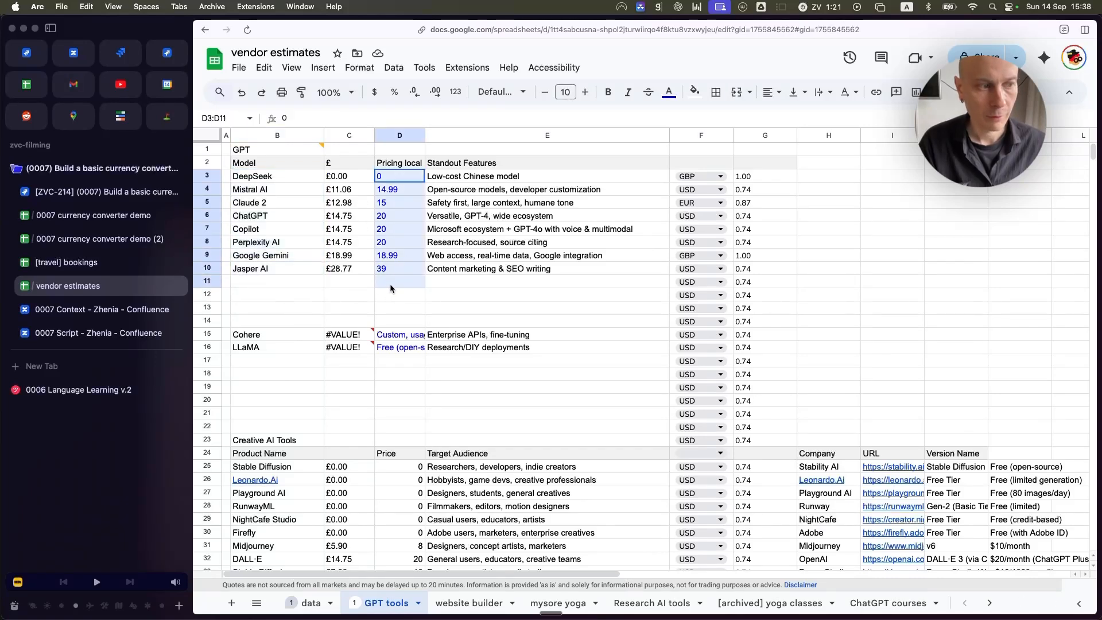
left_click(405, 247)
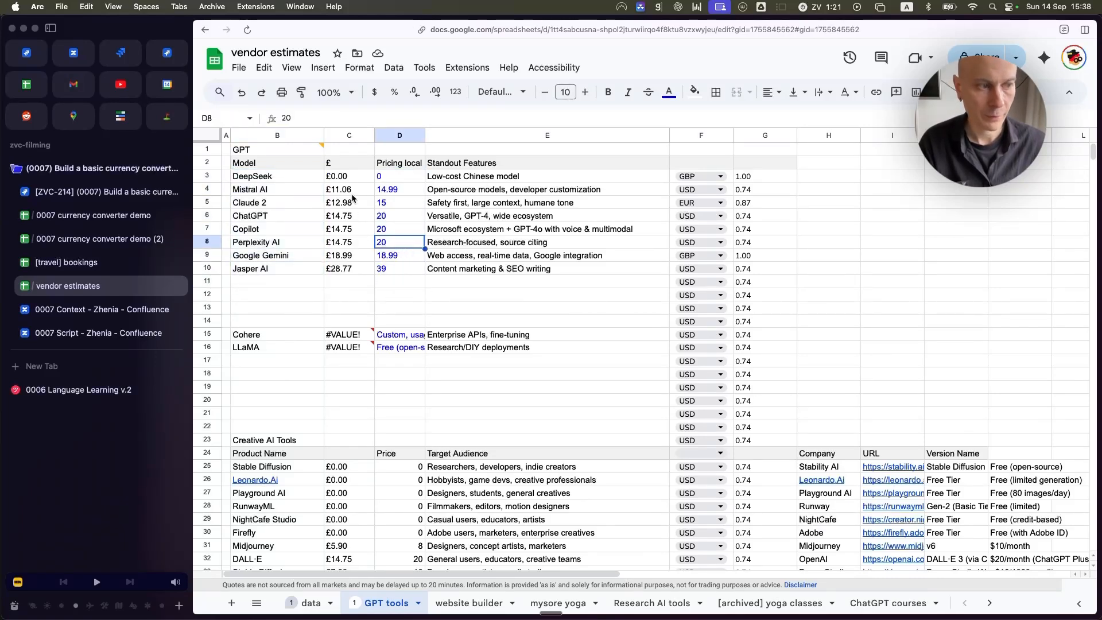
left_click_drag(350, 179, 359, 275)
left_click(361, 294)
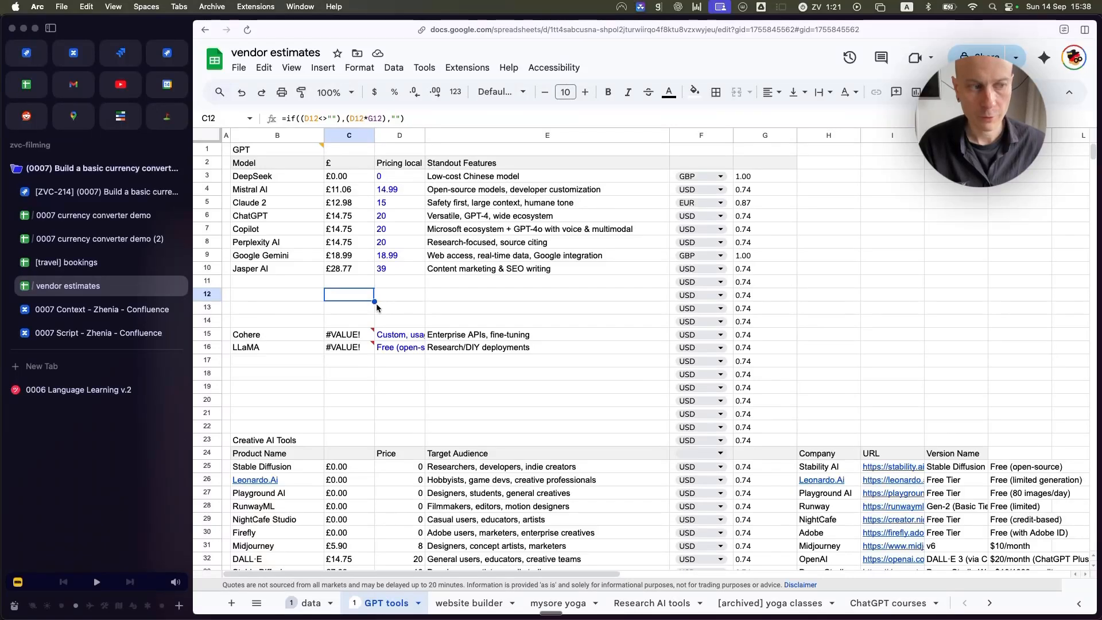
left_click(352, 248)
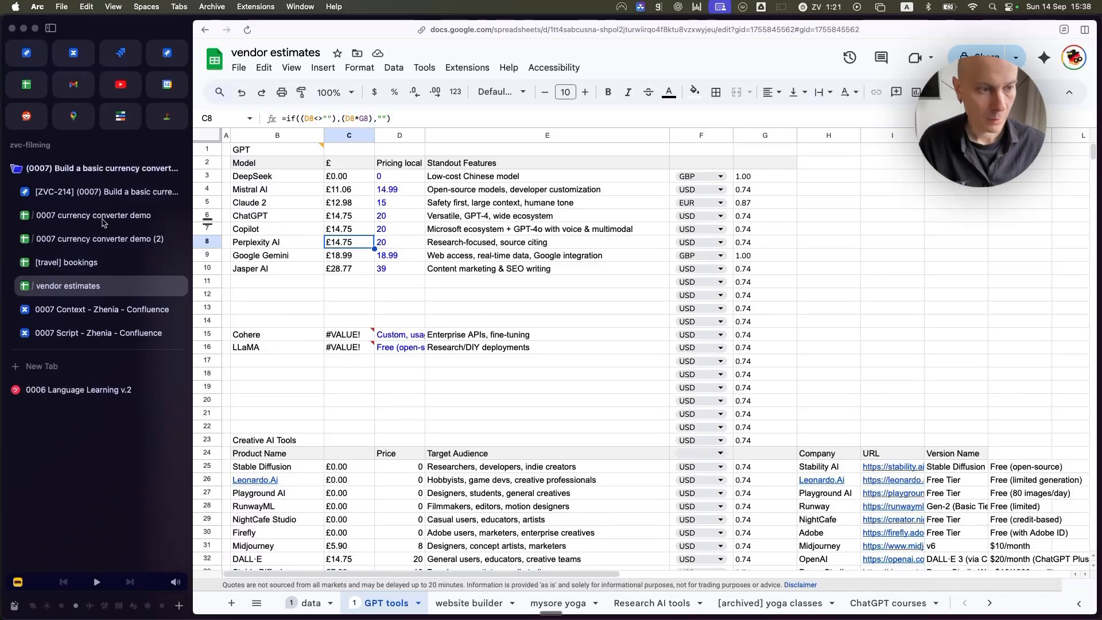
Return to the 0007 currency converter demo (2) spreadsheet
double_click(137, 239)
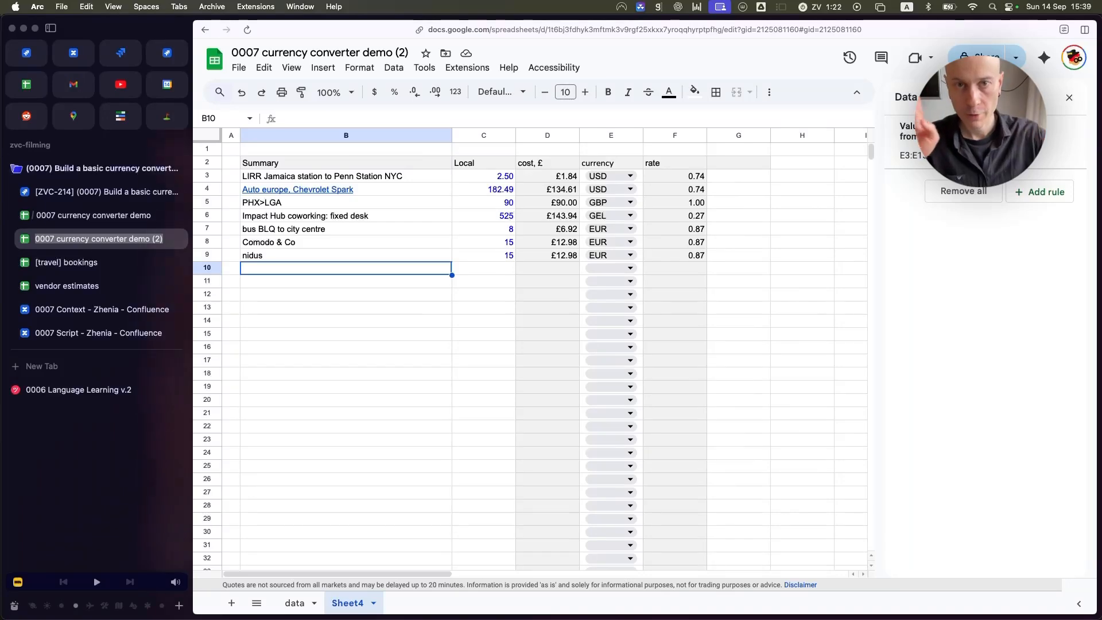
key("super+Tab")
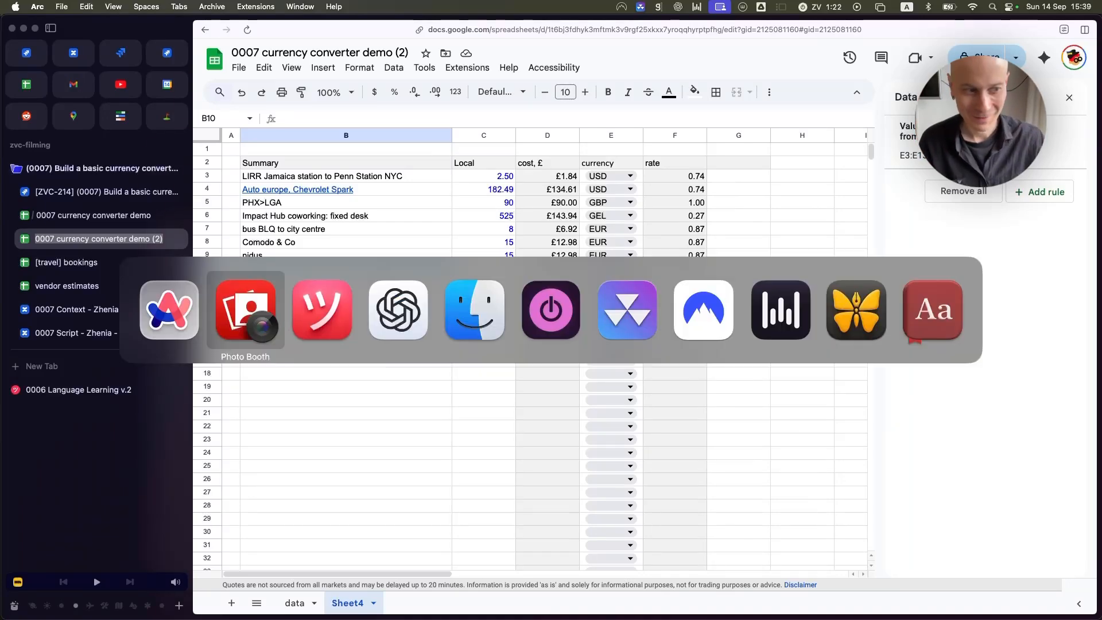